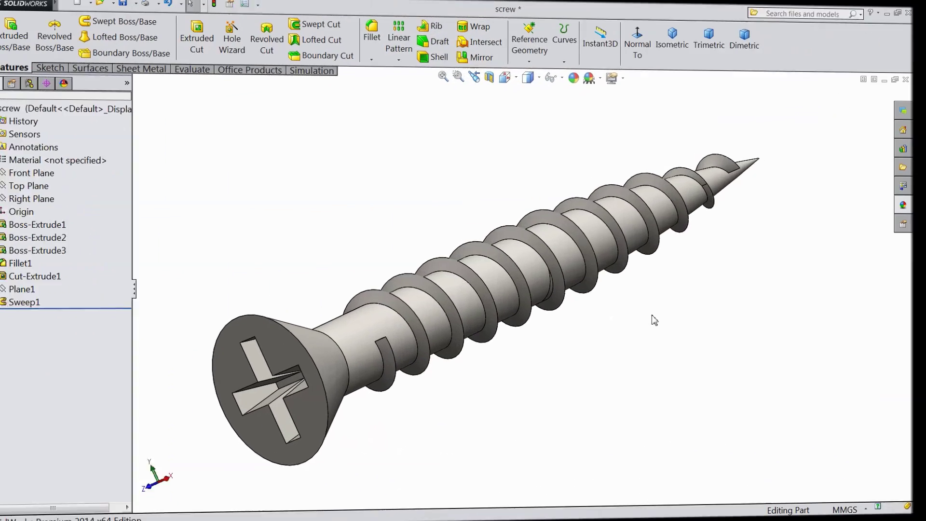
- Orbit the finished countersunk screw model to show it from other angles
middle_drag(648, 306, 767, 331)
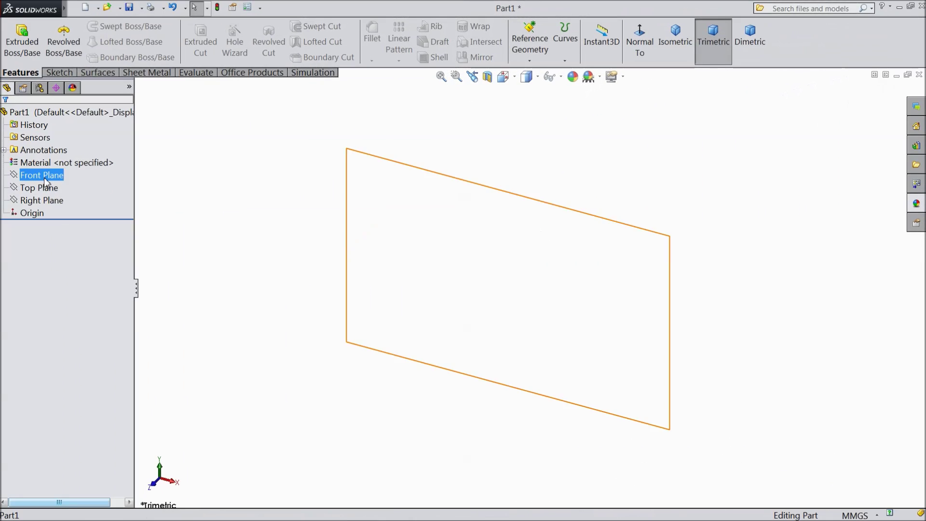
- Sketch a circle centred on the origin of the Front Plane
click(43, 175)
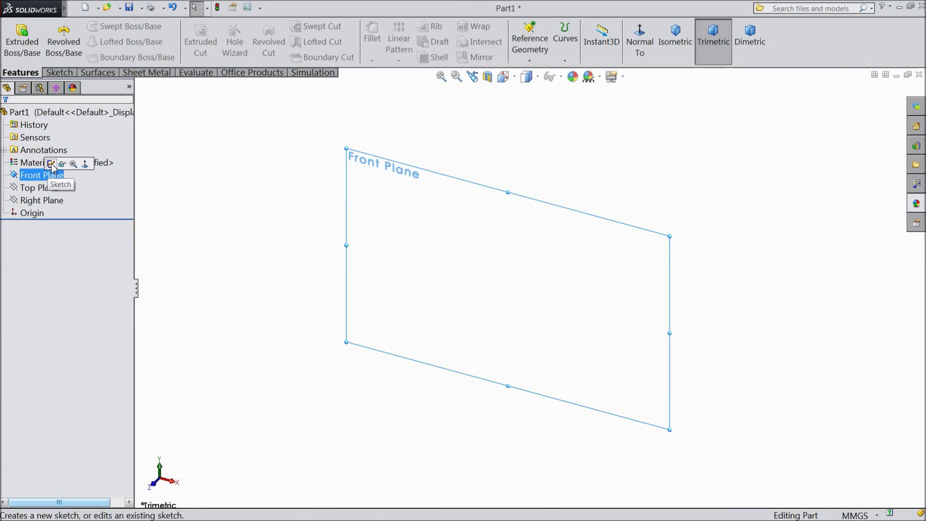
click(51, 164)
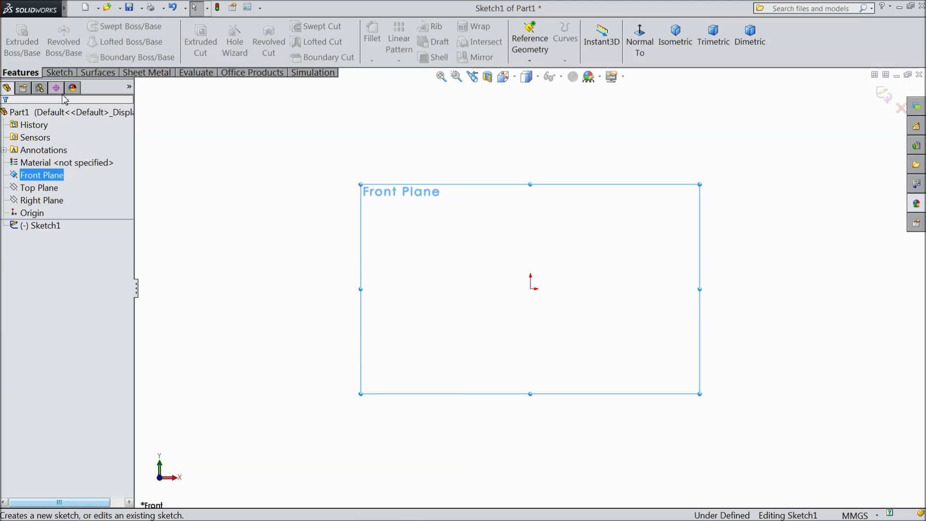
click(66, 76)
click(104, 26)
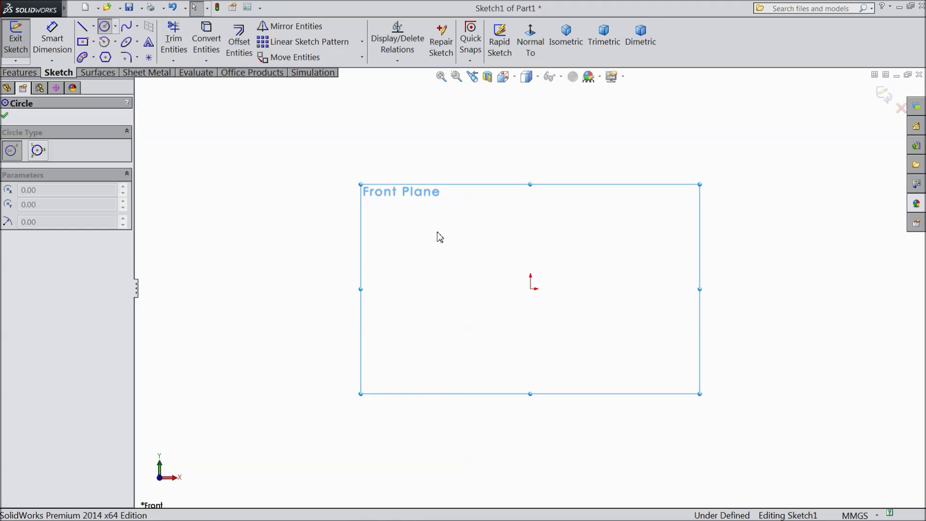
drag(531, 290, 485, 227)
- Dimension the circle's diameter to 3 mm and start a Boss-Extrude from the sketch
click(52, 38)
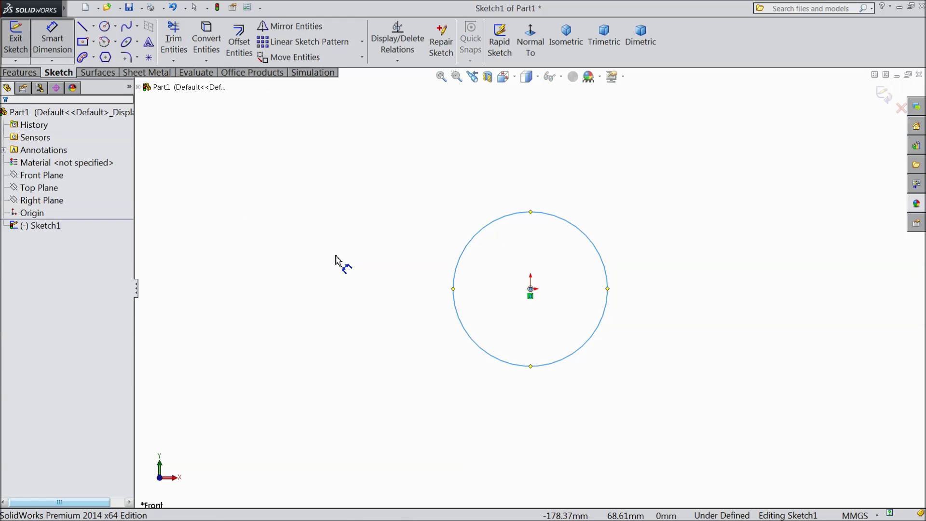
click(458, 317)
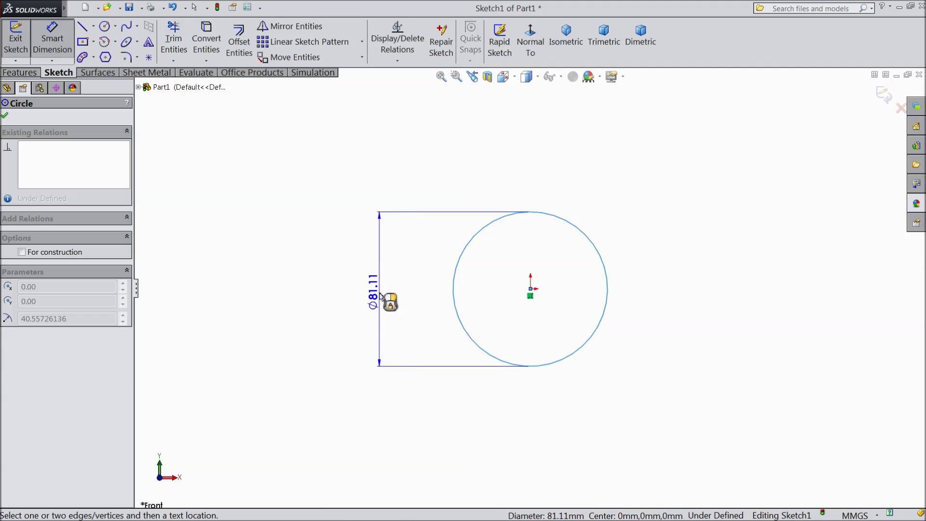
click(386, 301)
text(3)
click(328, 281)
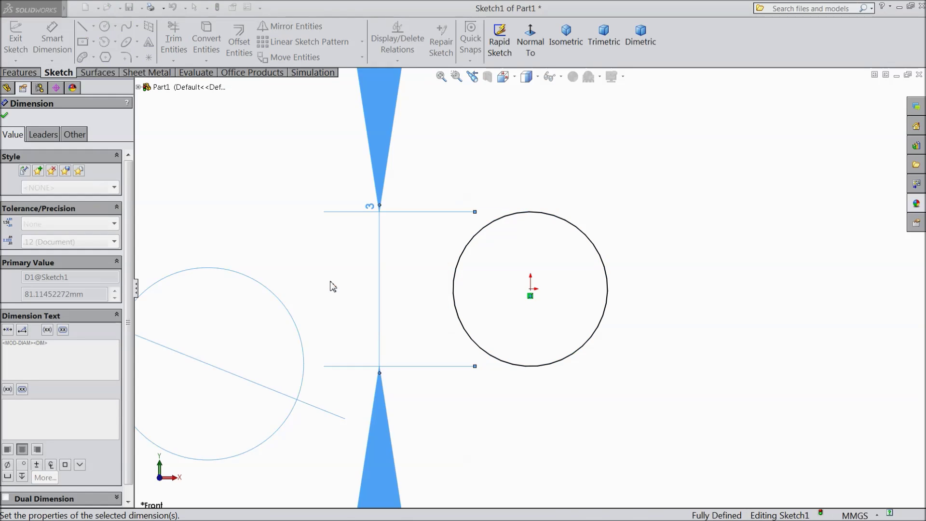
click(20, 72)
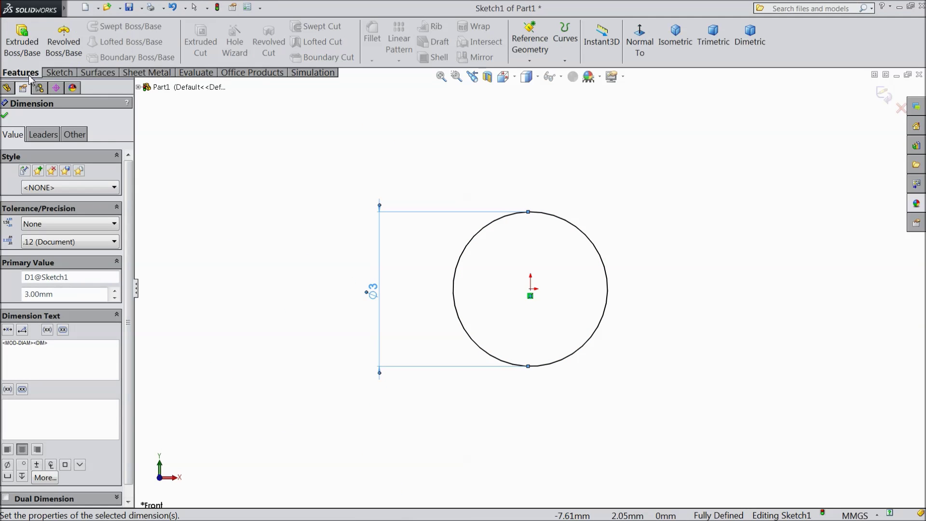
click(22, 43)
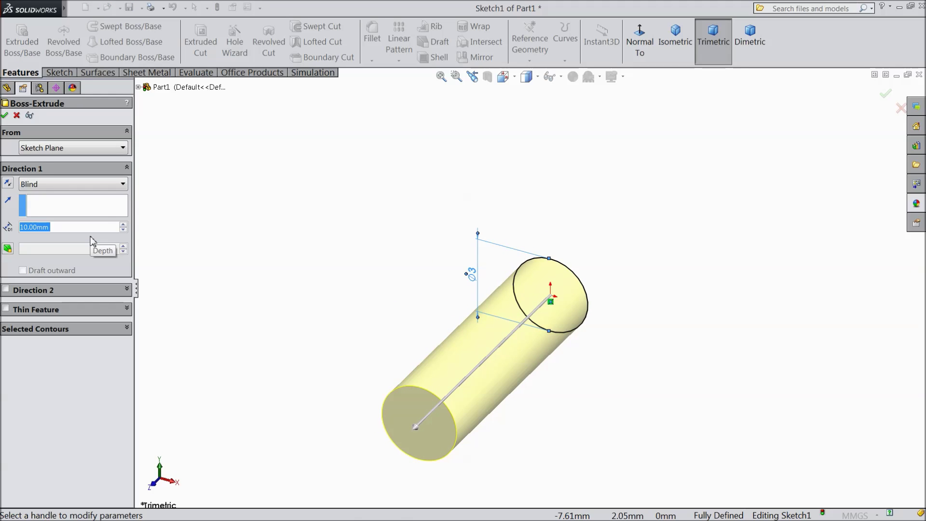
- Extrude the 3 mm circle to a Blind depth of 19 mm and confirm the cylinder
text(19)
key(Return)
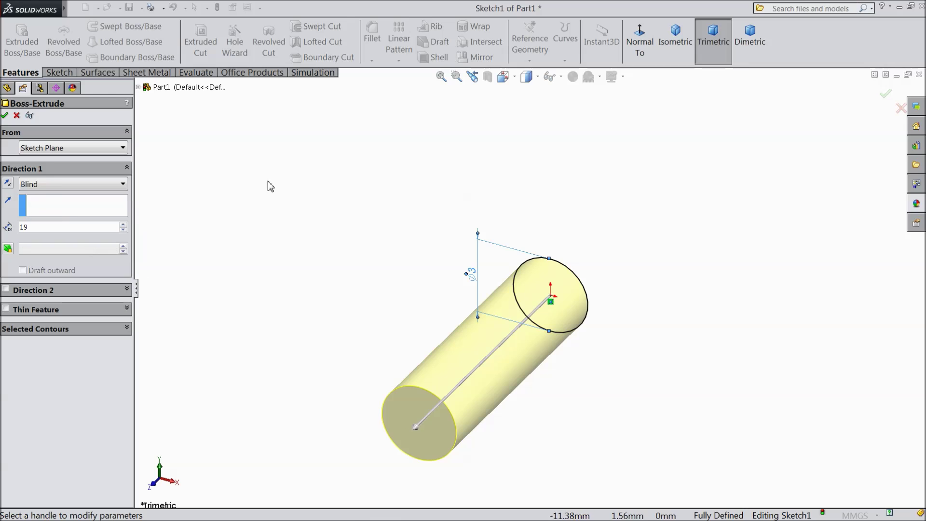
key(z)
scroll(491, 439, down, 1)
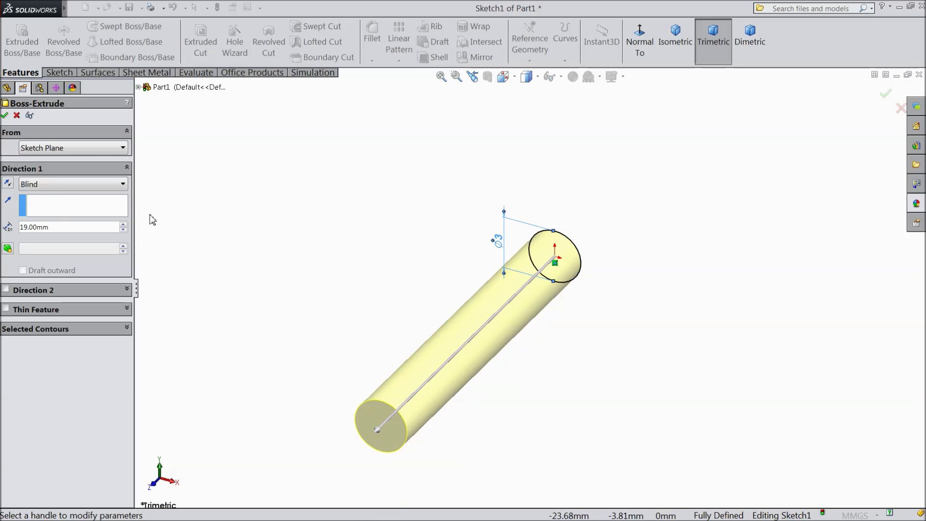
click(6, 115)
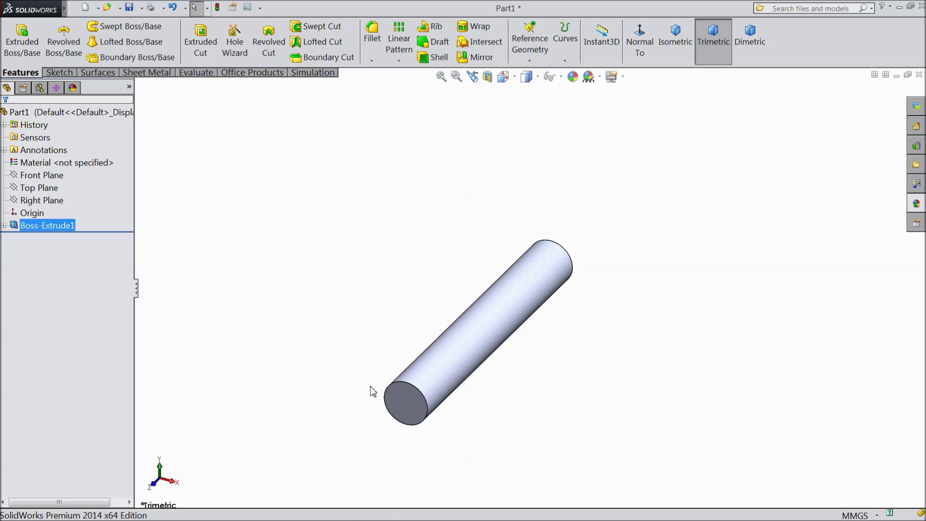
- Select the cylinder's end face and start a new sketch on it
middle_drag(401, 331, 378, 372)
scroll(604, 372, down, 3)
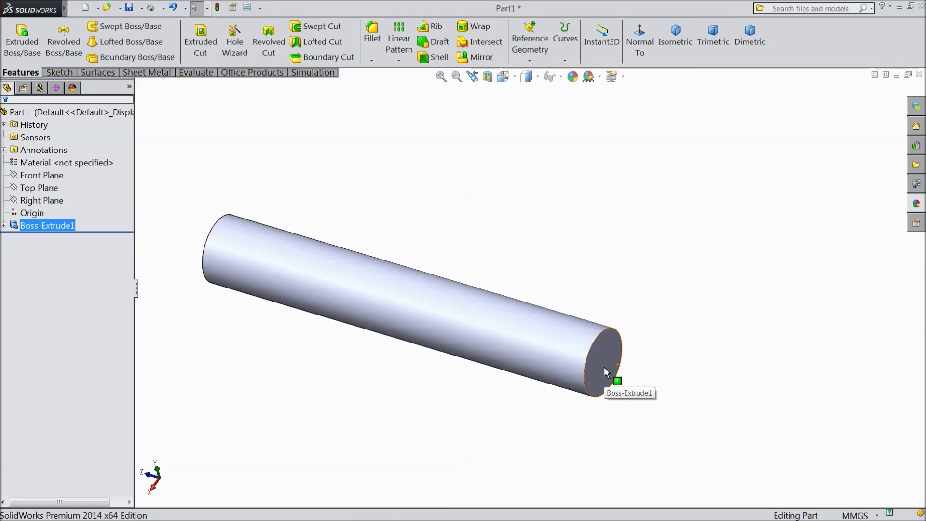
click(623, 76)
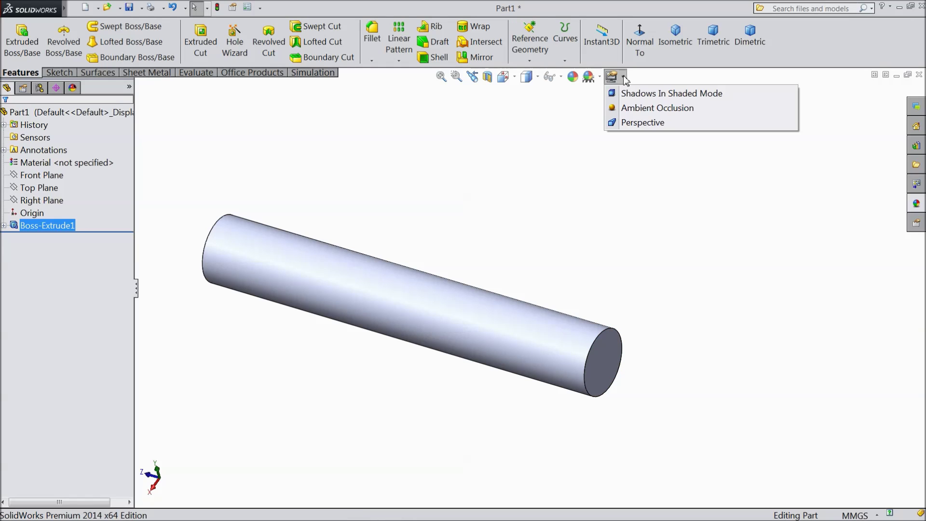
click(639, 198)
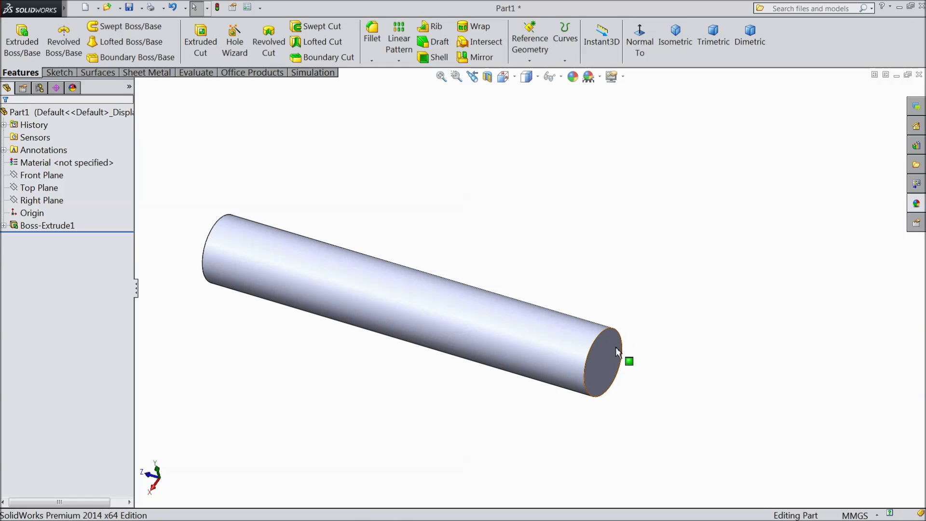
click(604, 355)
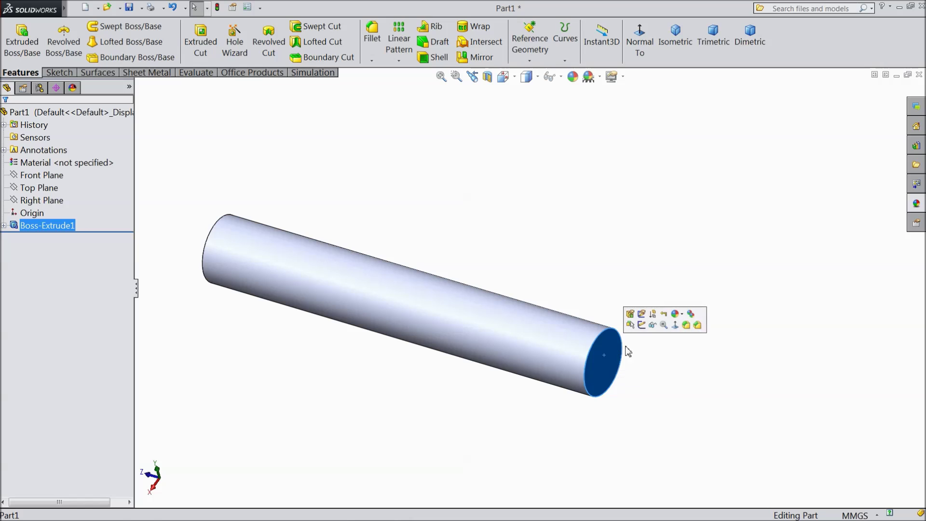
click(642, 325)
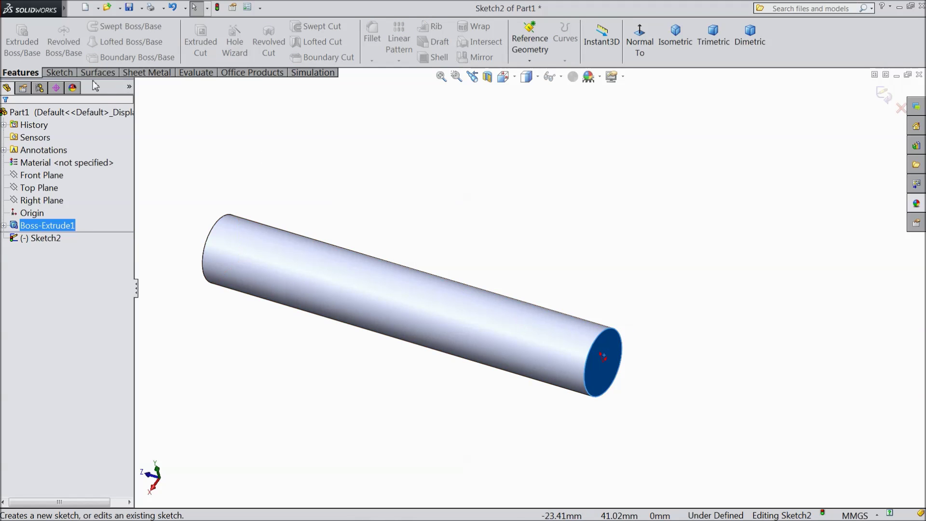
- Convert the end face's edge into a sketch circle and start a Boss-Extrude from it
click(71, 72)
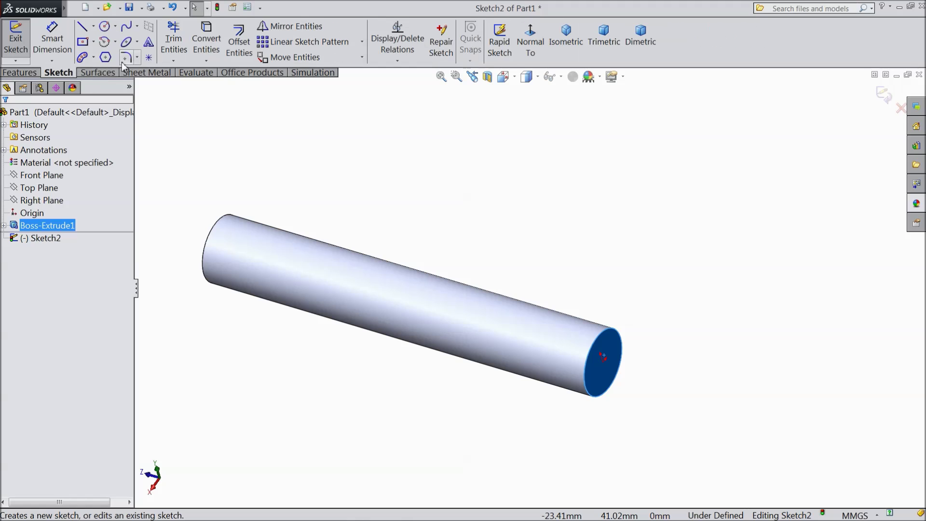
click(208, 45)
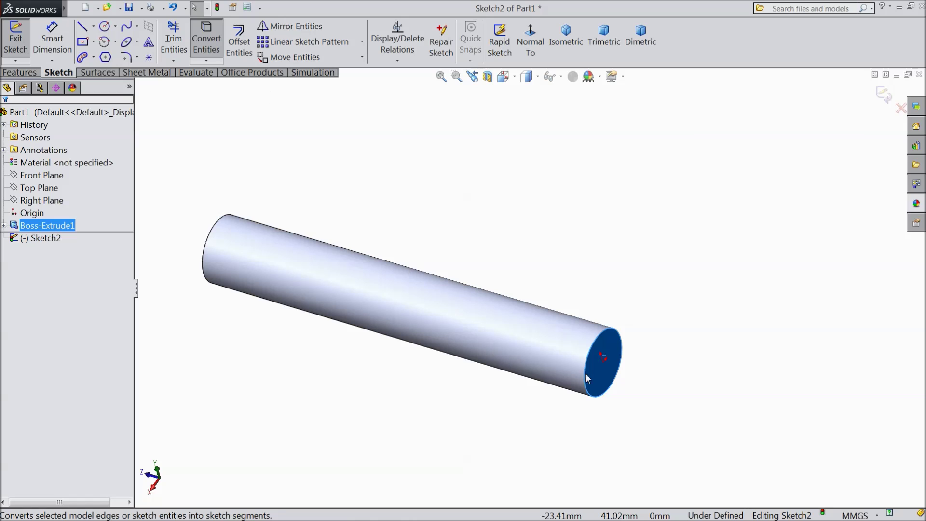
click(614, 333)
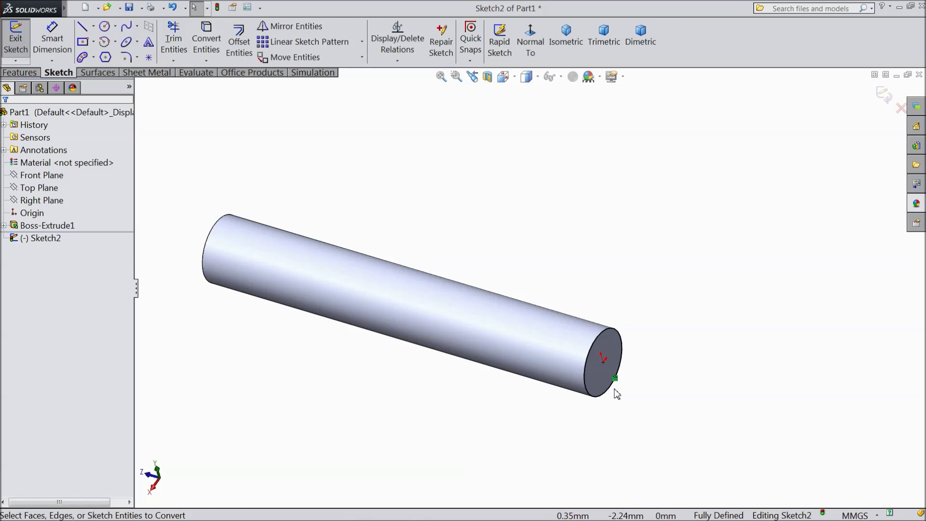
scroll(617, 394, down, 4)
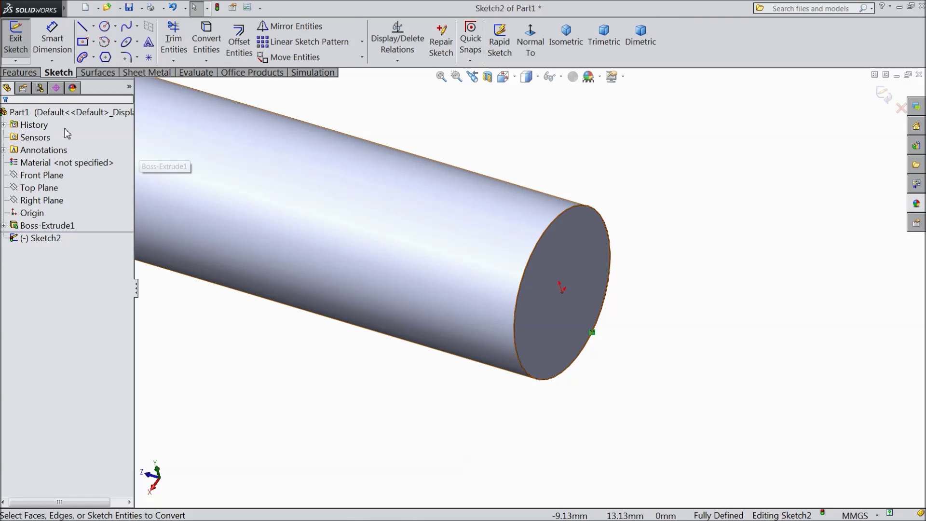
click(22, 72)
click(22, 47)
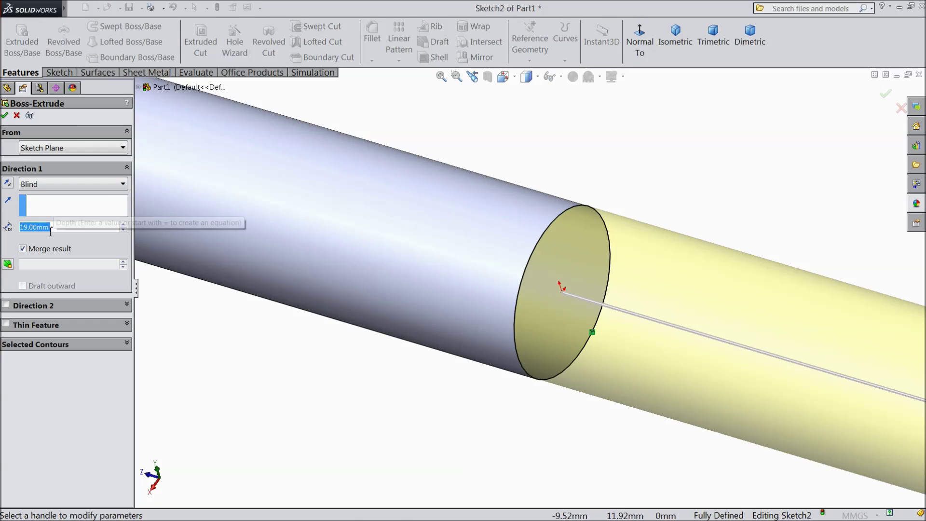
- Extrude the end-face circle 7 mm with a 12° draft to form the pointed tip
text(3)
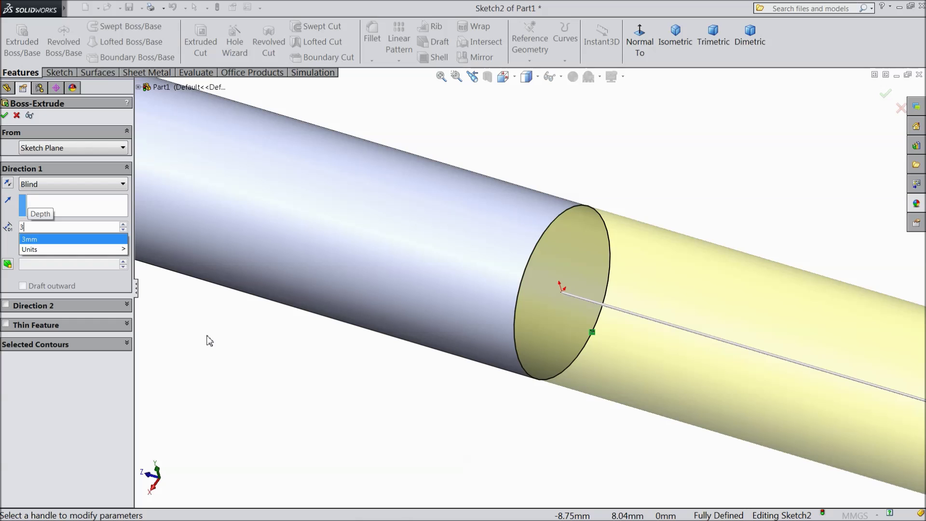
key(BackSpace)
text(7)
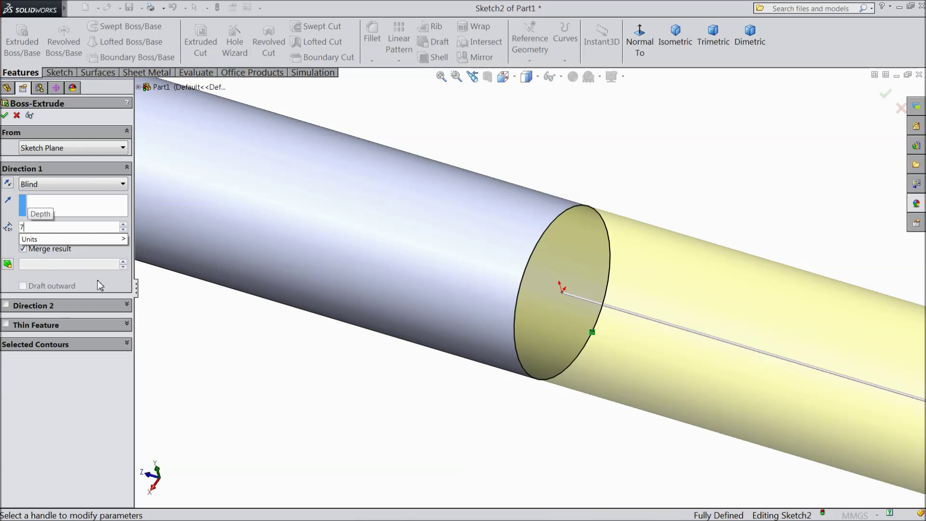
key(Return)
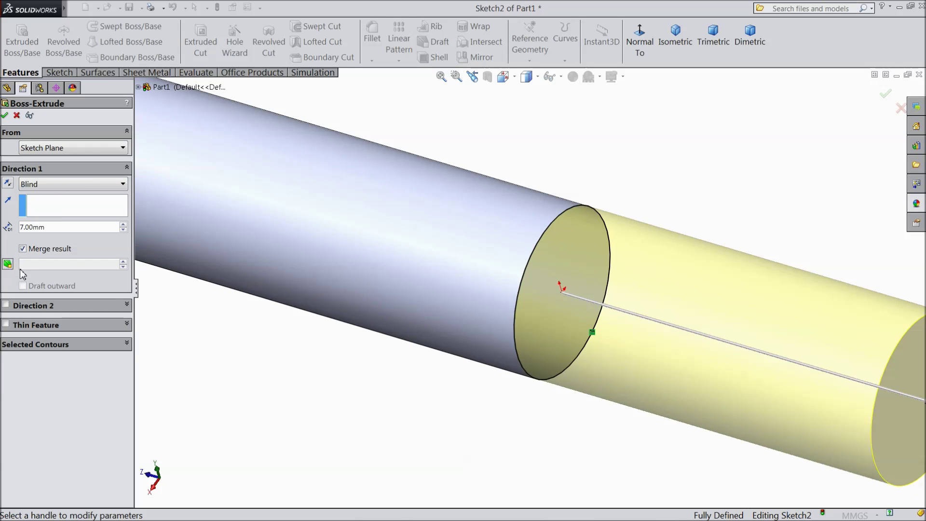
click(8, 265)
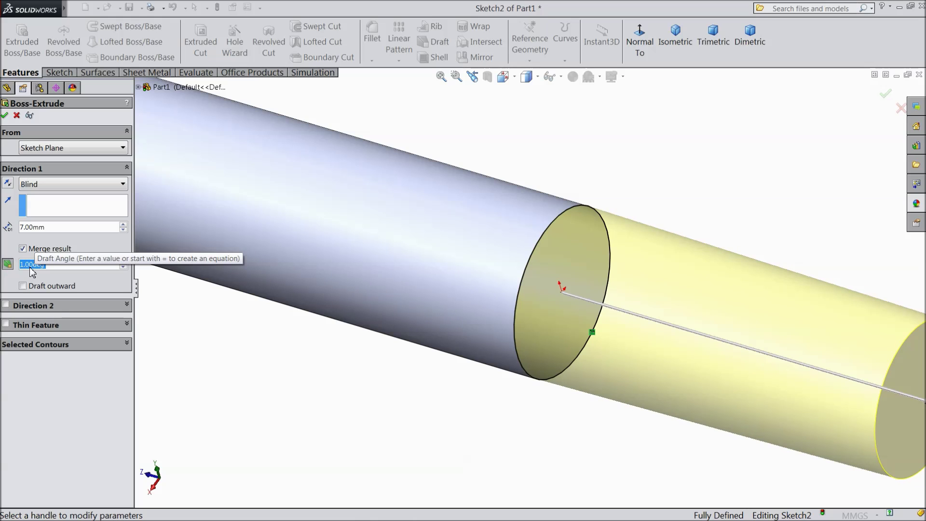
text(12)
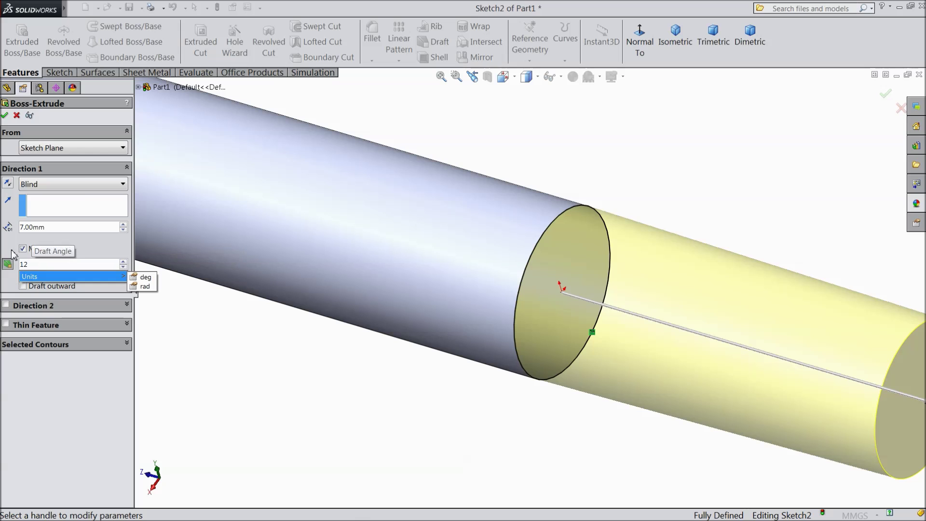
key(Return)
scroll(374, 395, up, 2)
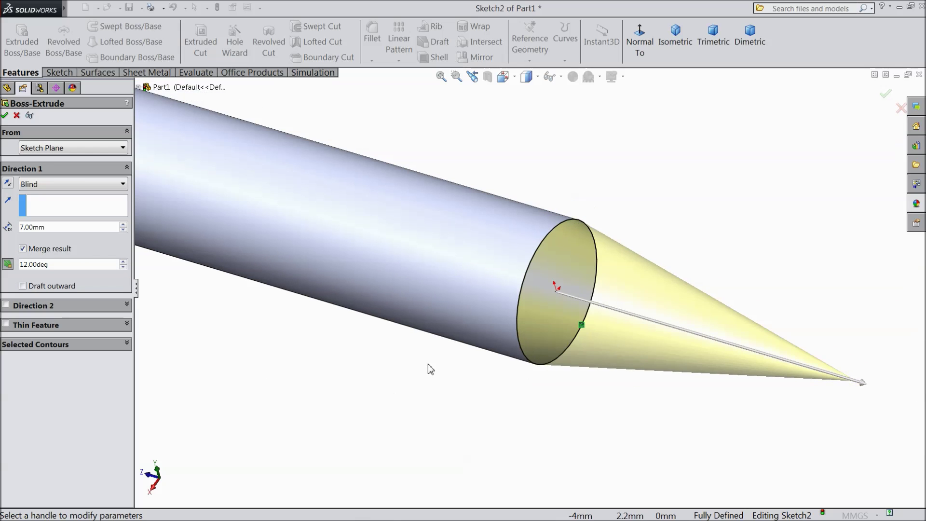
click(885, 97)
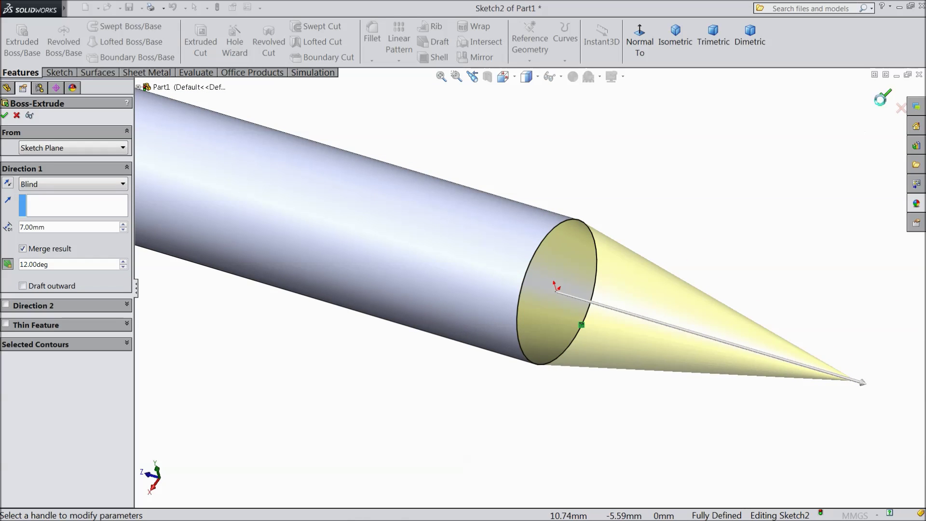
- Sketch the converted outline of the cylinder's opposite end face and start a Boss-Extrude
scroll(535, 301, up, 4)
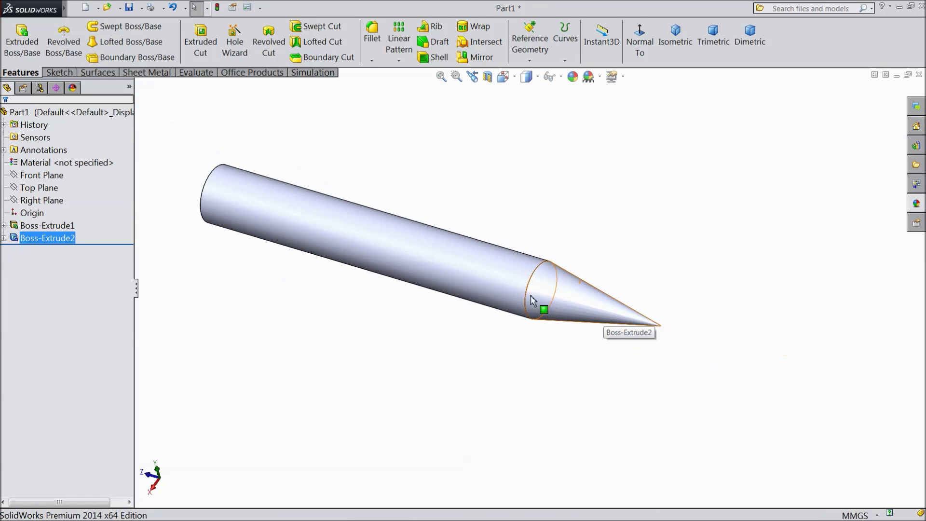
mouse_move(408, 200)
middle_down()
mouse_move(535, 248)
mouse_move(439, 272)
middle_up()
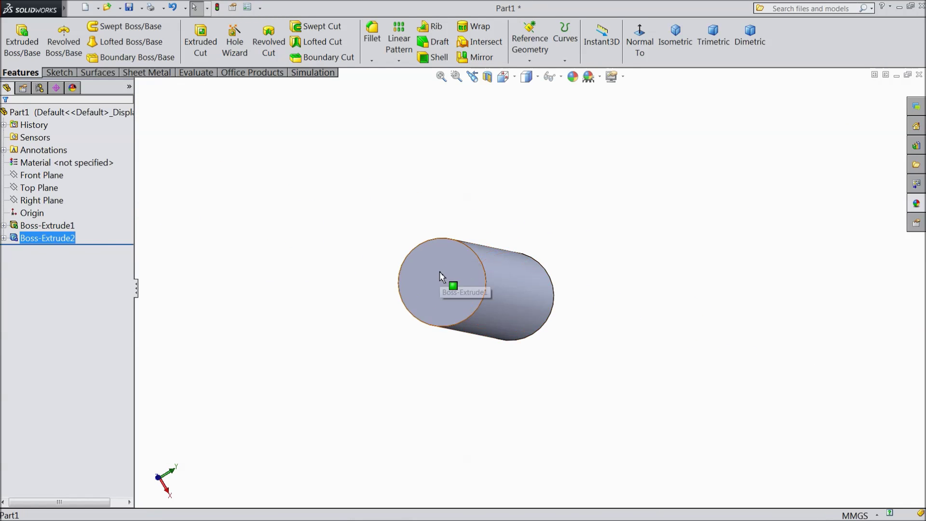
click(439, 271)
click(478, 245)
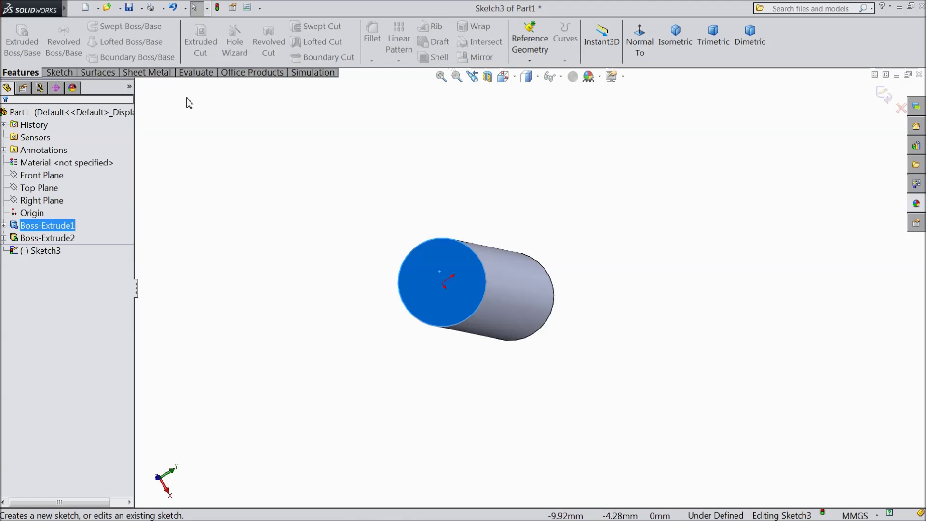
click(59, 73)
click(207, 41)
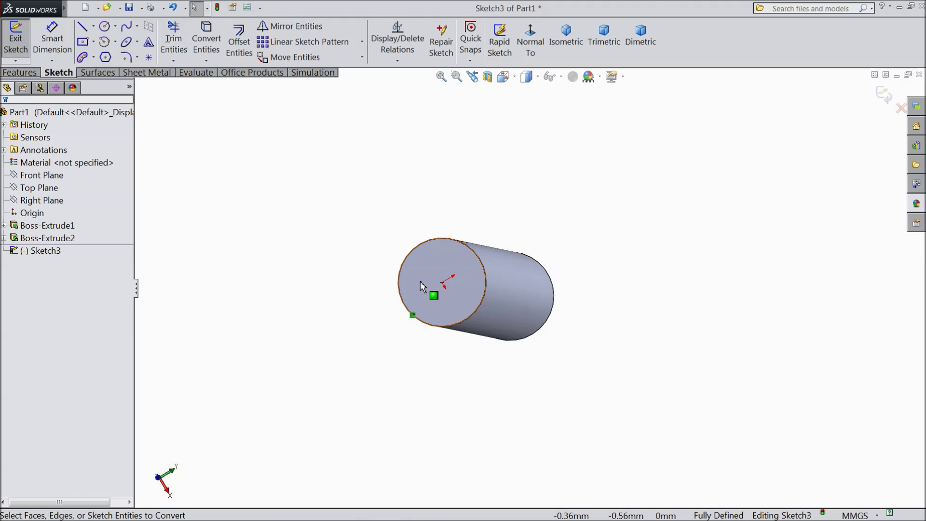
scroll(424, 284, down, 2)
click(20, 72)
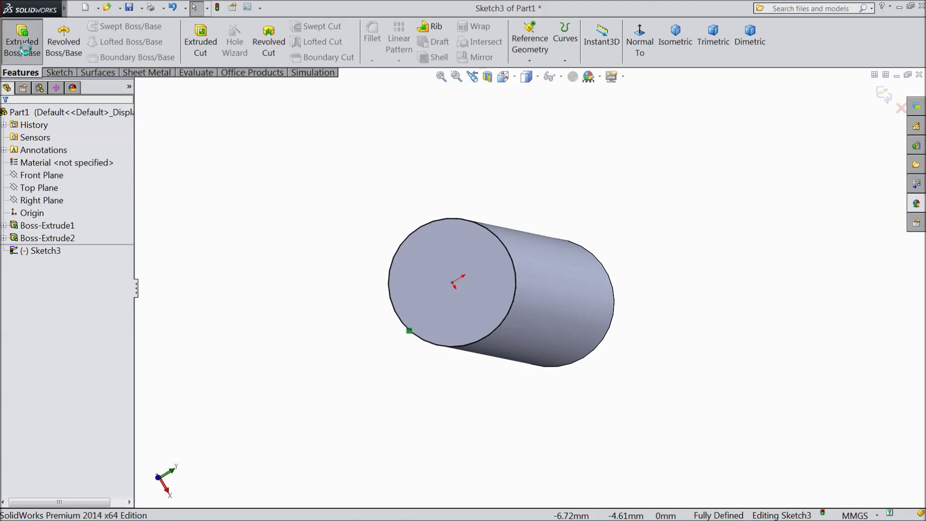
click(21, 41)
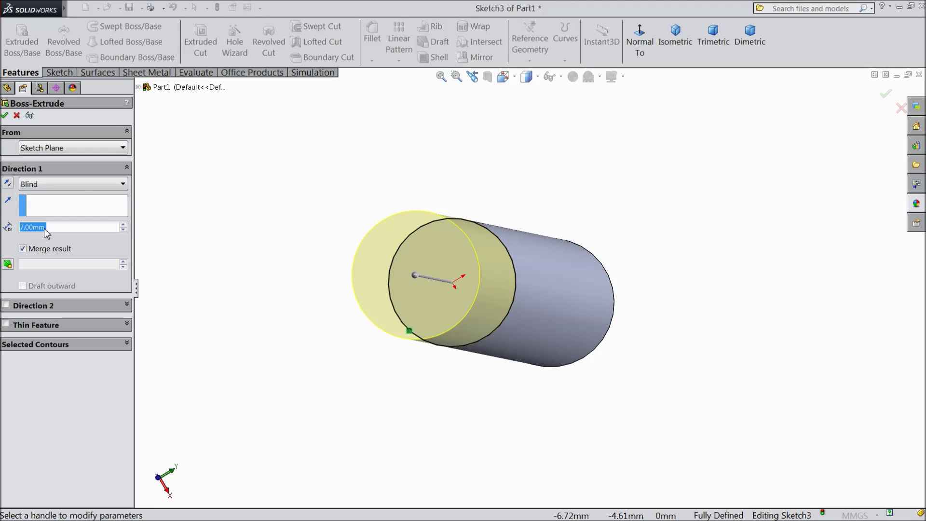
- Extrude it 3 mm with a 30° outward draft to form the flared head
text(3)
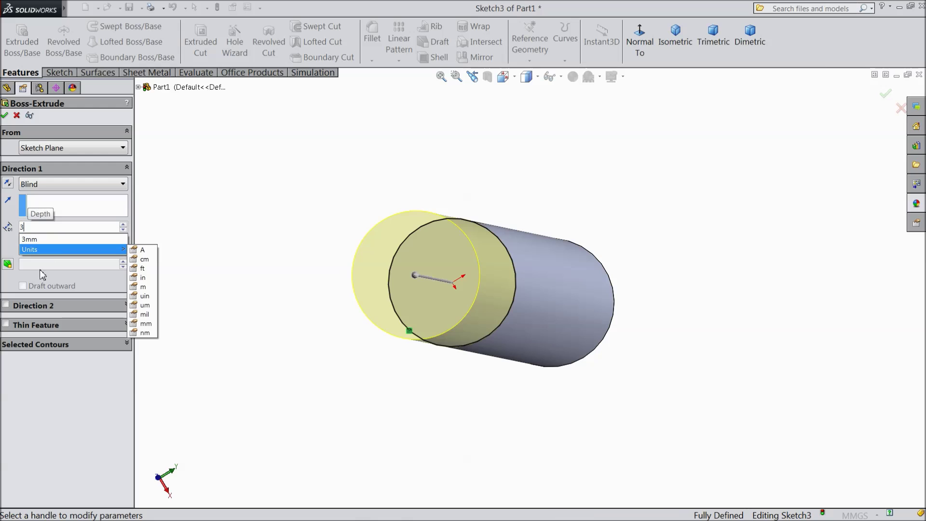
key(Return)
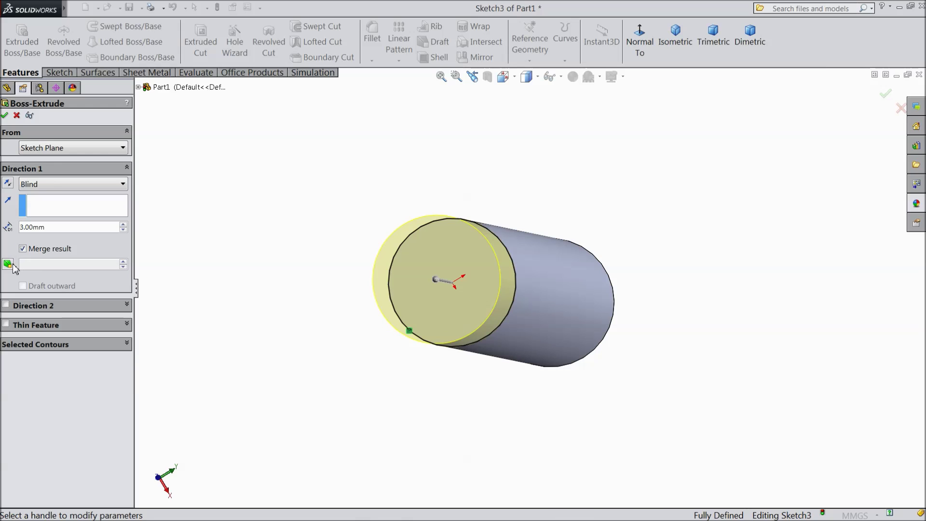
click(12, 265)
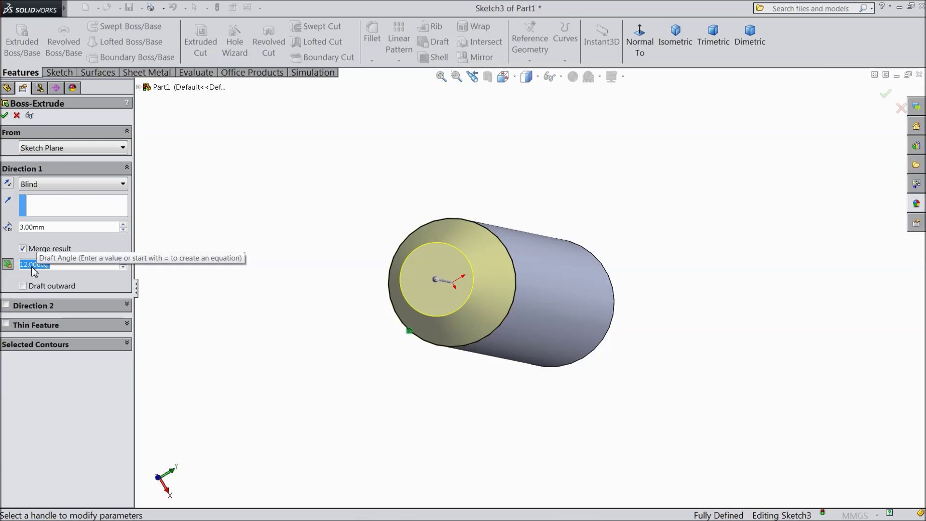
text(3)
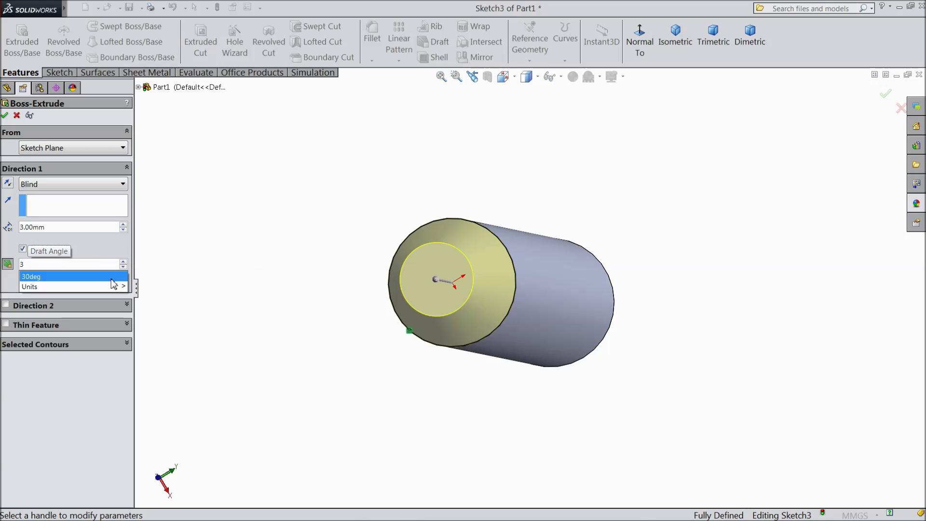
key(Return)
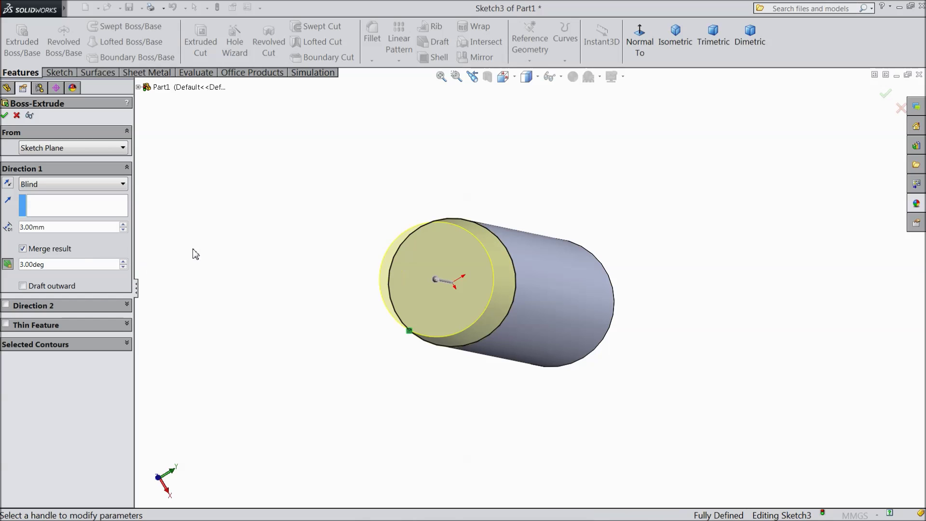
click(22, 287)
middle_drag(205, 299, 229, 287)
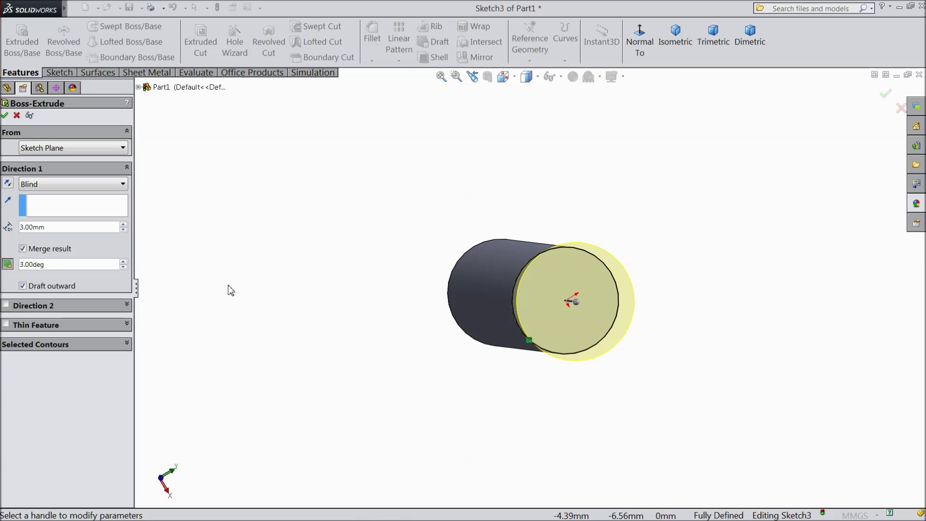
middle_drag(398, 267, 347, 289)
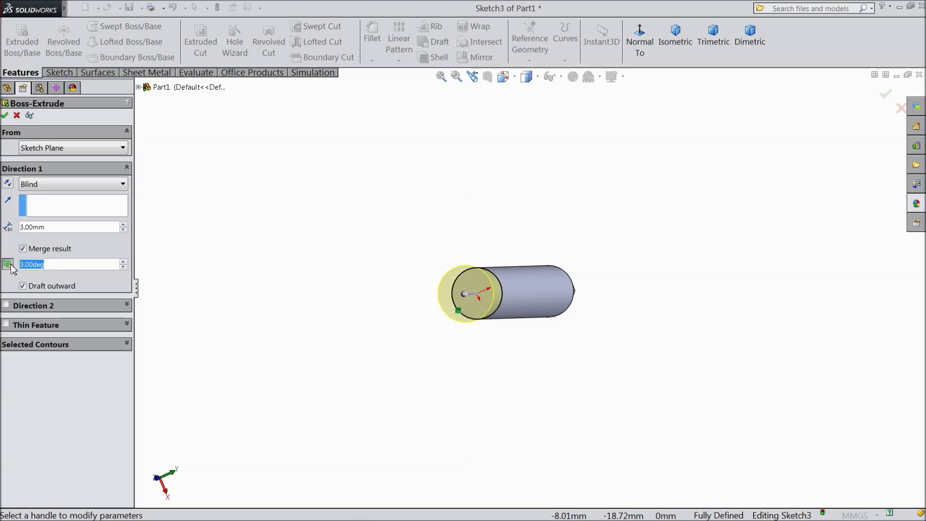
text(30)
key(Return)
mouse_move(267, 293)
middle_down()
mouse_move(266, 270)
mouse_move(248, 269)
mouse_move(283, 289)
middle_up()
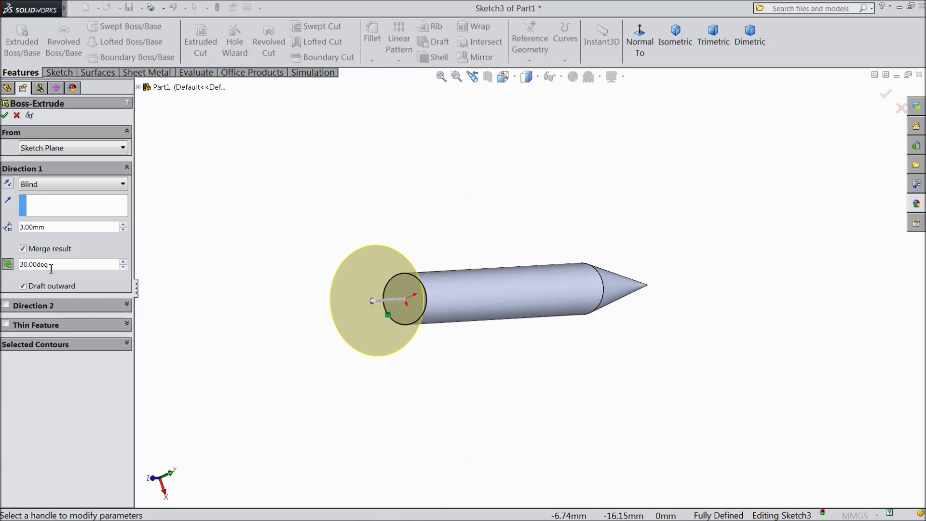
scroll(243, 299, down, 2)
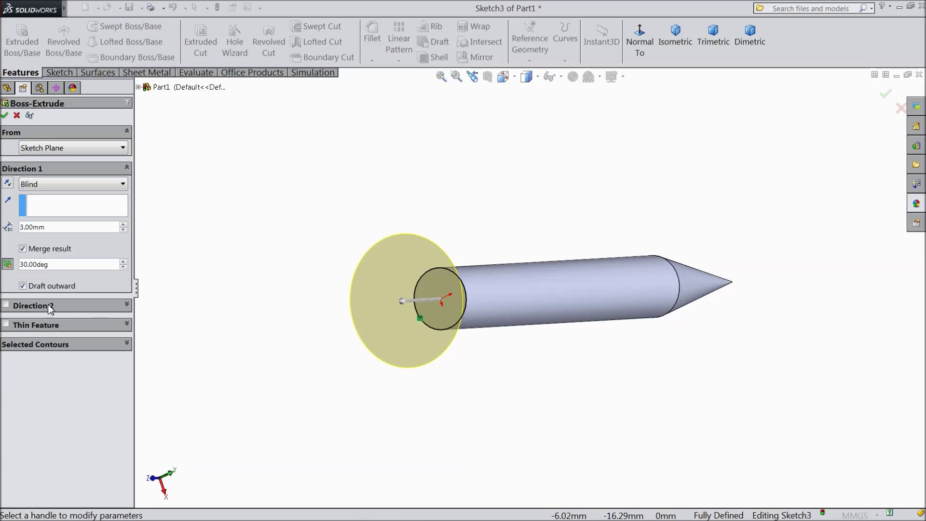
click(5, 116)
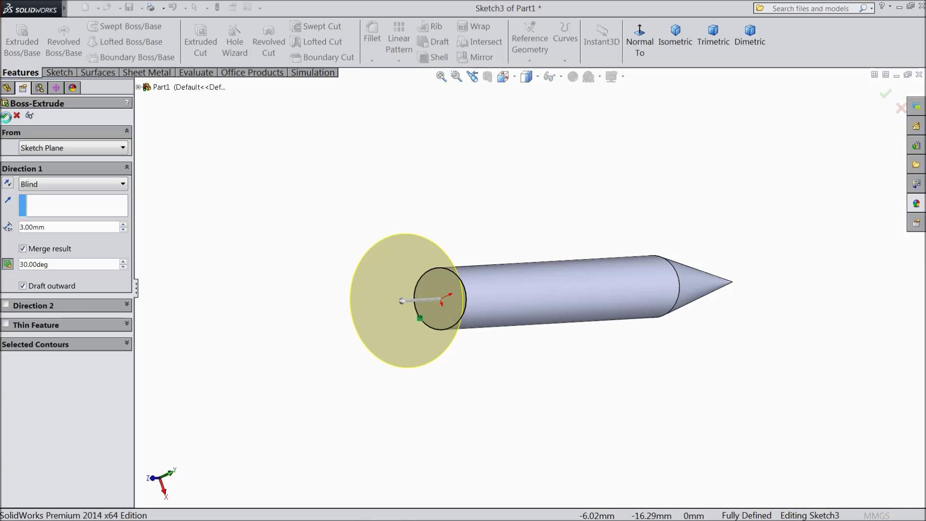
- Apply a 68 mm fillet to the edge where the shank meets the cone
key(f)
middle_drag(615, 198, 600, 306)
key(f)
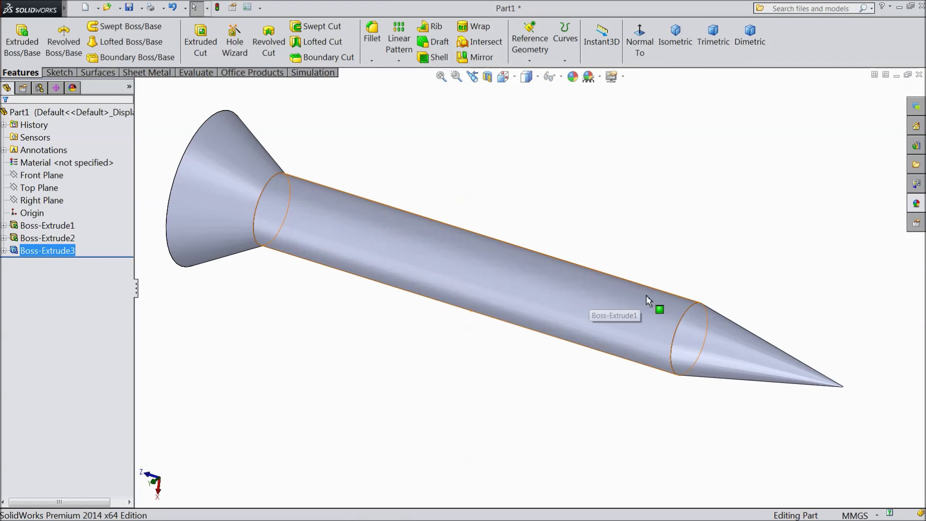
click(372, 34)
text(68)
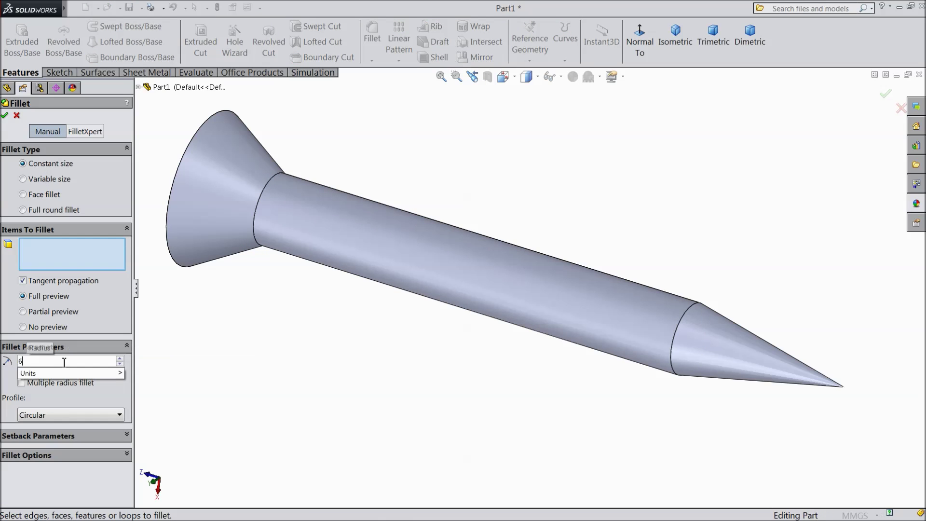
click(671, 343)
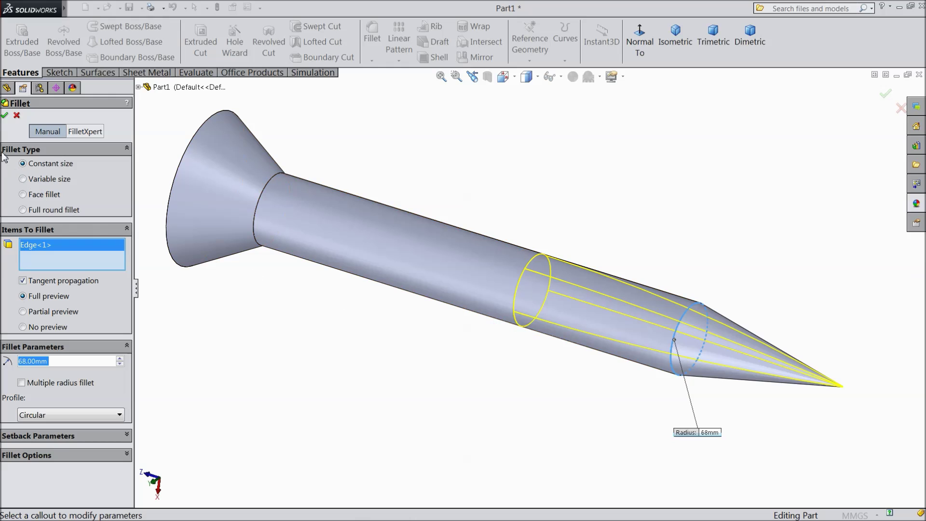
click(4, 115)
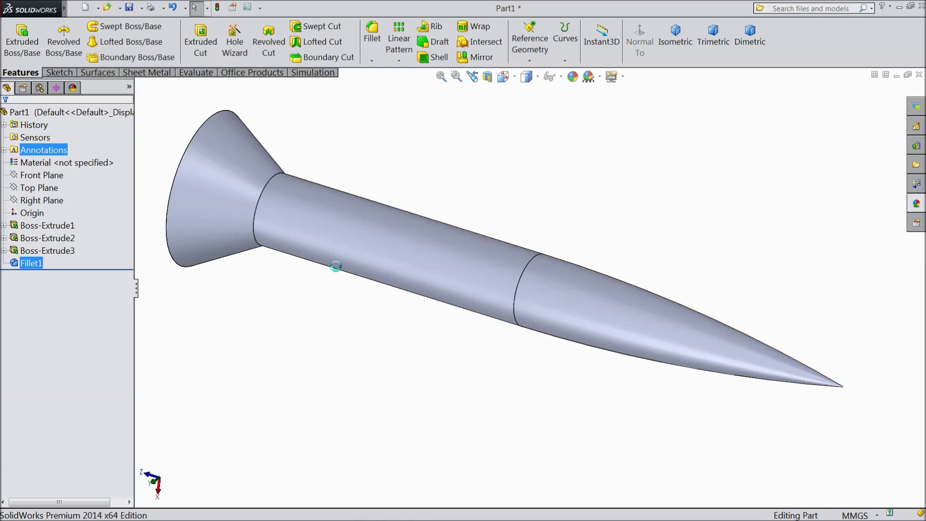
scroll(498, 309, up, 3)
scroll(521, 304, up, 3)
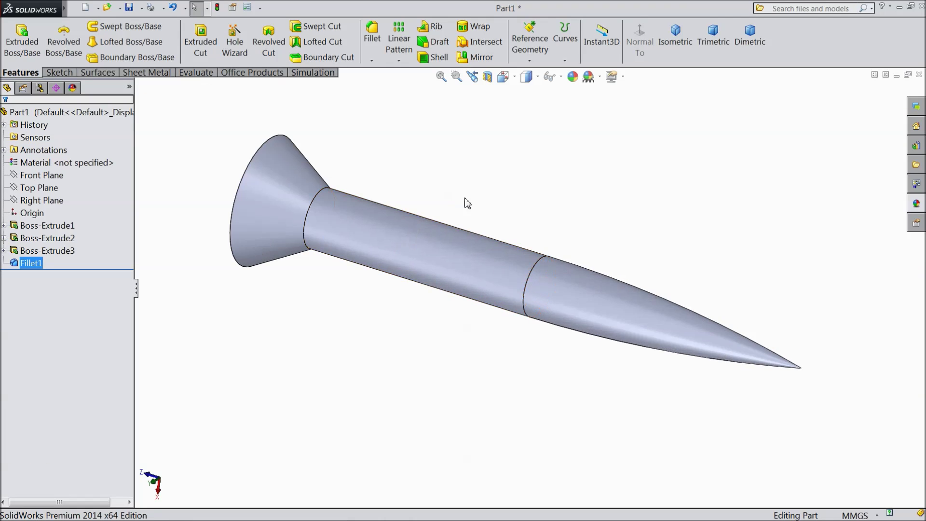
middle_drag(468, 203, 572, 262)
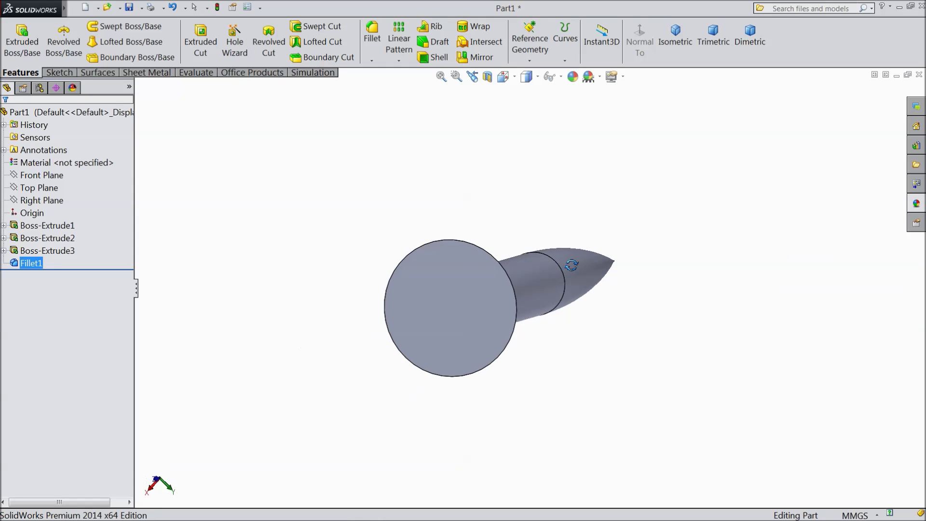
- Sketch on the head's flat face, viewed normal, and draw a horizontal centerline across the circle
click(459, 307)
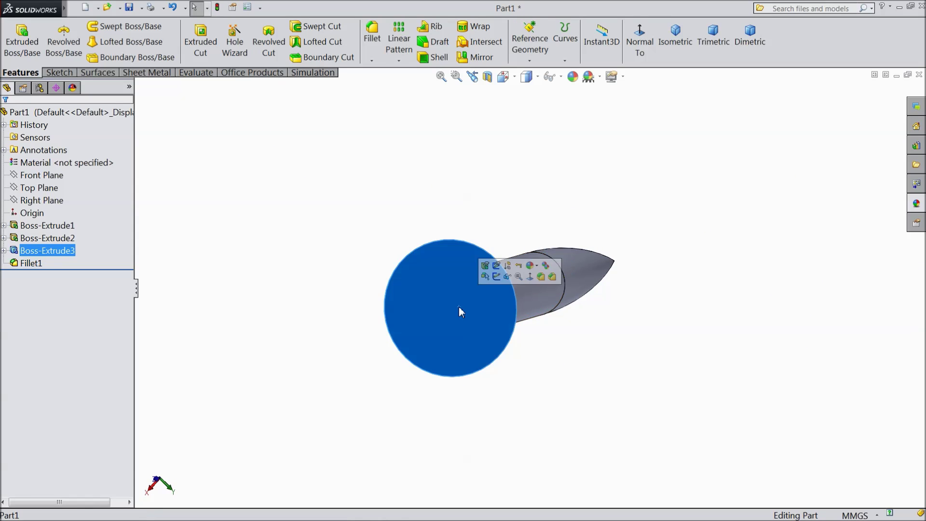
click(499, 279)
click(639, 41)
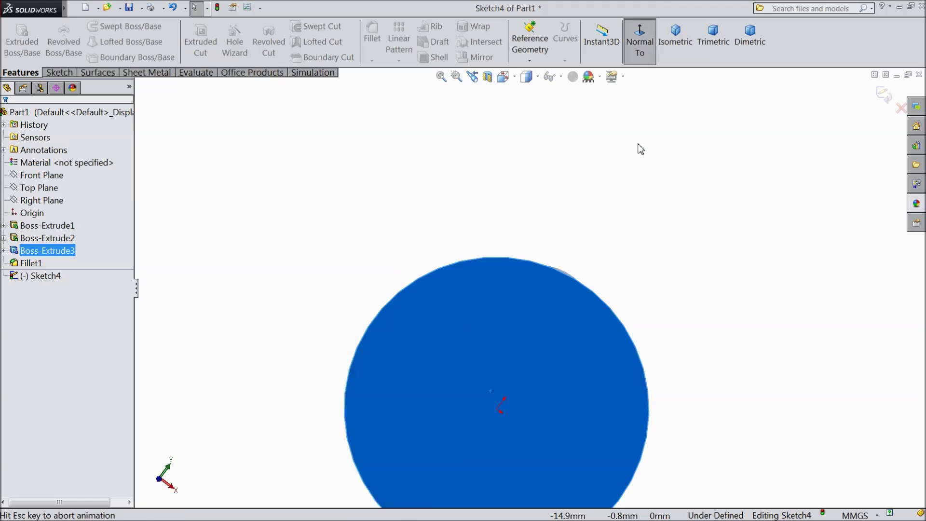
click(62, 74)
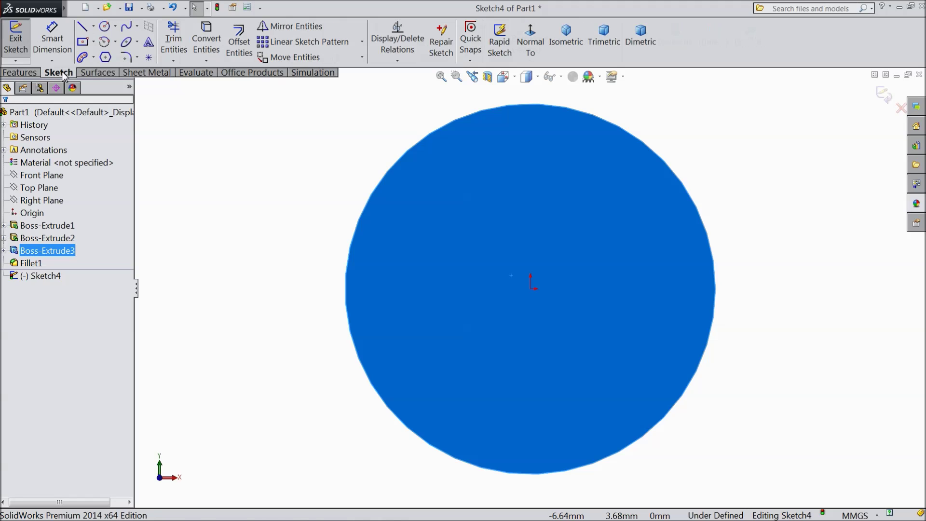
click(93, 28)
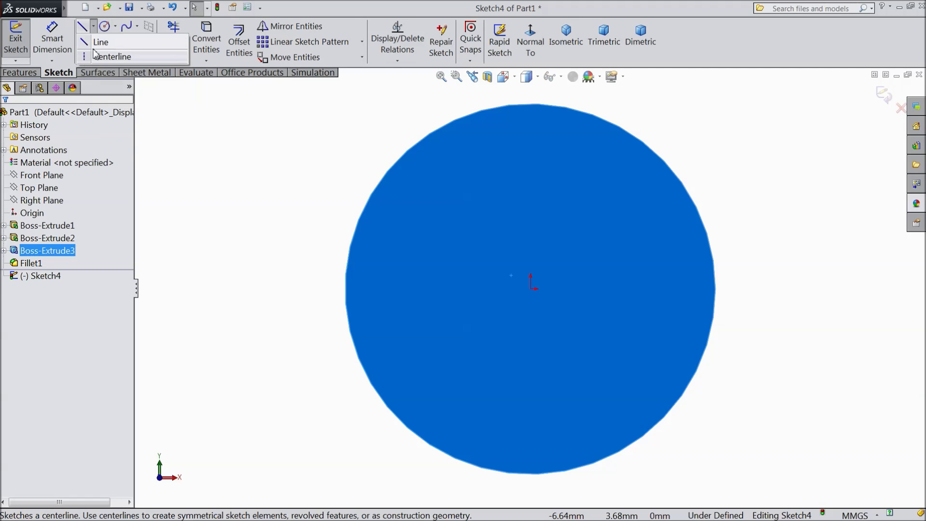
click(96, 54)
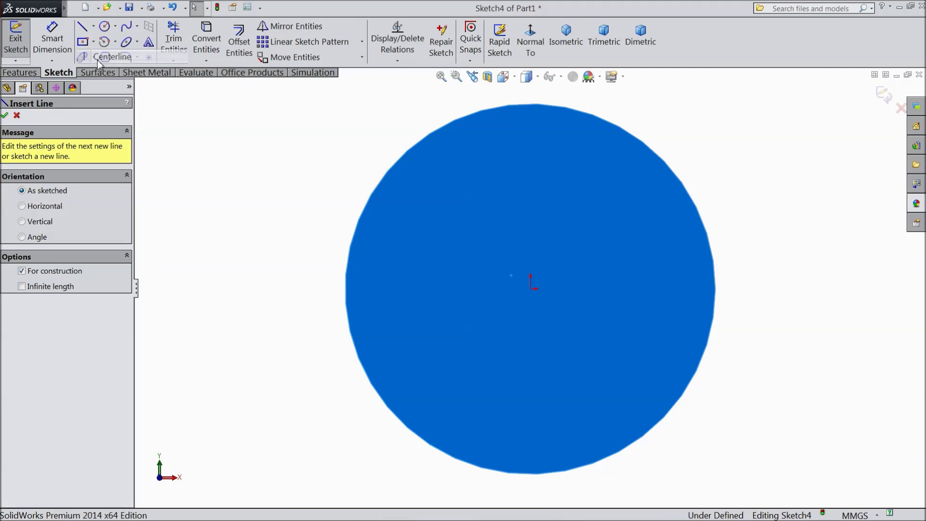
click(282, 289)
click(784, 289)
right_click(787, 290)
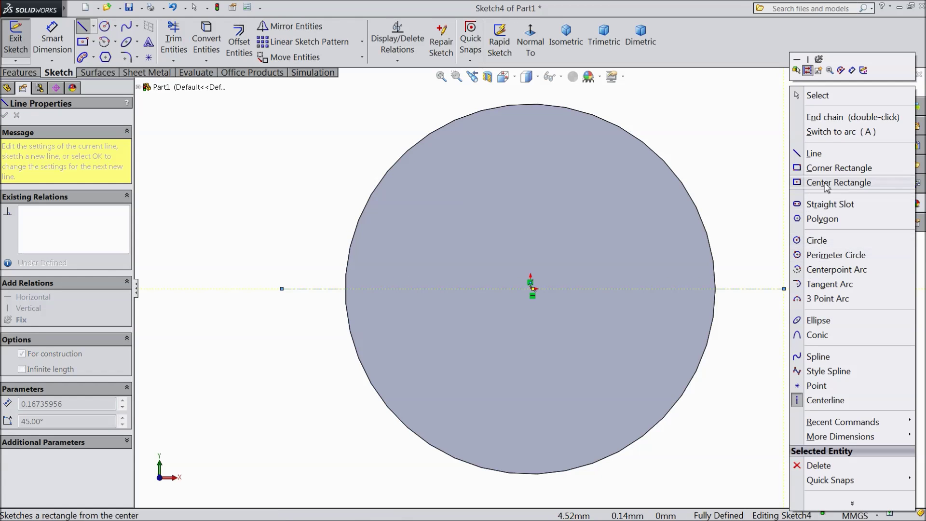
click(827, 97)
- Draw a vertical centerline through the centre, crossing the circle top to bottom
click(94, 27)
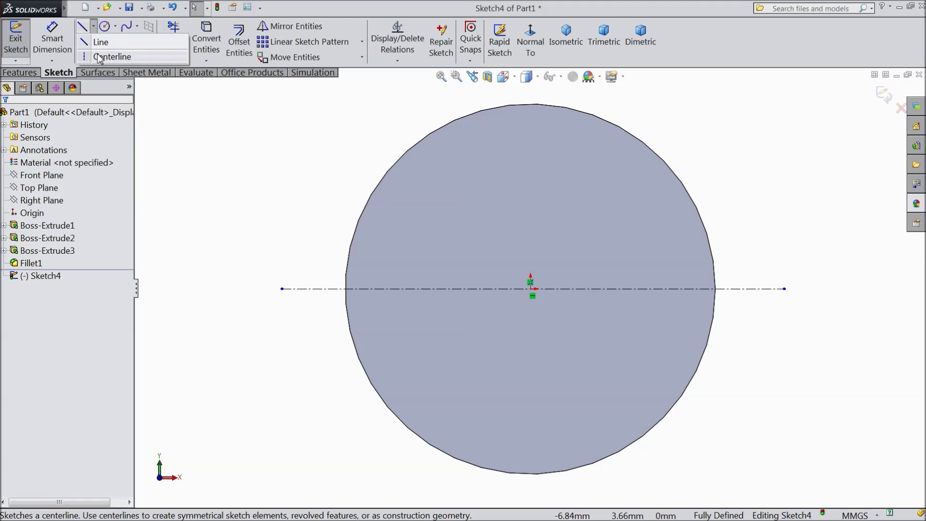
click(112, 56)
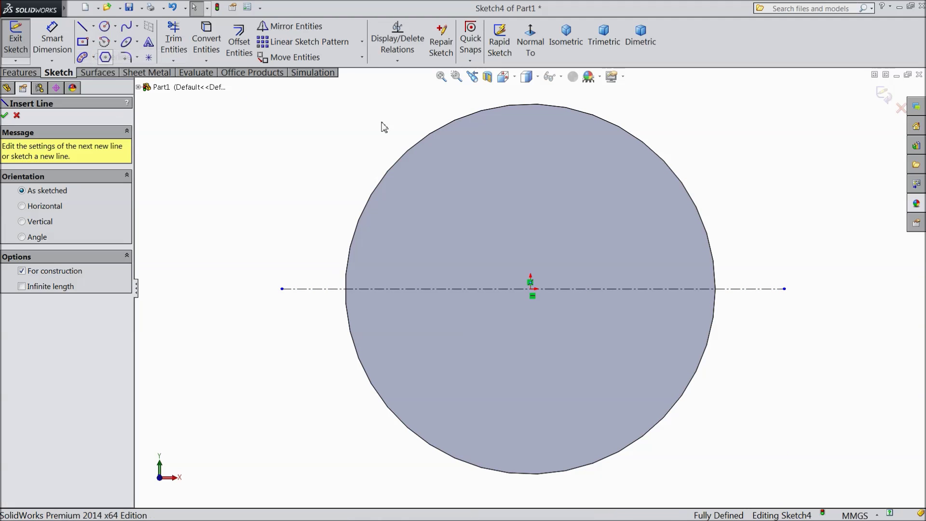
click(531, 92)
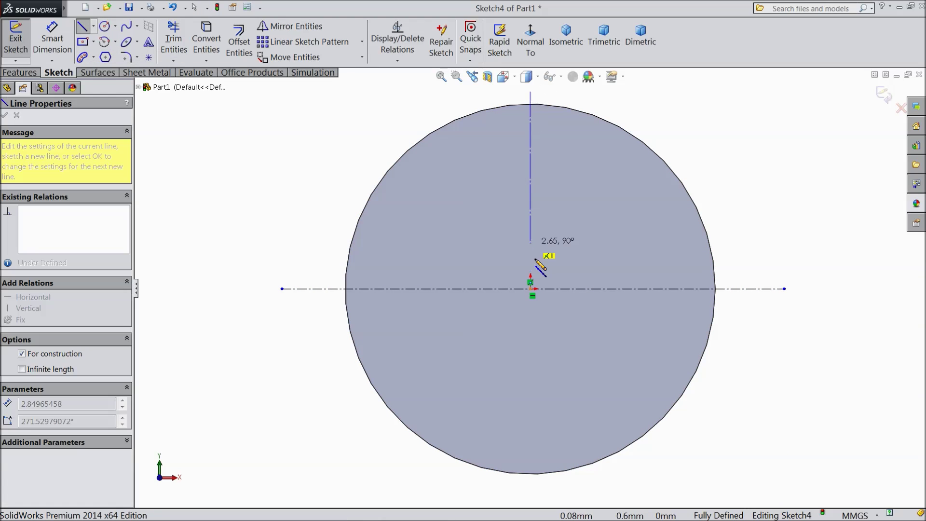
click(533, 491)
right_click(533, 493)
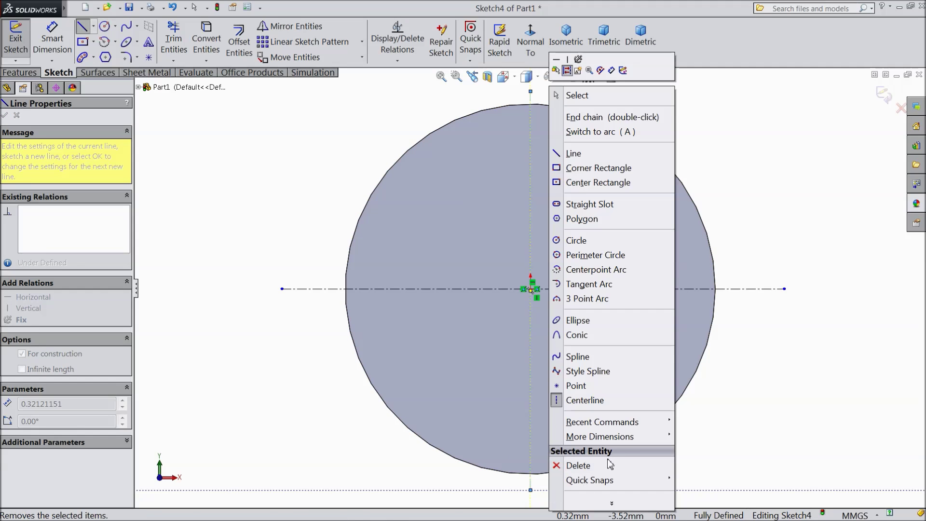
click(597, 117)
key(Escape)
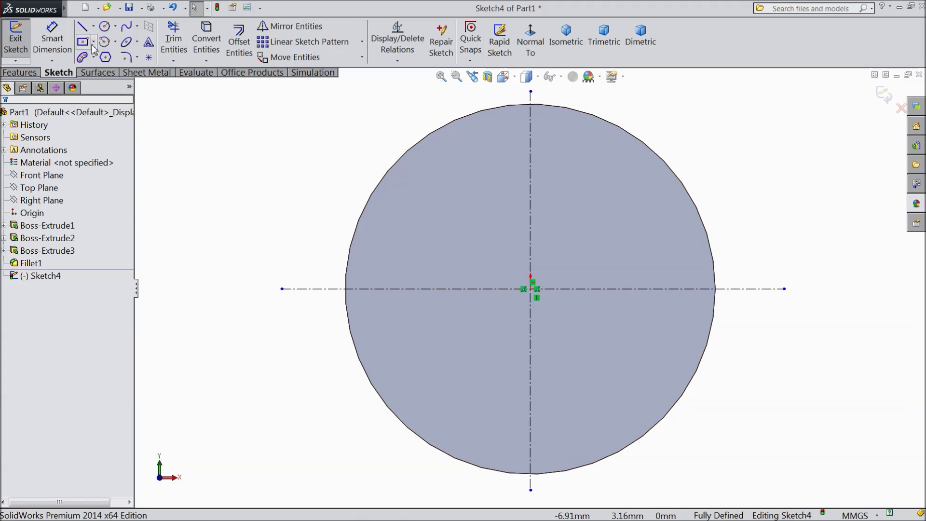
- Draw a tall vertical and a wide horizontal corner rectangle crossing at the centre
click(93, 42)
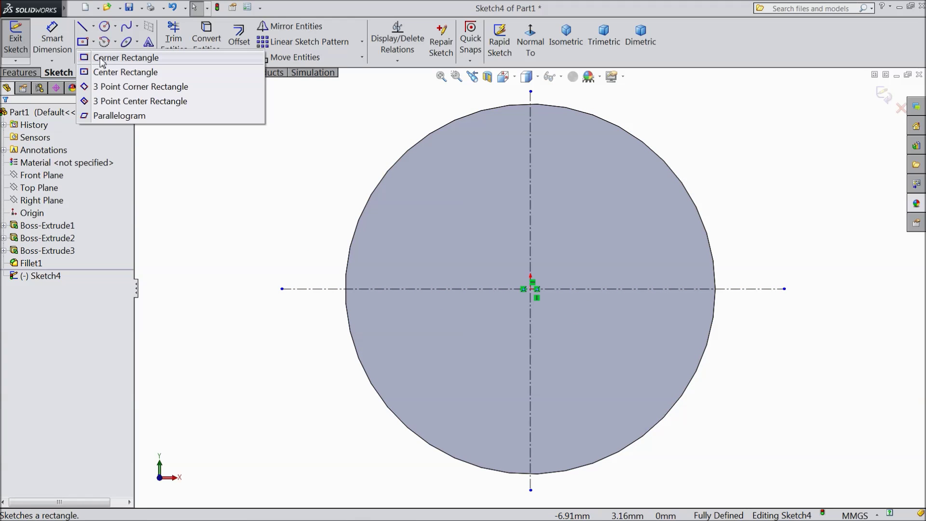
click(103, 58)
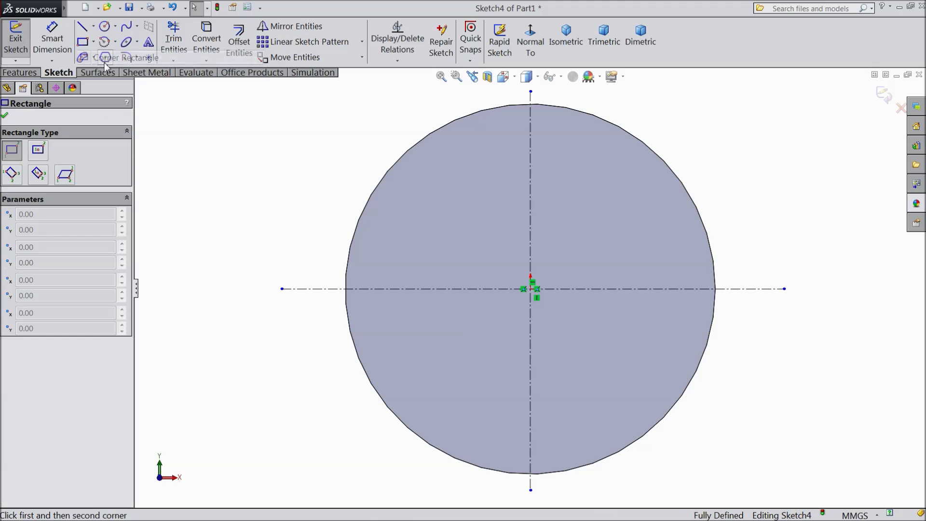
click(500, 162)
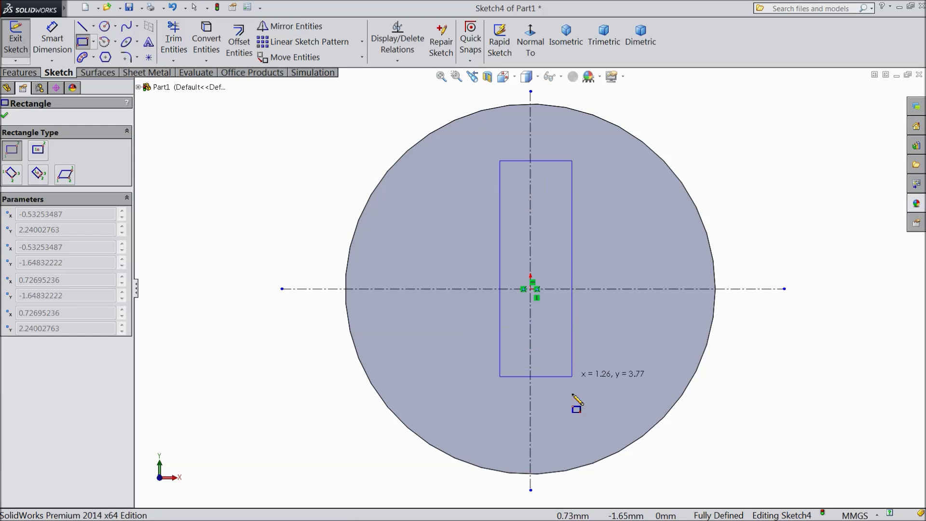
click(557, 422)
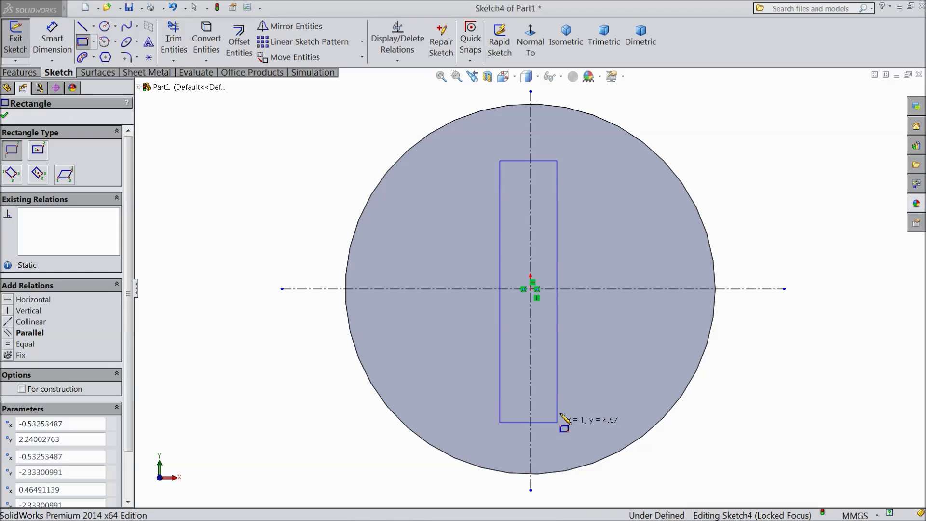
click(676, 263)
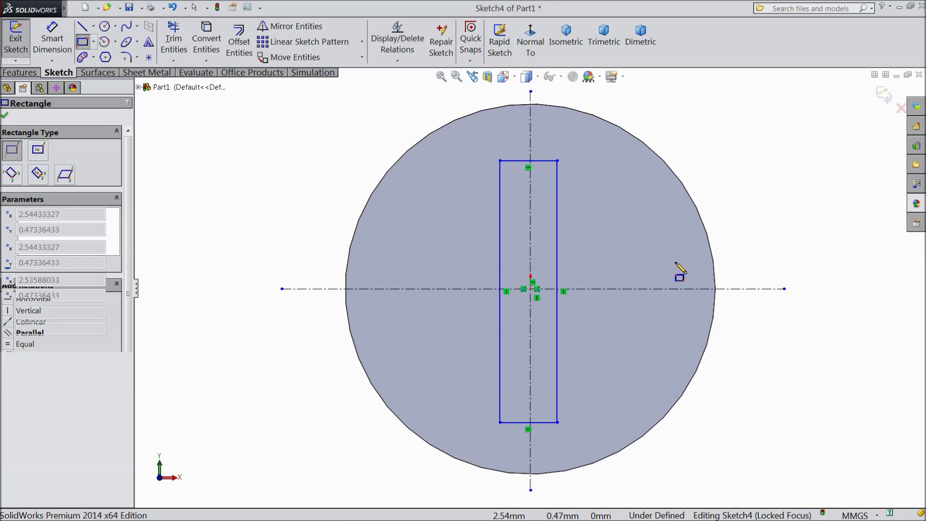
click(392, 325)
right_click(251, 113)
click(273, 121)
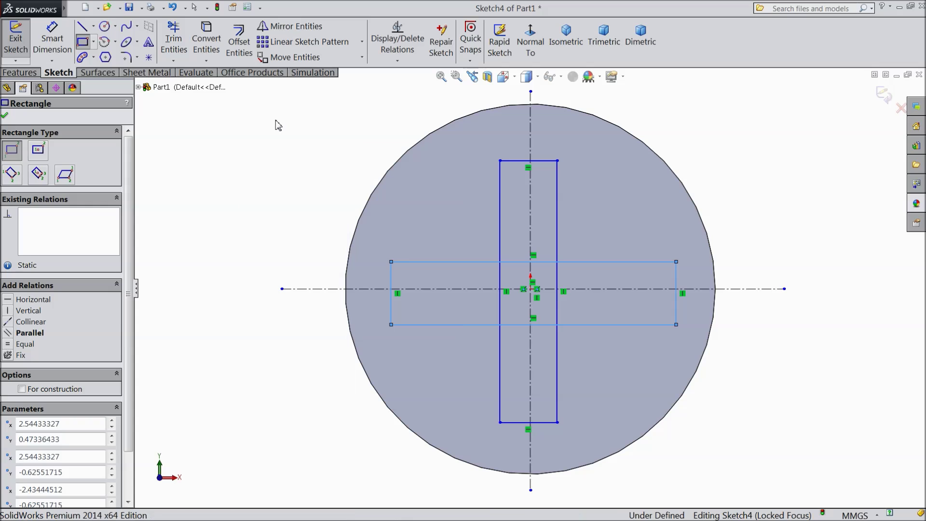
- Dimension the vertical rectangle 1 mm wide and 4.5 mm tall
key(d)
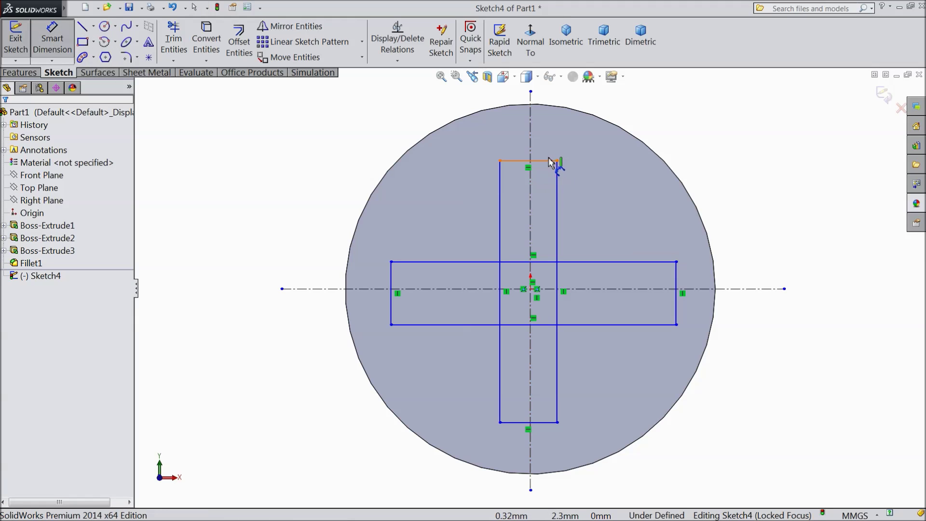
click(539, 161)
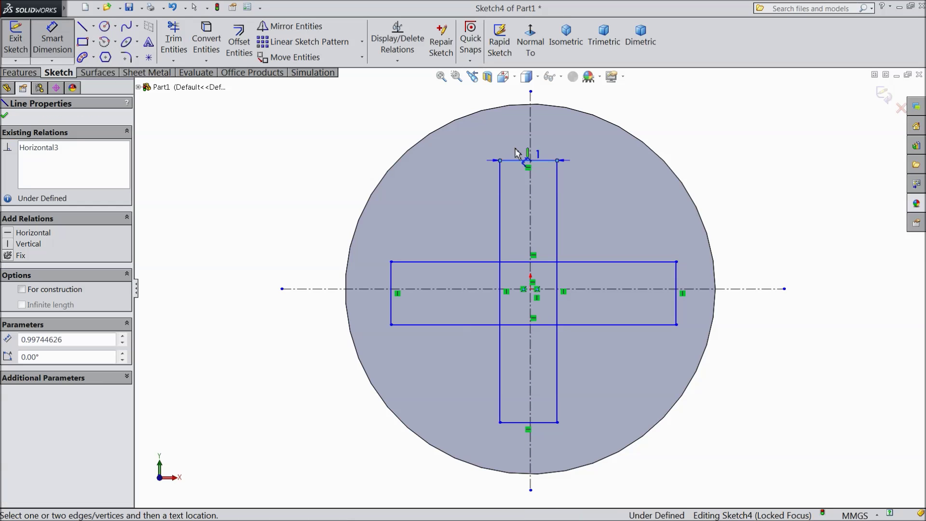
click(390, 115)
text(1)
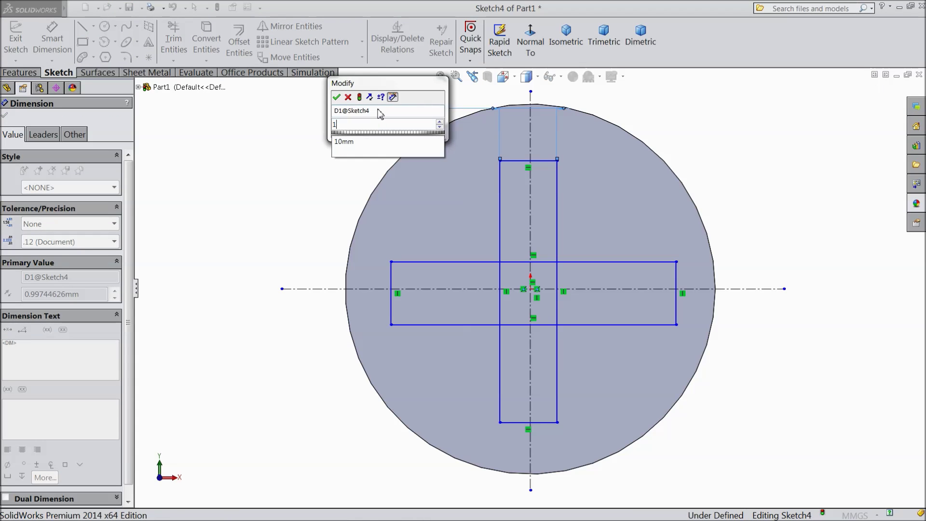
click(337, 97)
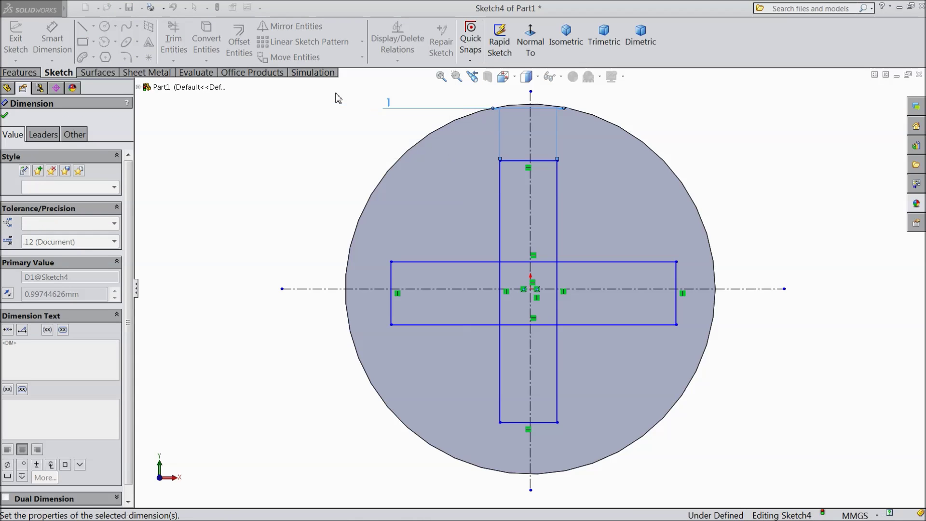
click(558, 235)
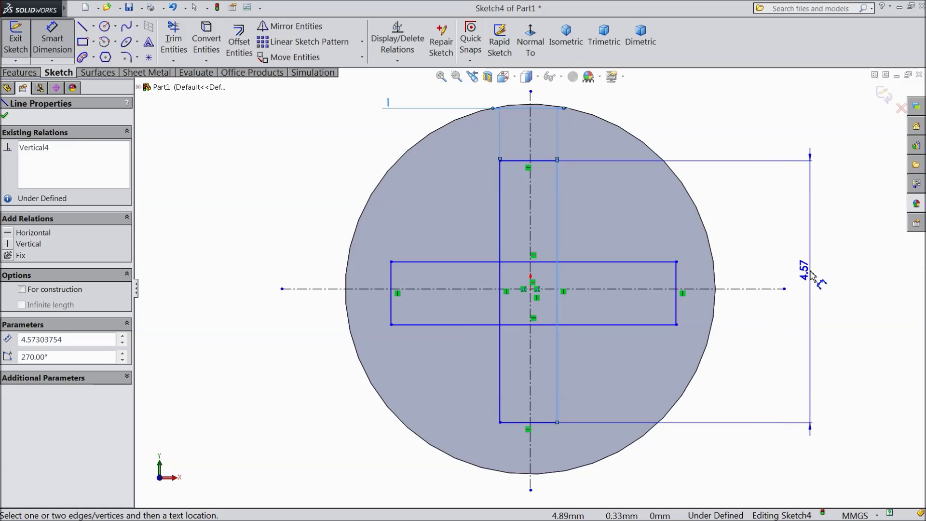
click(811, 276)
text(4)
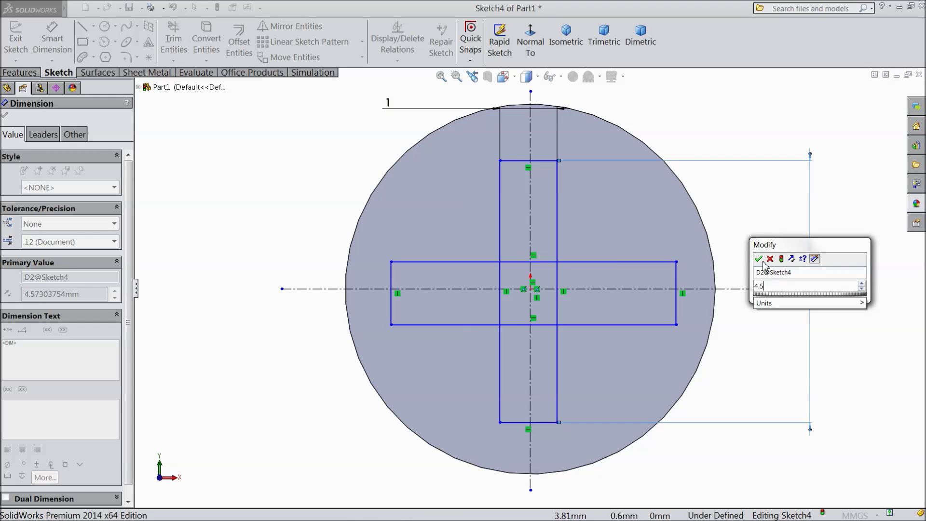
text(.5)
click(761, 260)
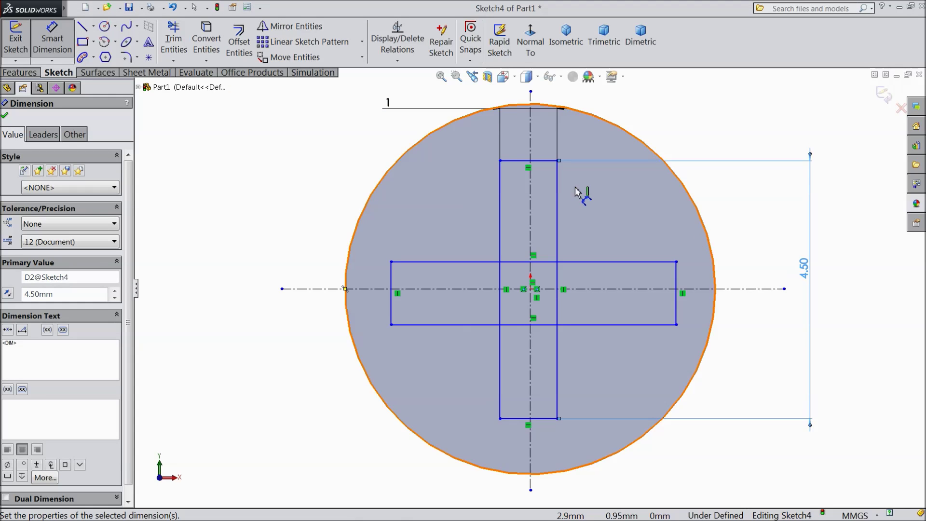
click(5, 116)
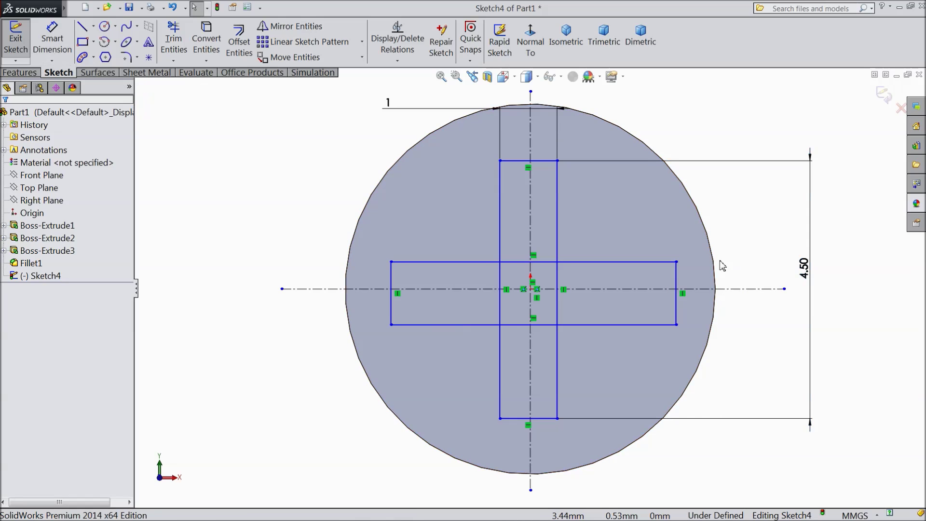
- Add two Equal relations so the horizontal bar is 1 mm thick and 4.50 mm long
scroll(714, 263, down, 2)
click(499, 143)
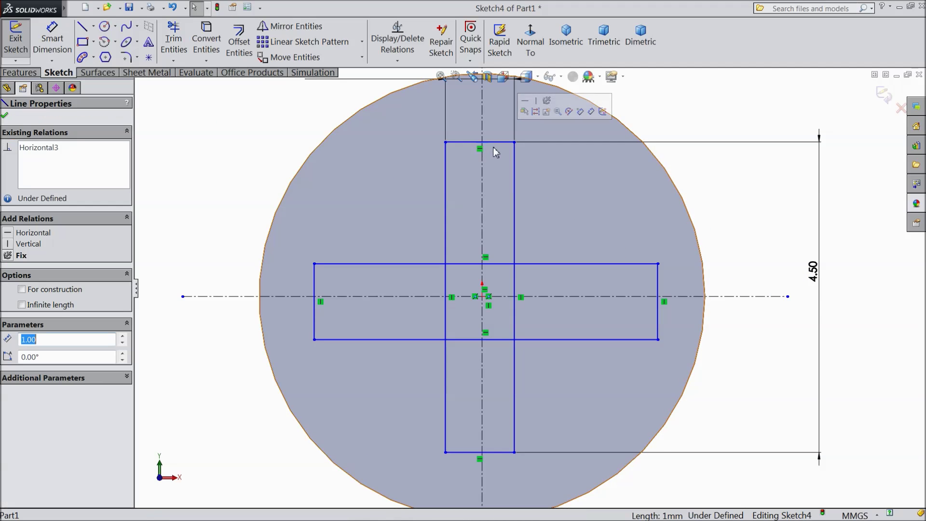
ctrl+click(658, 292)
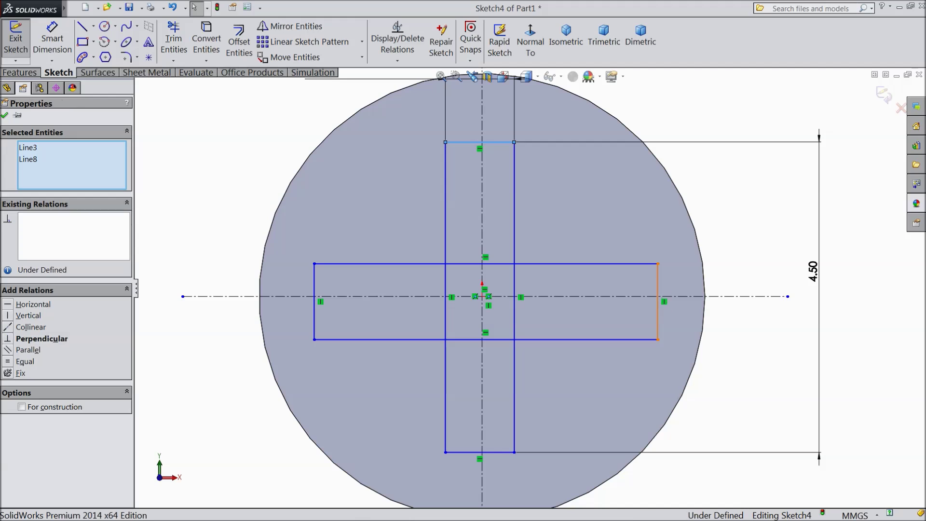
click(740, 244)
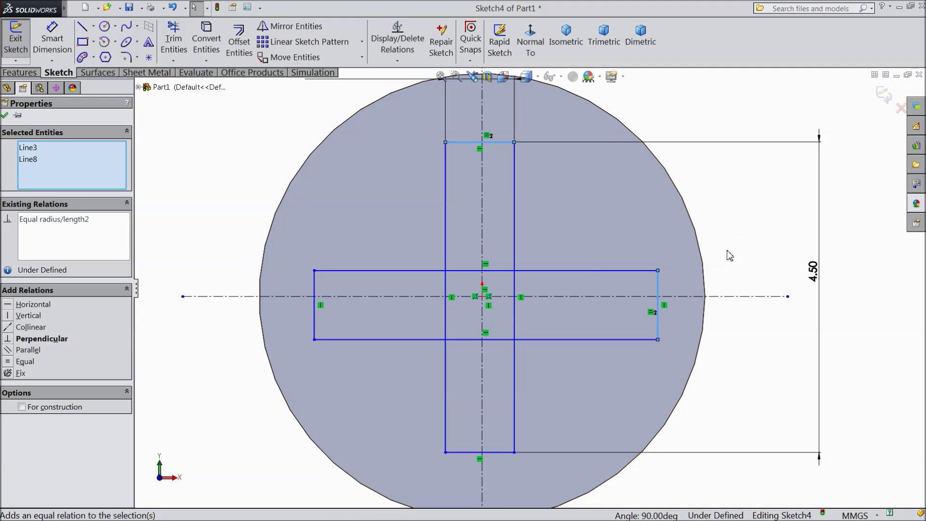
click(514, 236)
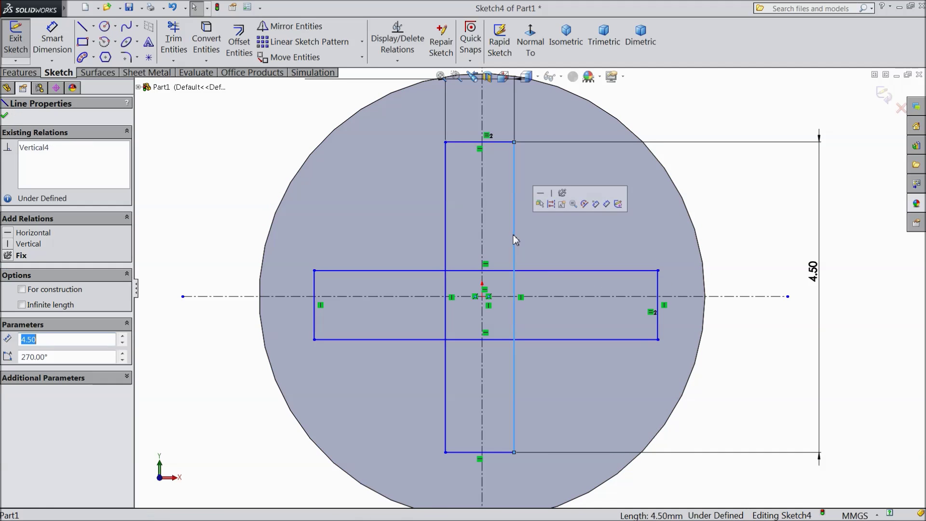
ctrl+click(563, 271)
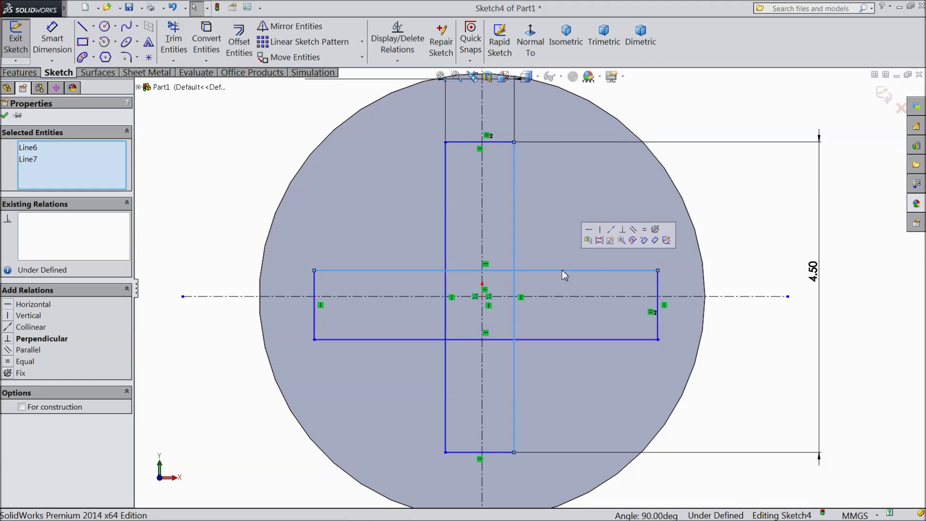
click(645, 231)
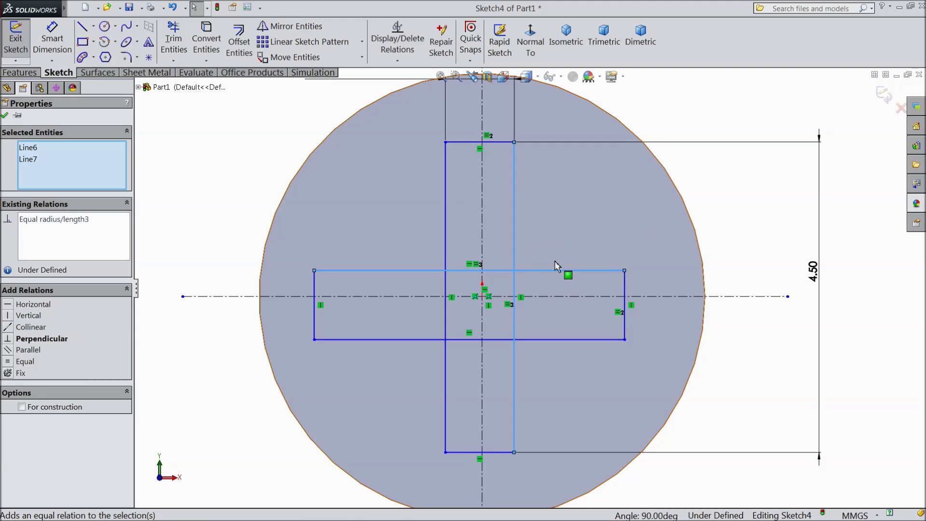
click(4, 115)
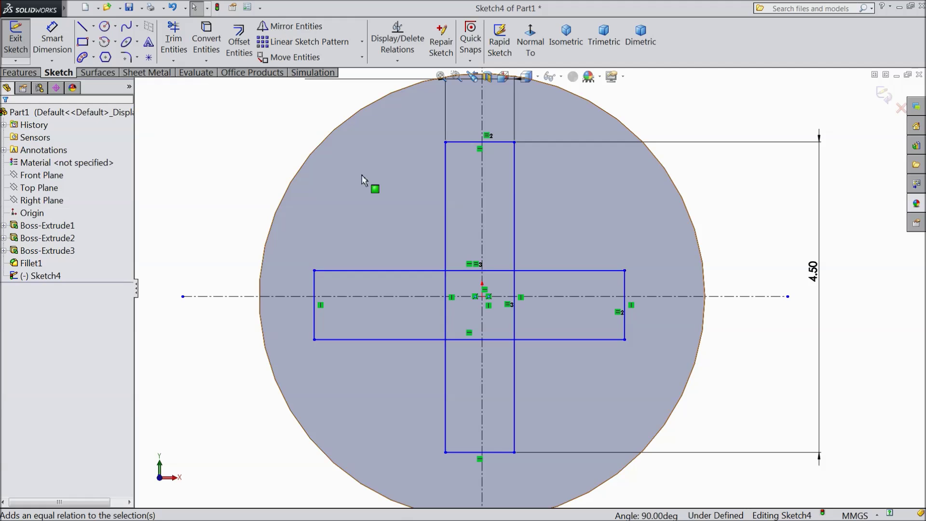
- Make the vertical bar's sides and horizontal bar's top and bottom edges symmetric about the centrelines
click(515, 186)
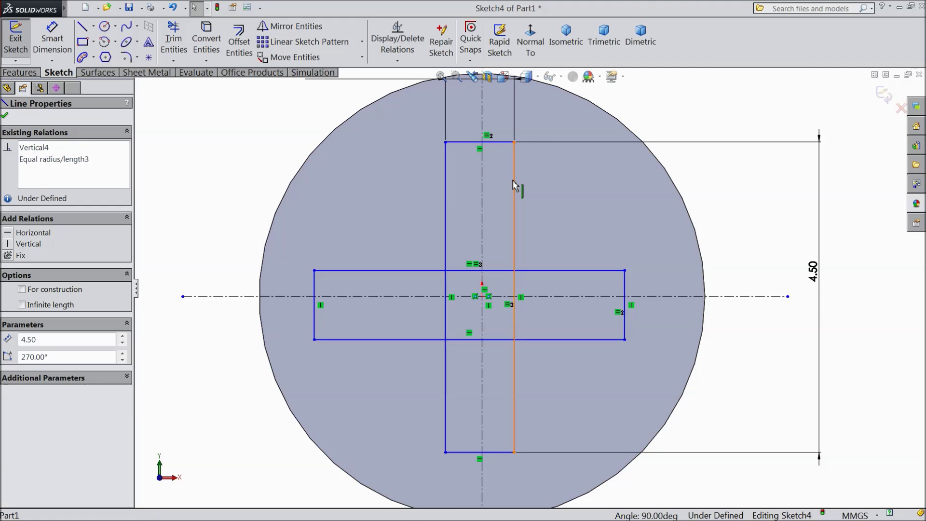
ctrl+click(483, 188)
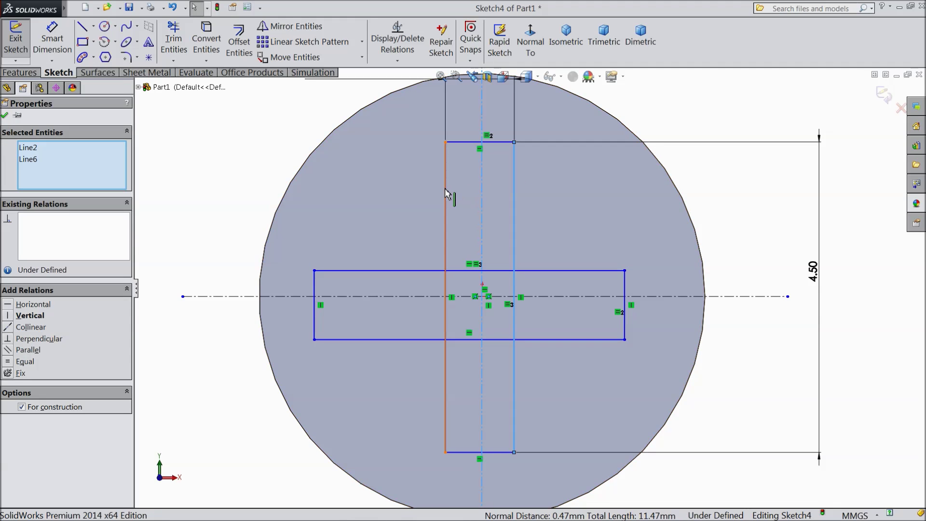
ctrl+click(446, 196)
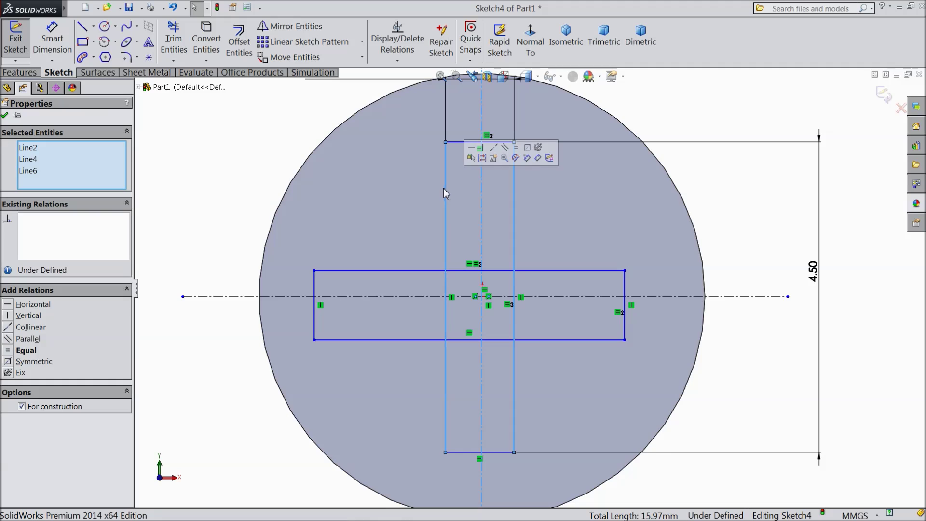
click(527, 148)
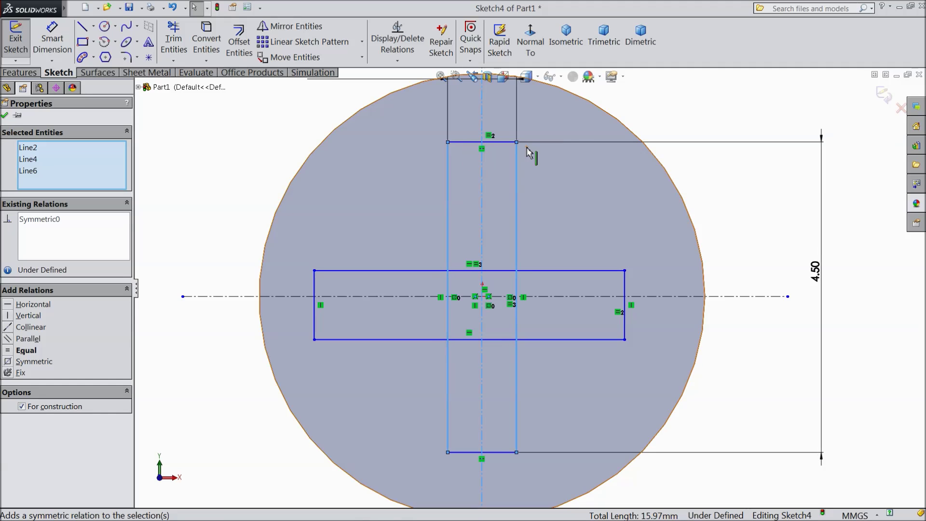
click(570, 271)
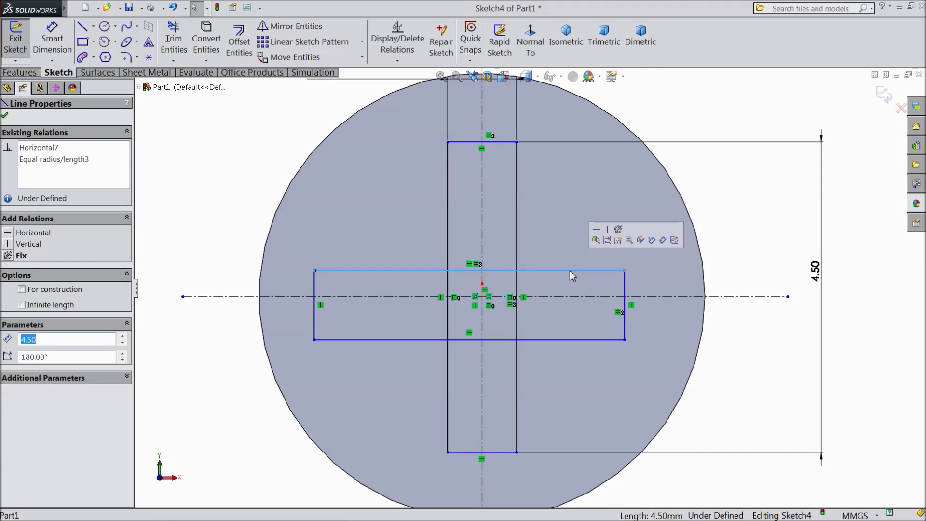
ctrl+click(571, 298)
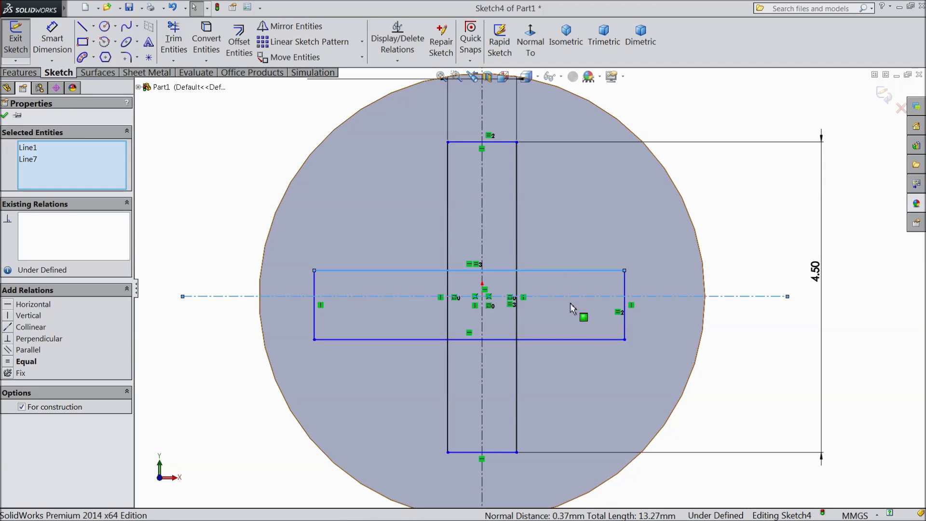
ctrl+click(577, 339)
click(665, 305)
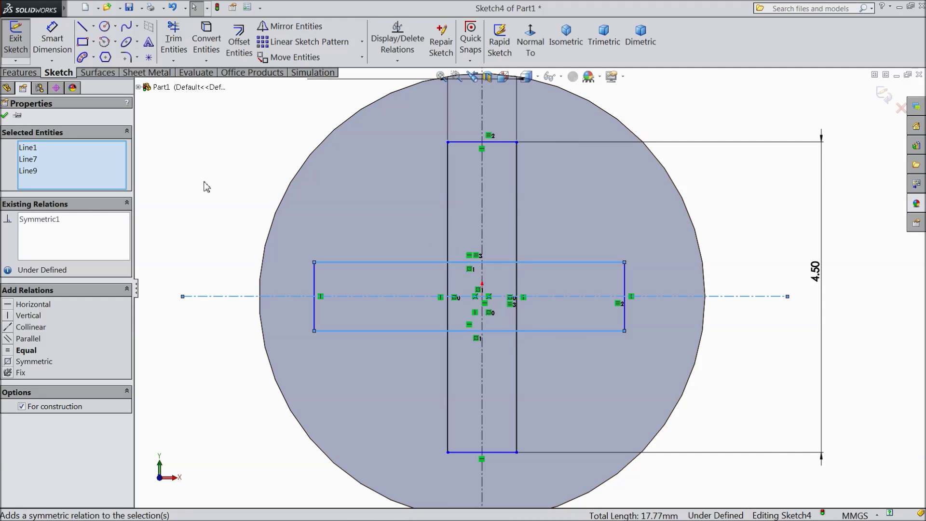
click(4, 115)
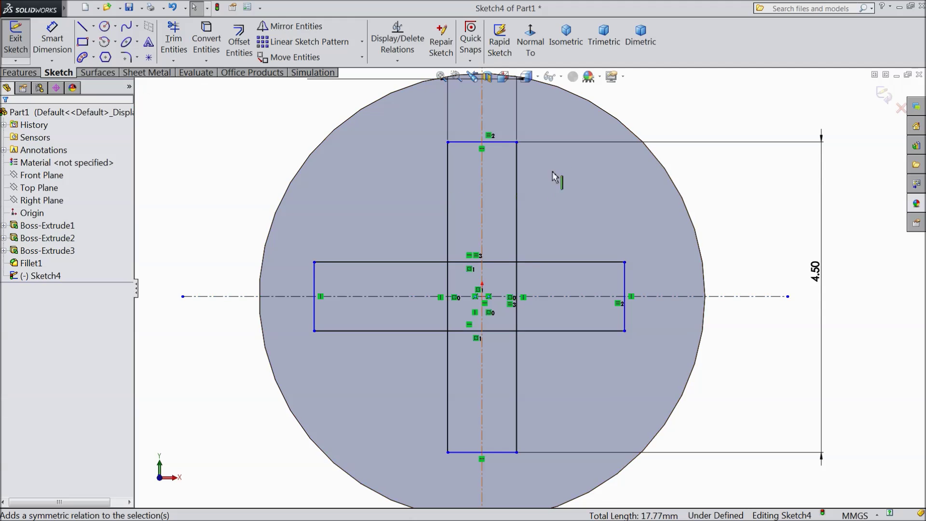
- Make the vertical bar's top/bottom and horizontal bar's left/right sides symmetric about the centrelines
click(493, 145)
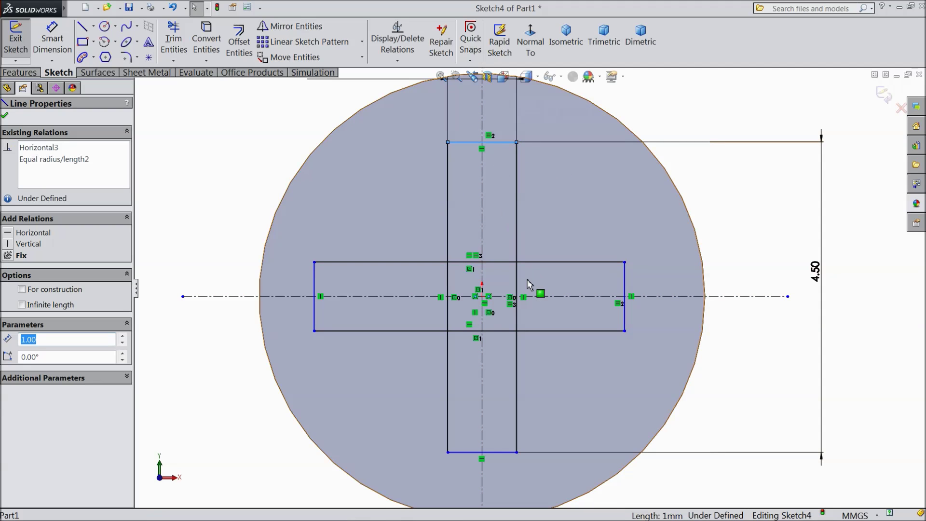
ctrl+click(501, 297)
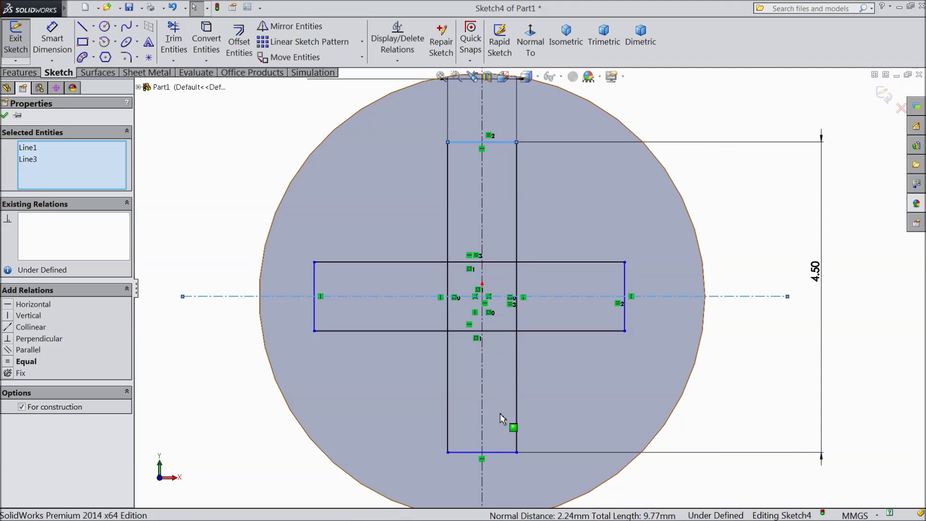
ctrl+click(496, 452)
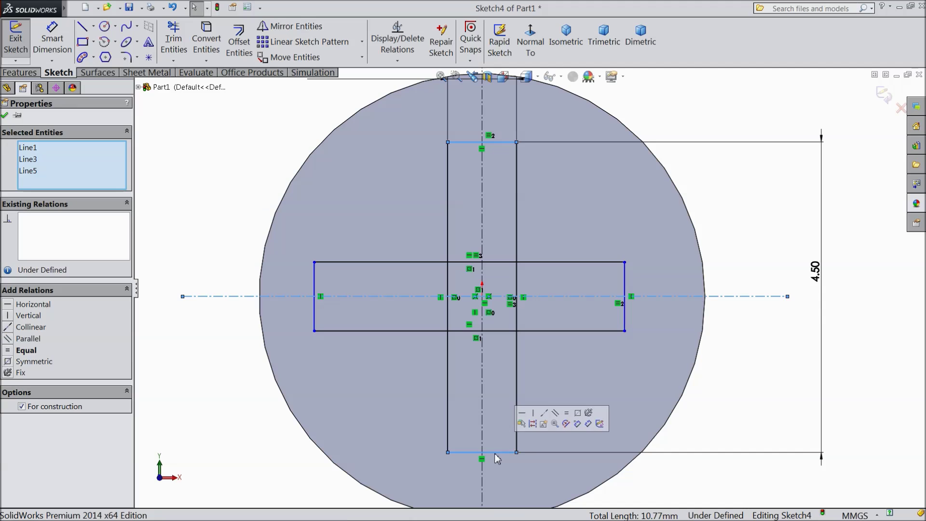
click(579, 415)
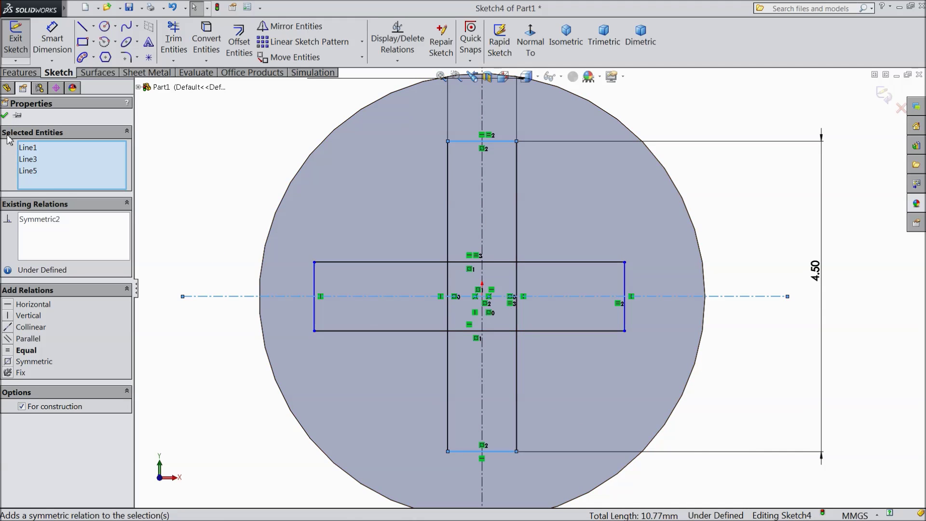
click(4, 116)
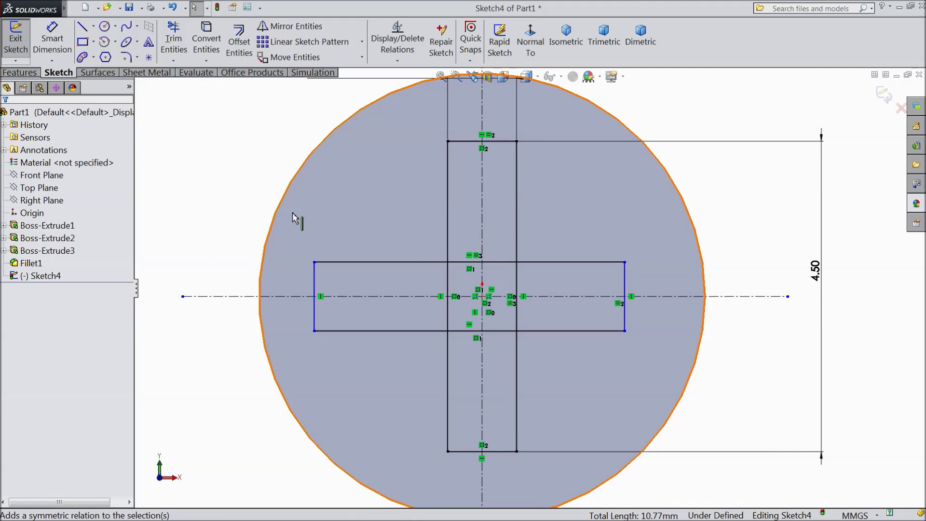
click(625, 284)
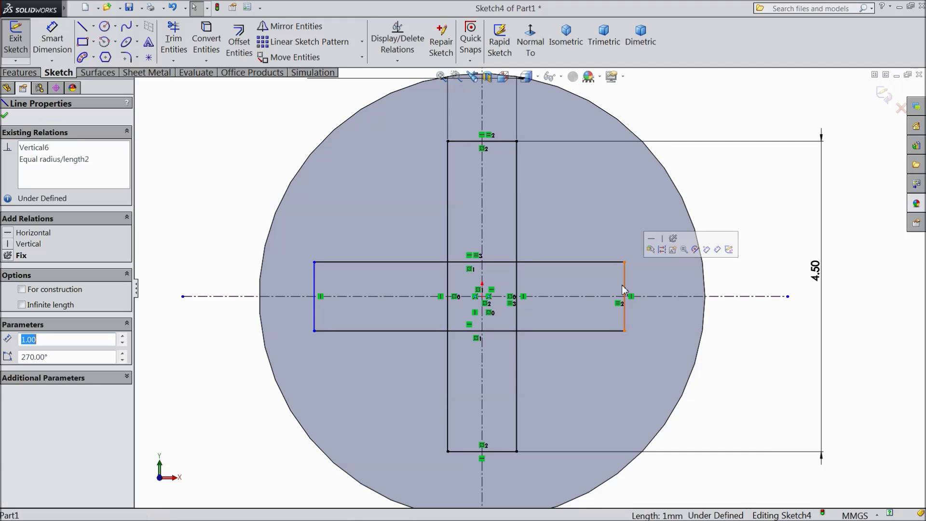
ctrl+click(315, 289)
click(481, 282)
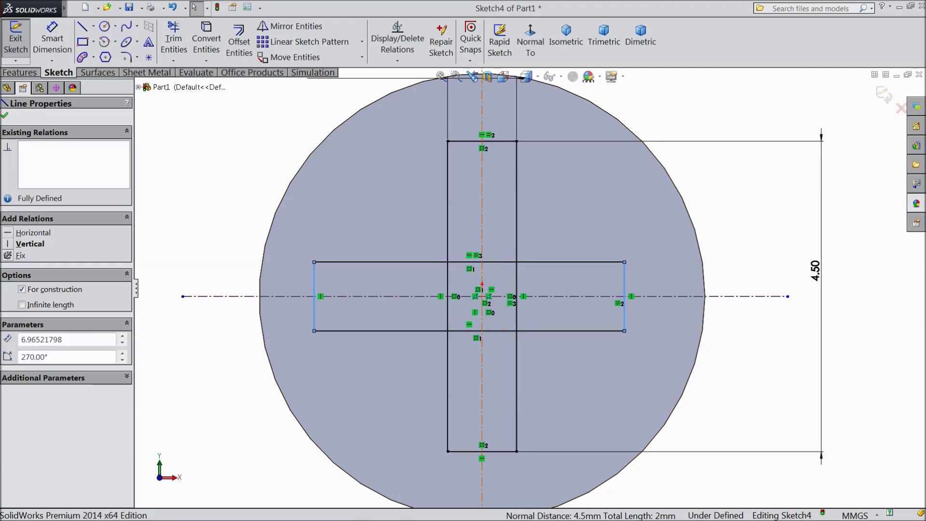
click(568, 233)
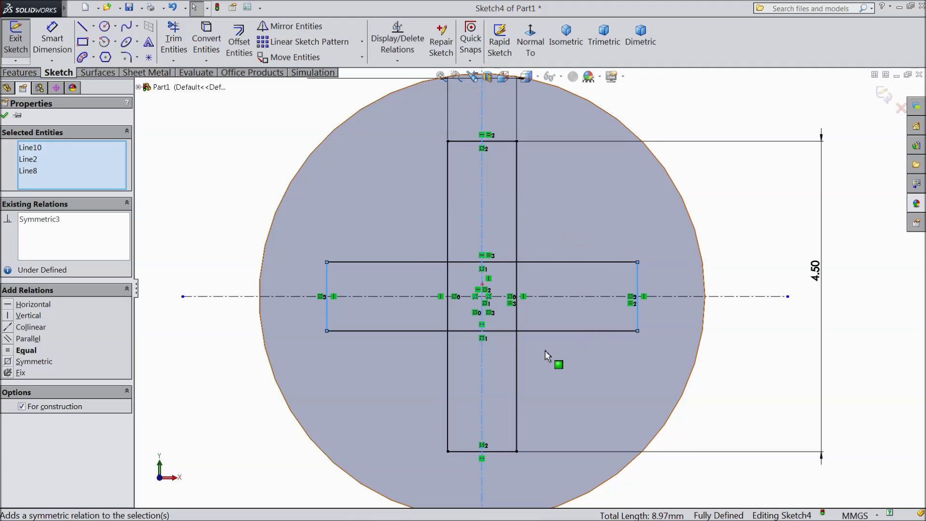
click(4, 116)
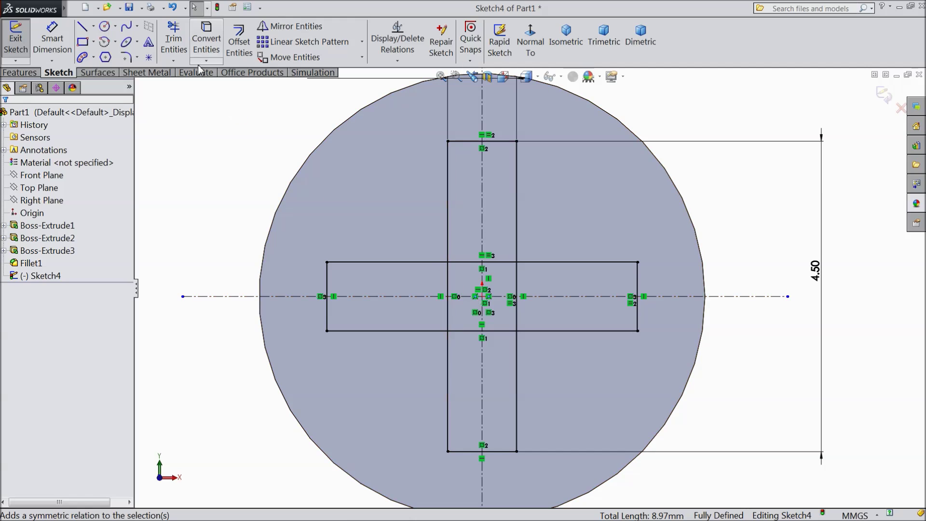
- Trim the overlapping inner lines of both rectangles, accepting removal of the midpoint relation
click(174, 45)
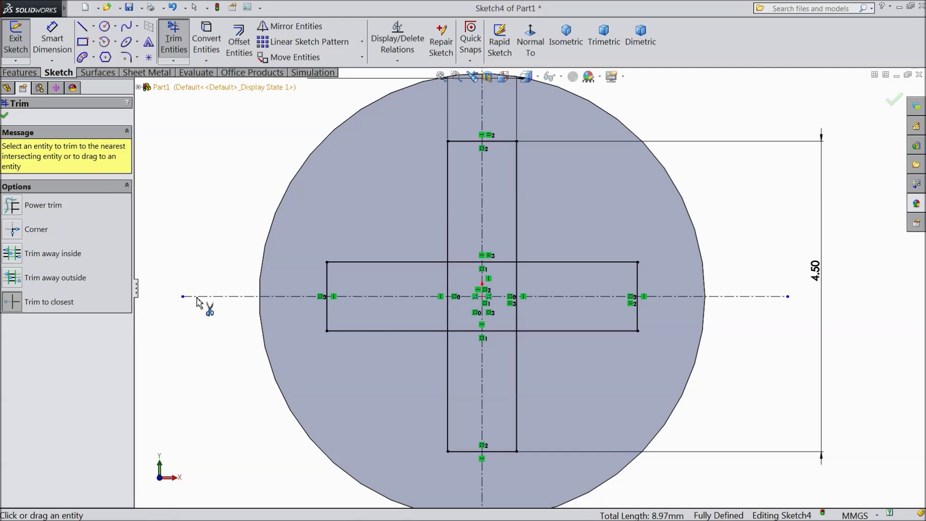
click(467, 262)
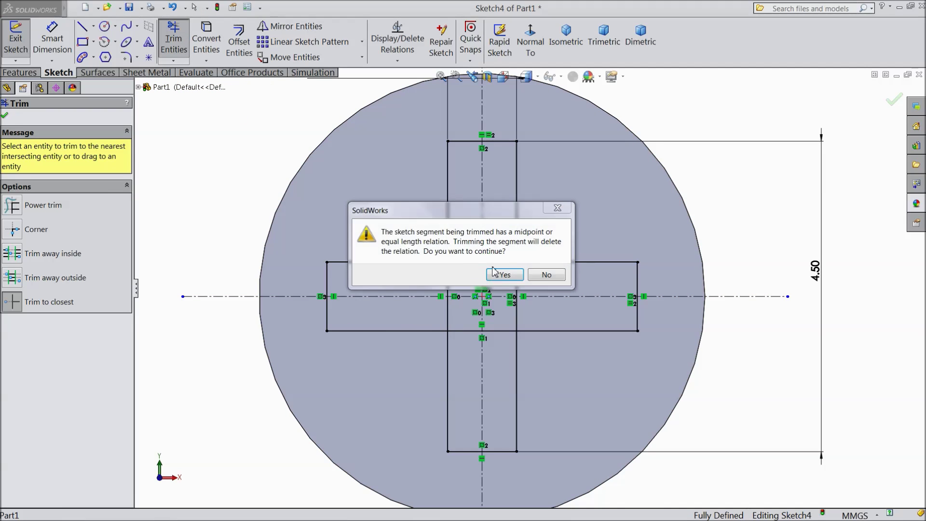
click(504, 275)
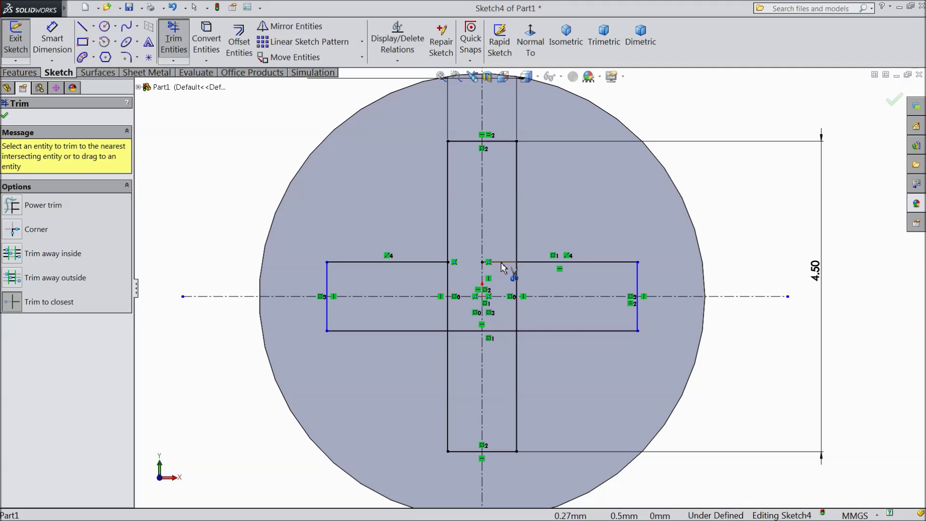
click(501, 265)
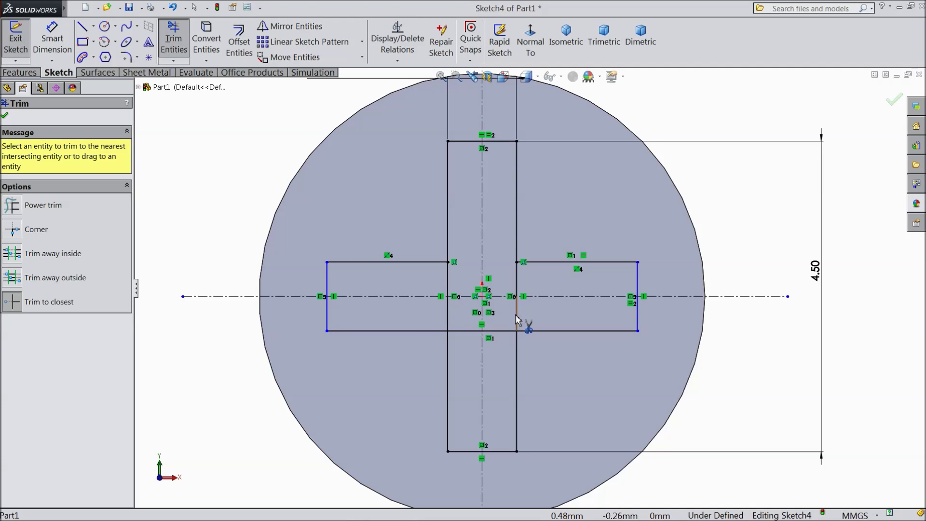
click(516, 292)
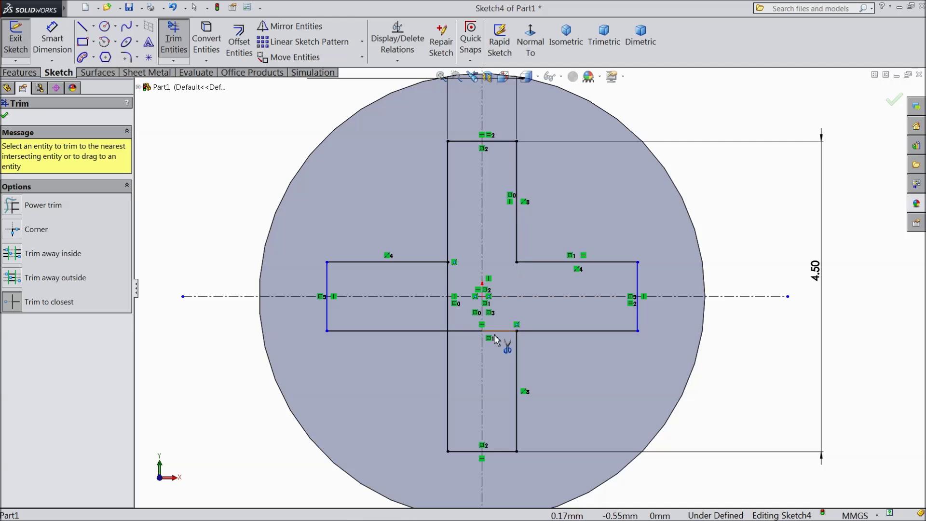
click(496, 331)
click(468, 331)
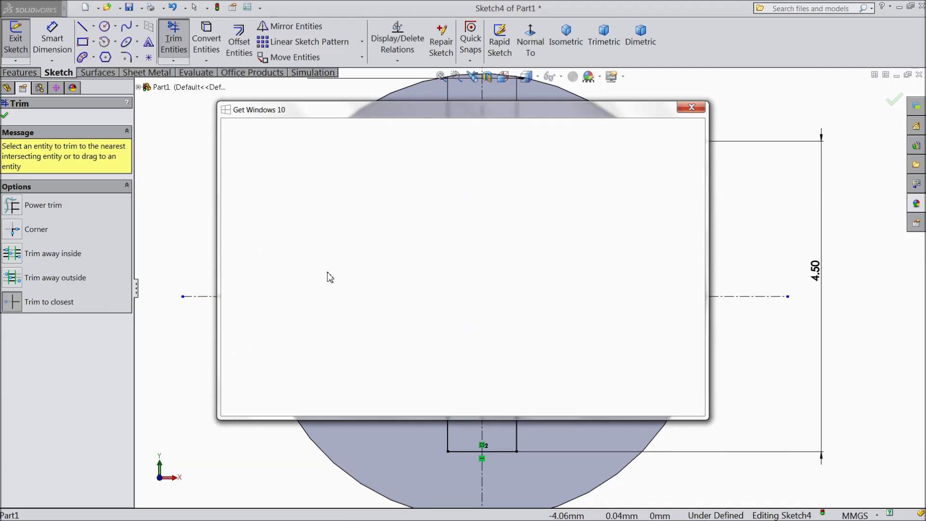
click(691, 107)
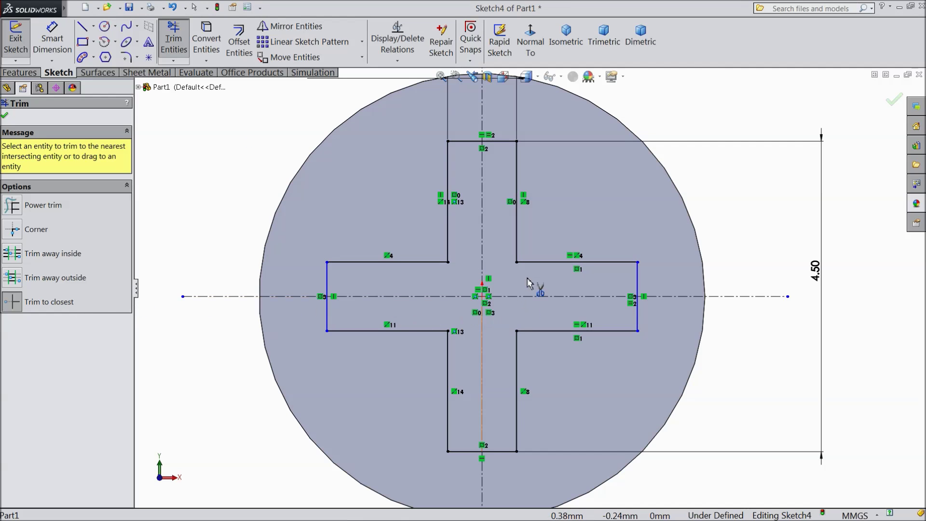
click(4, 116)
click(20, 73)
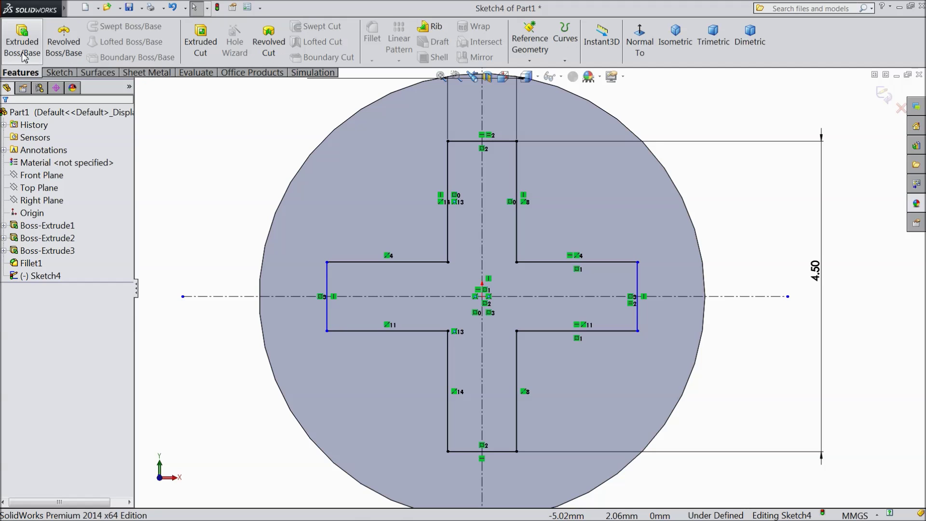
click(21, 37)
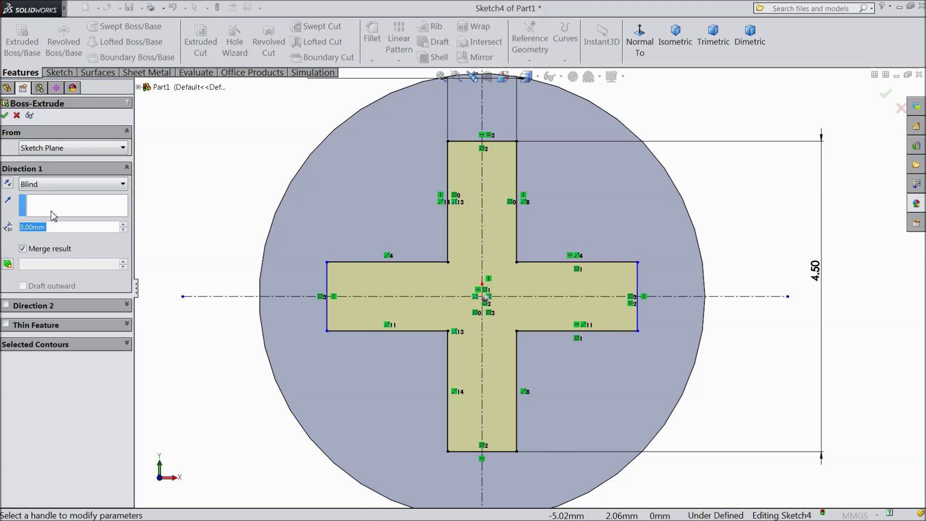
text(2)
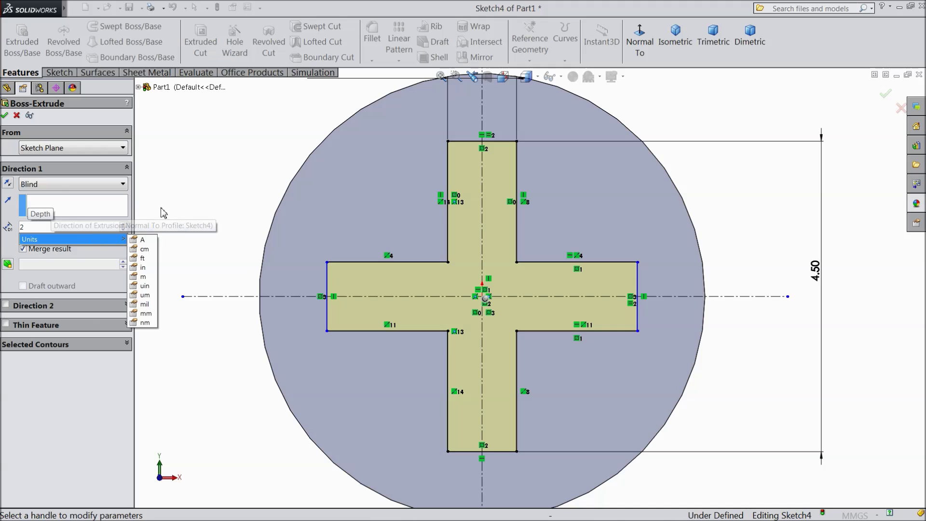
key(Return)
click(7, 265)
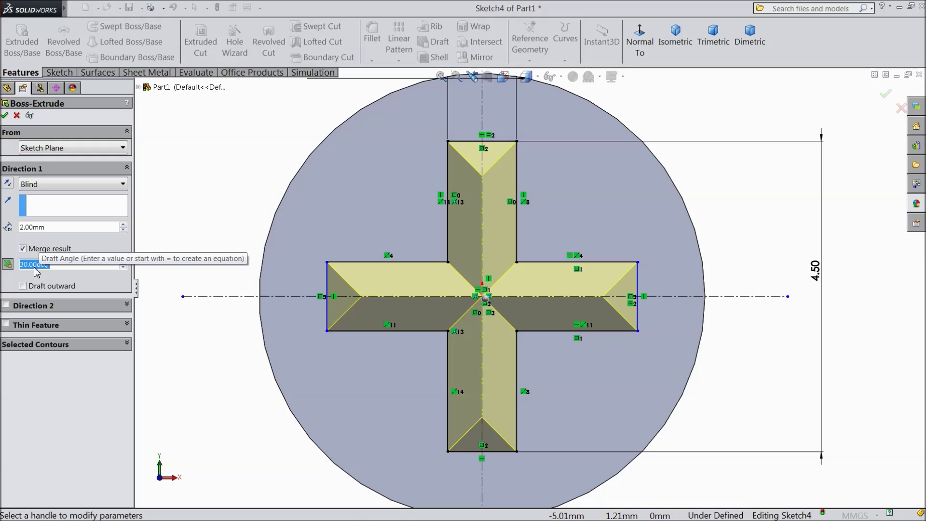
text(10)
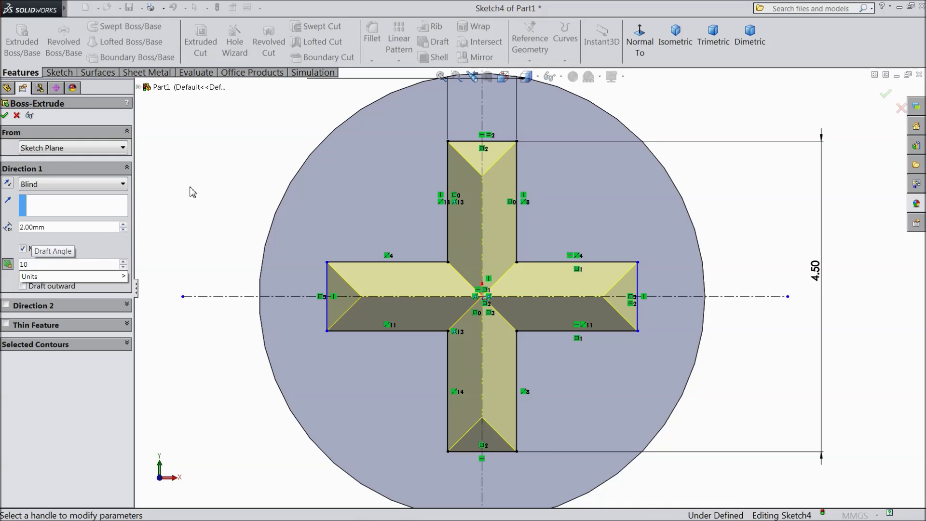
key(Return)
scroll(345, 209, up, 5)
mouse_move(459, 212)
middle_down()
mouse_move(486, 191)
mouse_move(477, 195)
middle_up()
scroll(264, 376, down, 4)
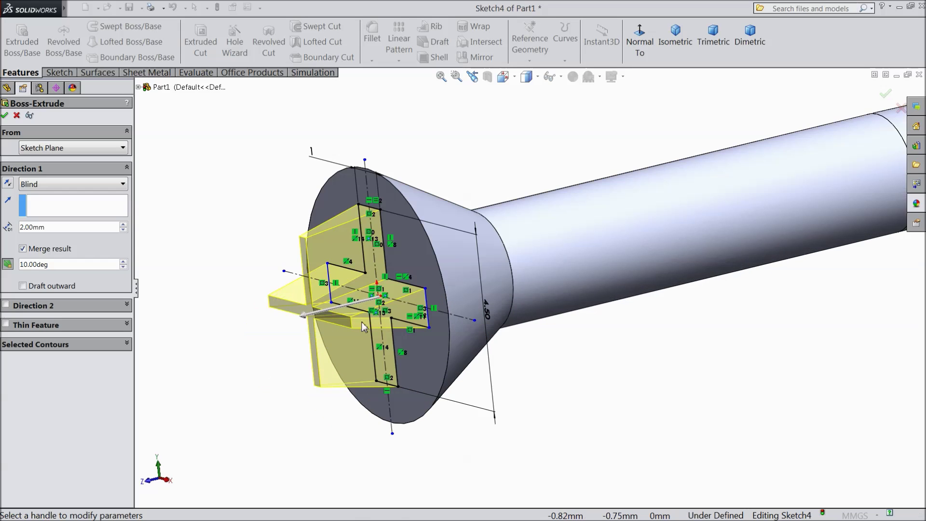
- Cancel the boss extrusion and set up an extruded cut 2 mm deep with 10° draft
click(17, 116)
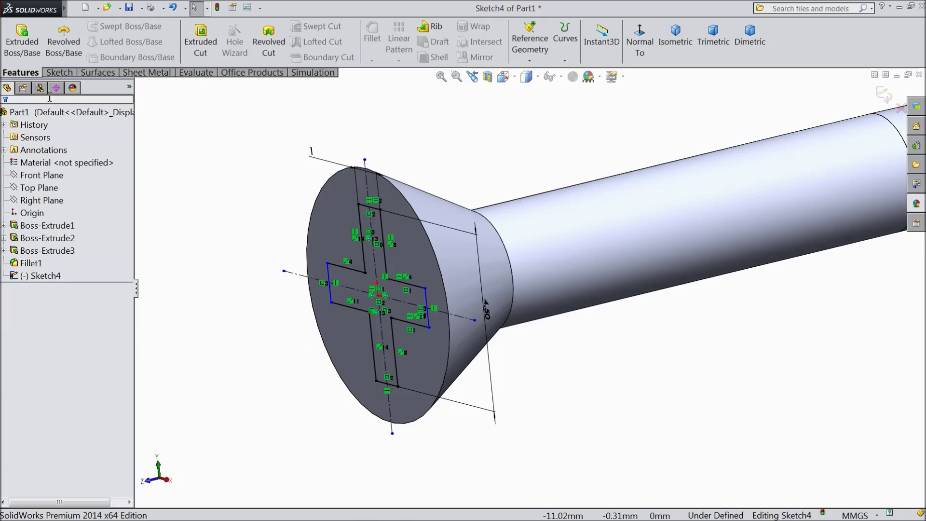
click(201, 41)
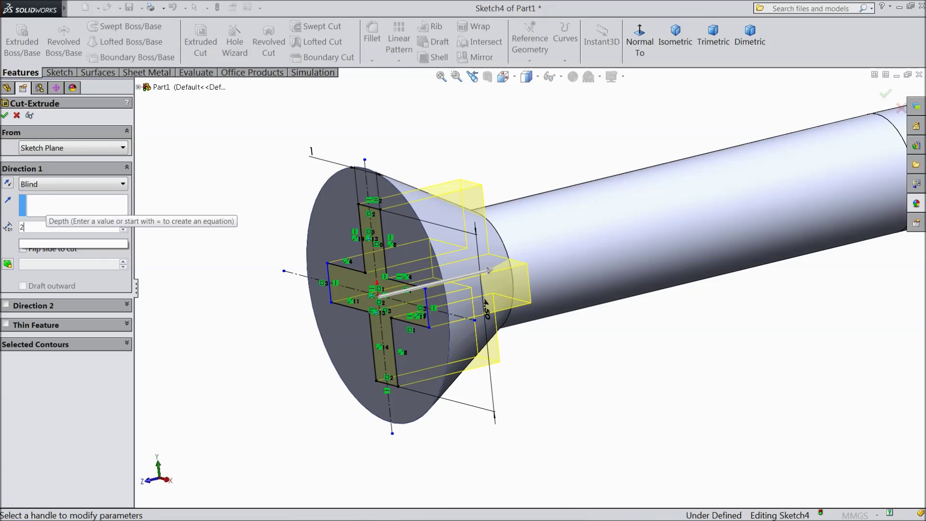
text(2)
key(Return)
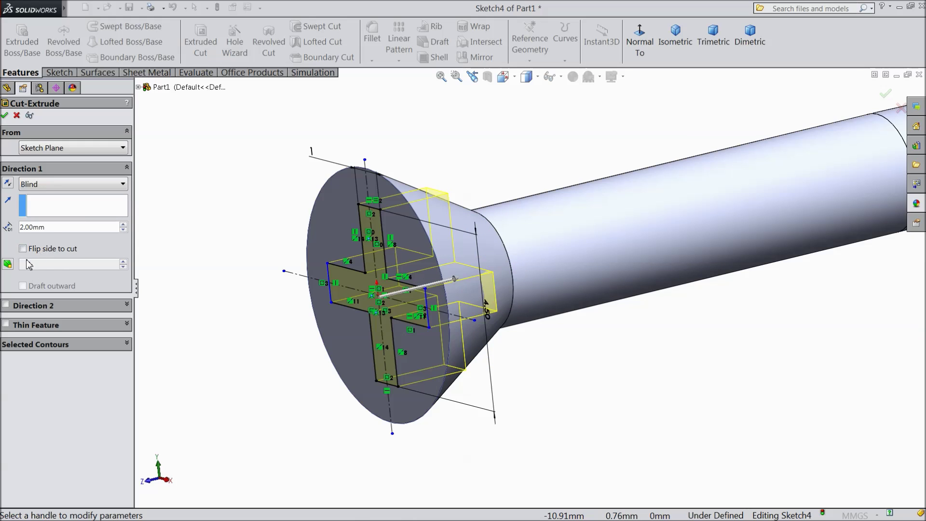
click(7, 264)
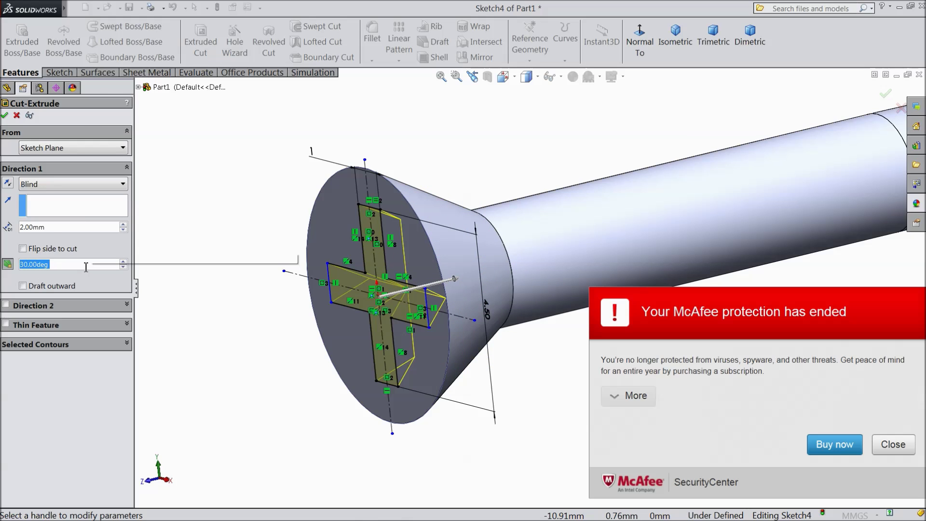
text(10)
key(Return)
- Confirm the 2 mm tapered cross-recess cut and select the Front Plane
click(898, 446)
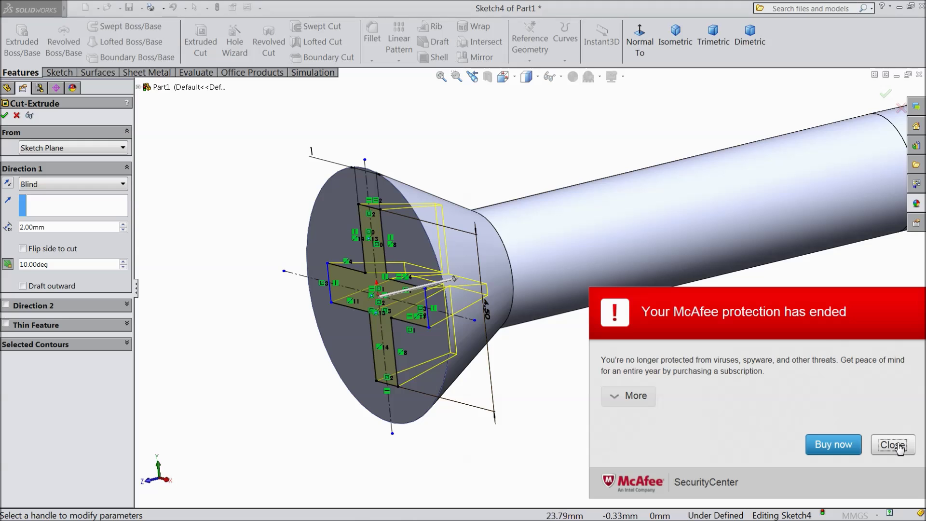
mouse_move(709, 371)
middle_down()
mouse_move(599, 362)
mouse_move(600, 267)
mouse_move(634, 452)
mouse_move(646, 405)
mouse_move(558, 383)
middle_up()
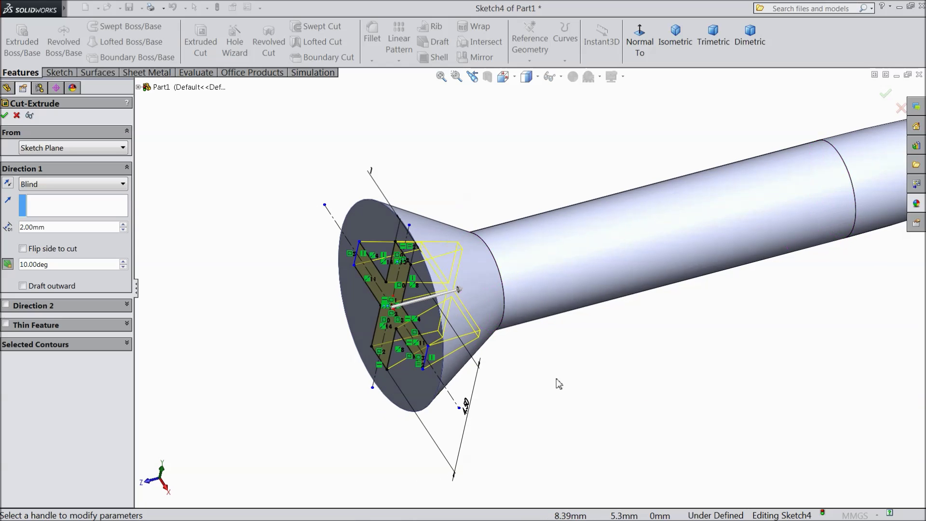
scroll(558, 383, down, 2)
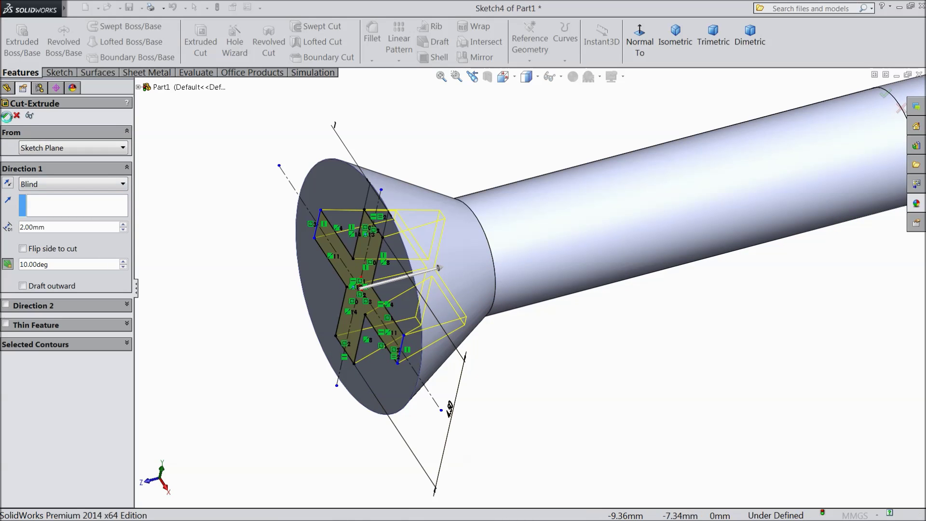
click(4, 116)
middle_drag(297, 311, 319, 312)
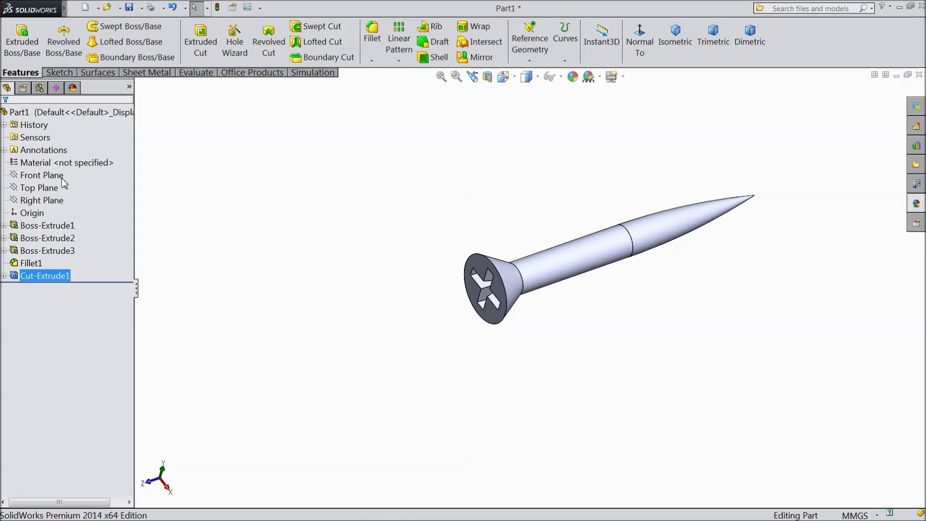
click(42, 175)
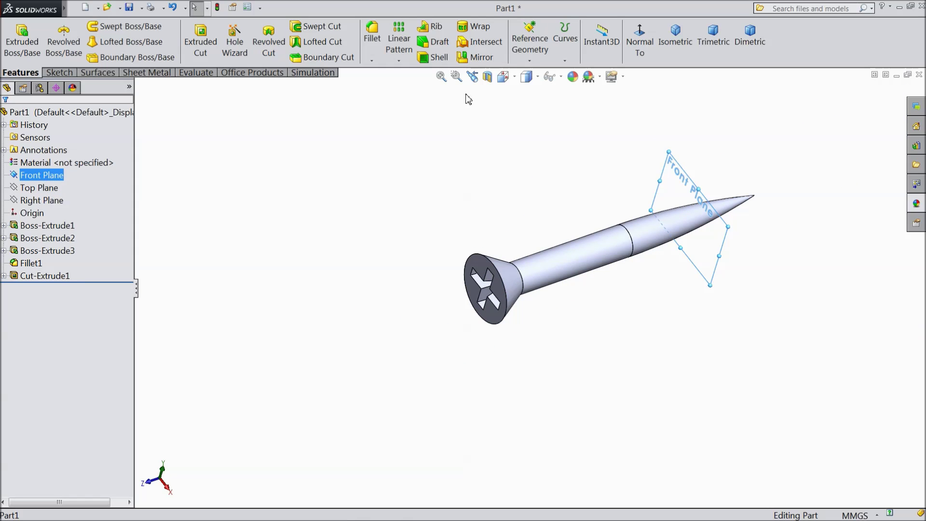
- Create reference Plane1 offset 17 mm from the Front Plane
click(530, 60)
click(538, 76)
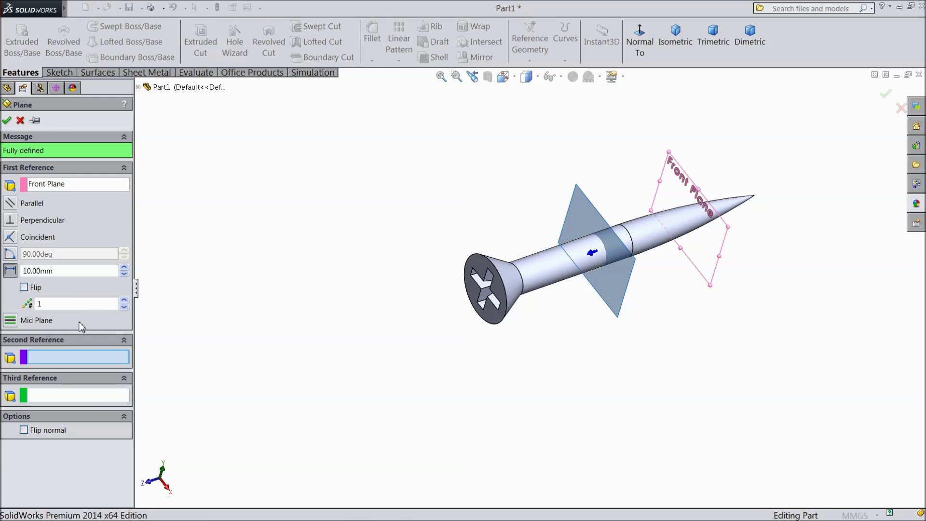
drag(59, 272, 13, 269)
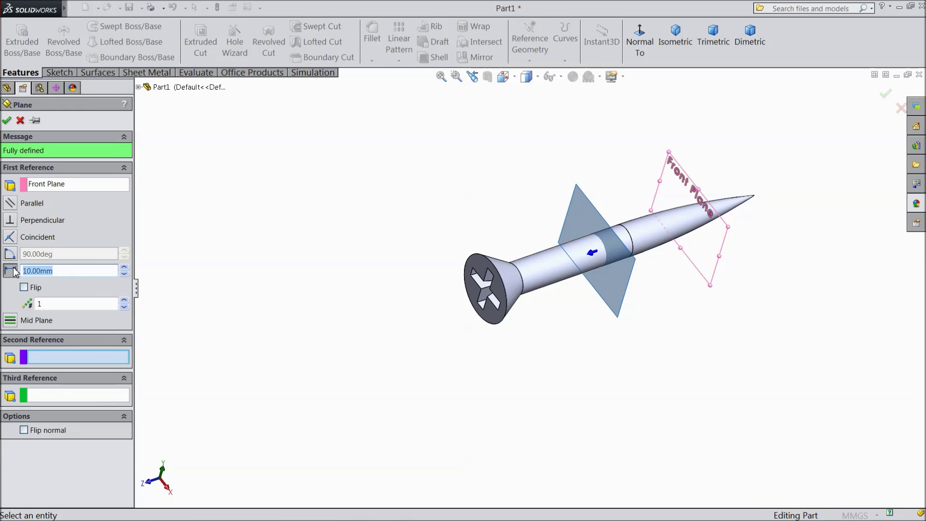
key(Return)
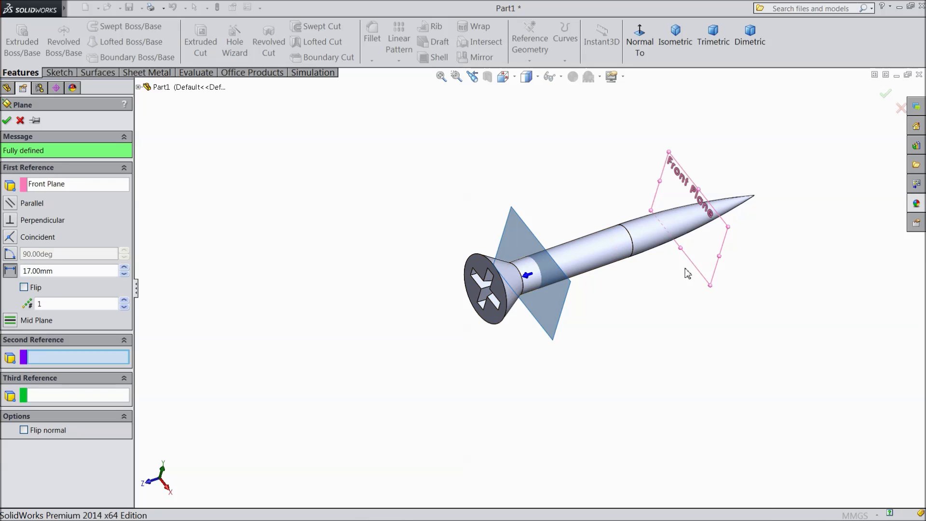
scroll(668, 269, down, 2)
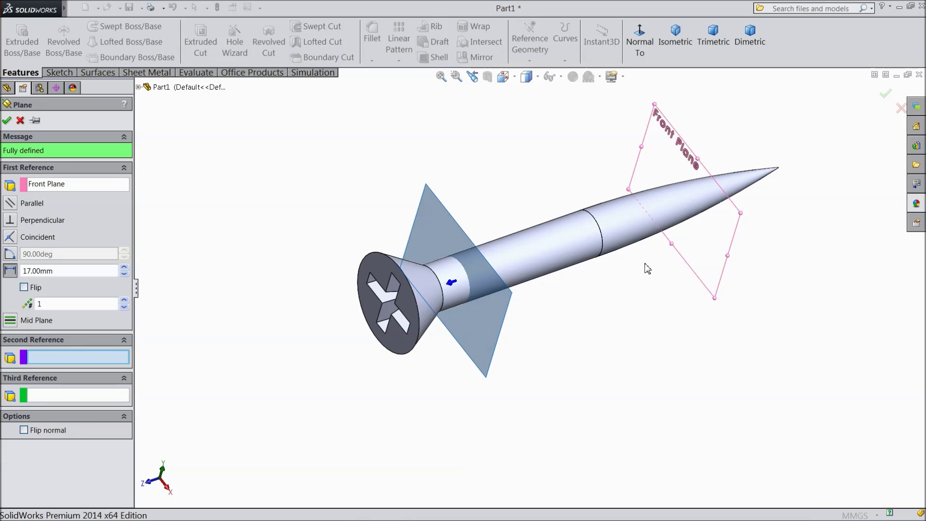
click(7, 121)
scroll(533, 265, down, 2)
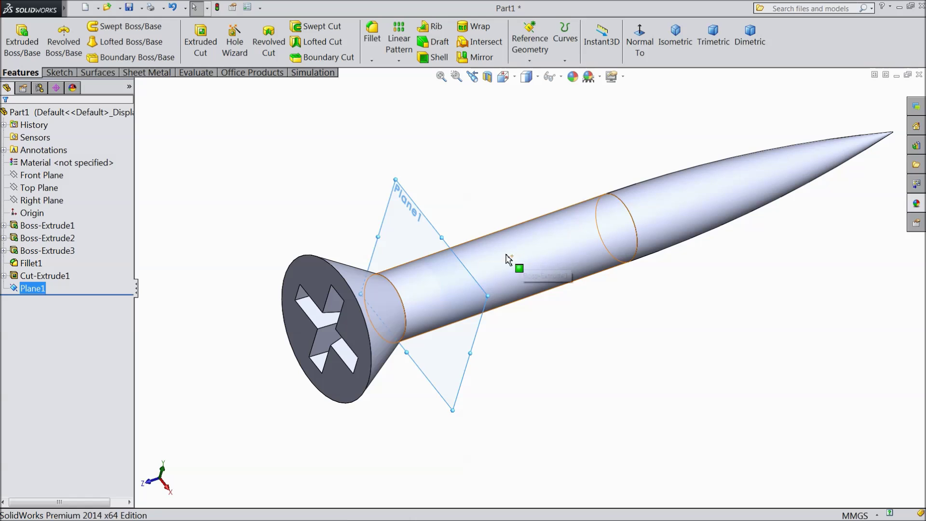
click(407, 235)
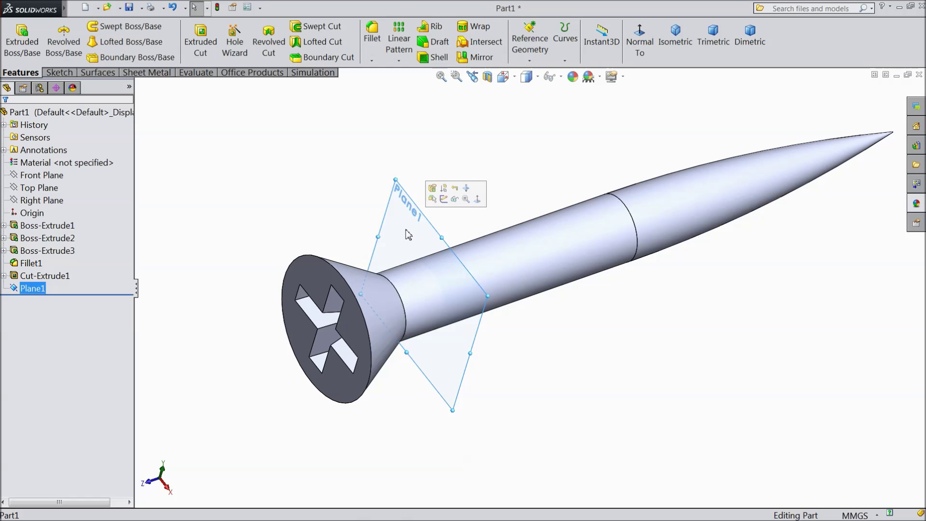
- Sketch on Plane1, converting the shank's circular edge into a 3 mm circle as Sketch5
click(444, 199)
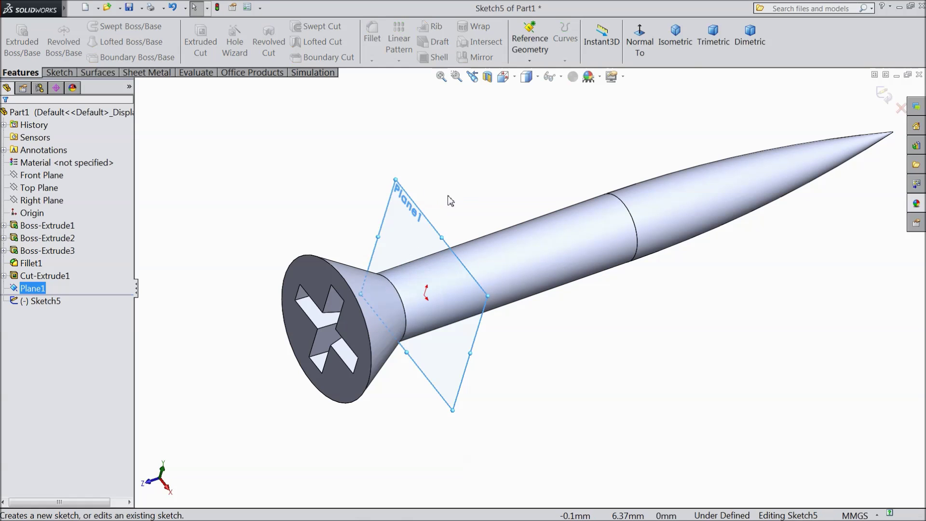
click(638, 47)
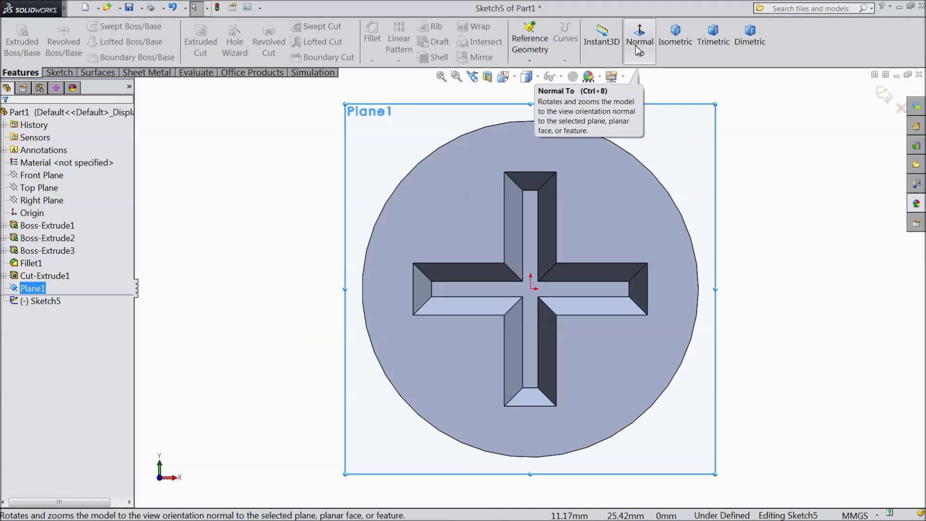
click(640, 47)
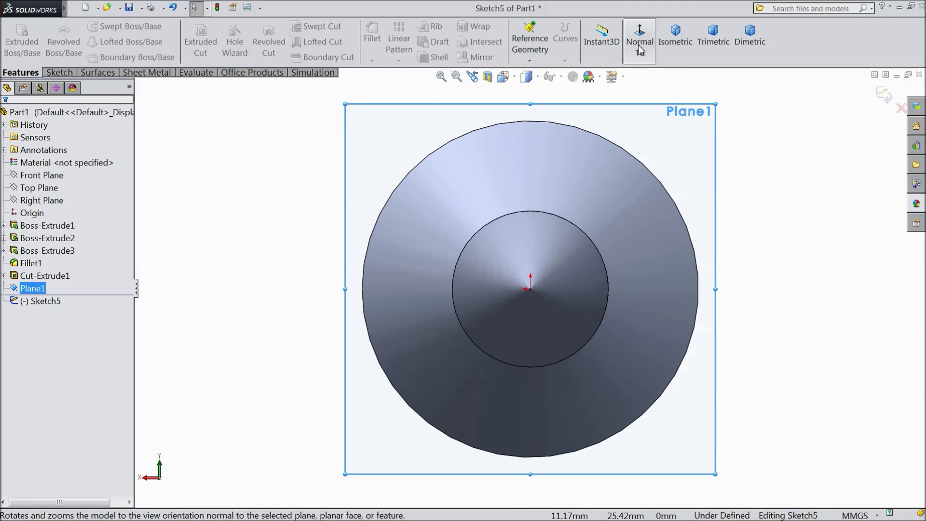
click(581, 233)
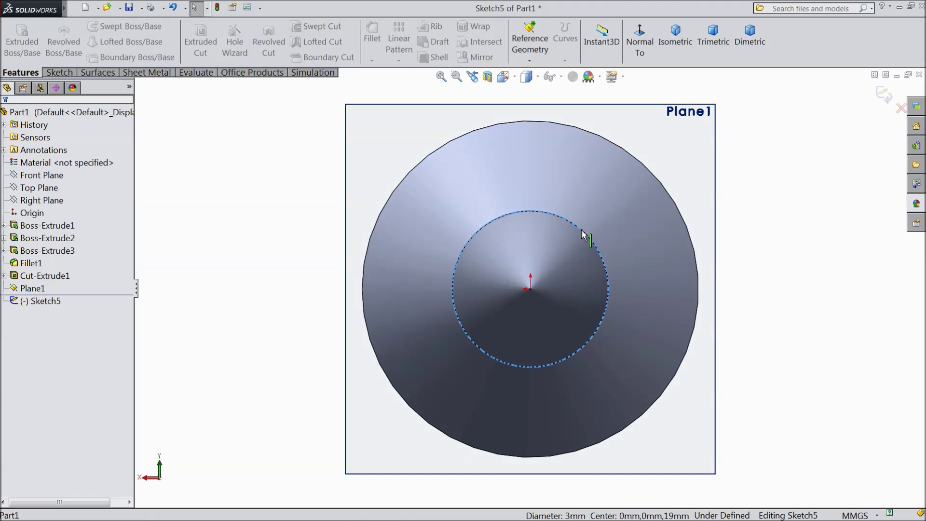
click(58, 72)
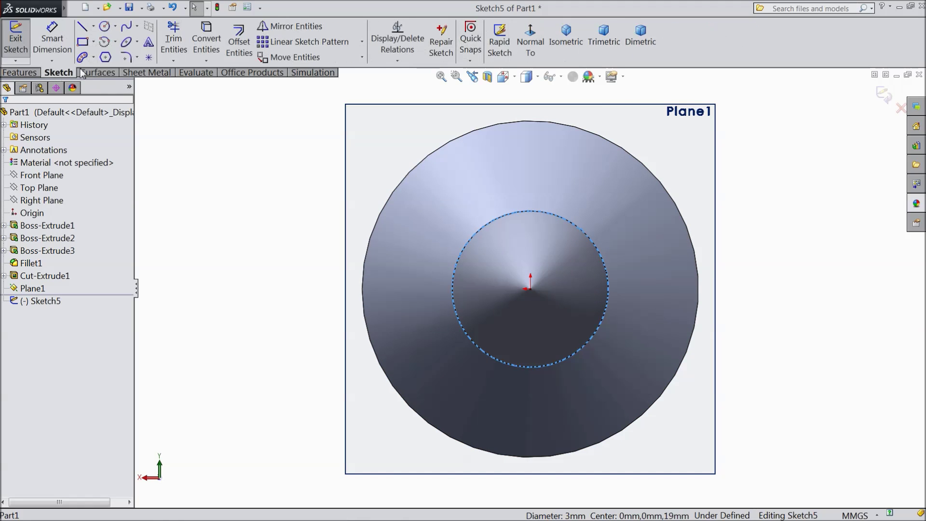
click(205, 45)
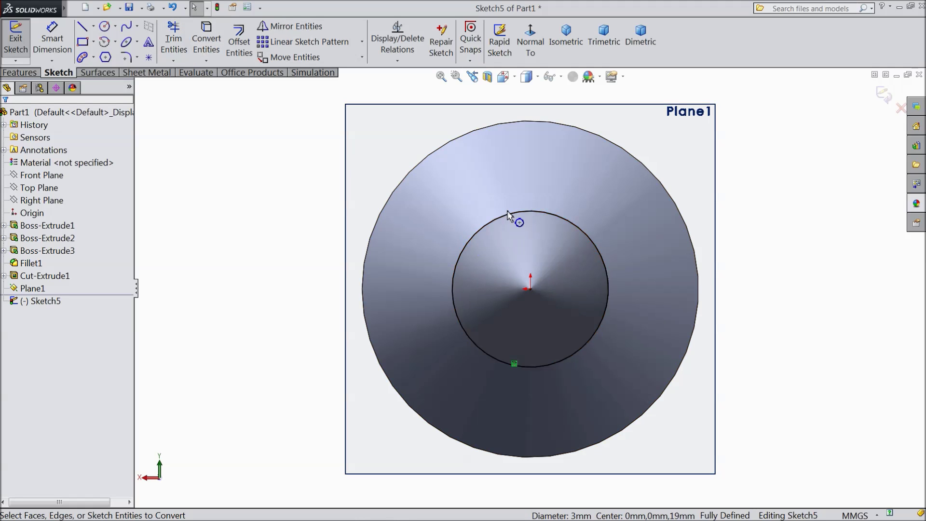
key(z)
key(z)
middle_drag(375, 250, 436, 238)
scroll(437, 237, down, 5)
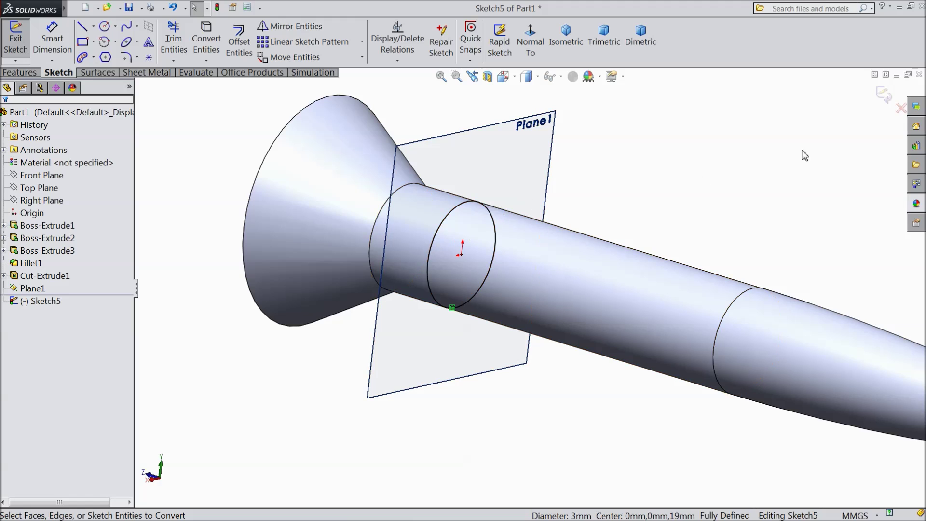
click(884, 93)
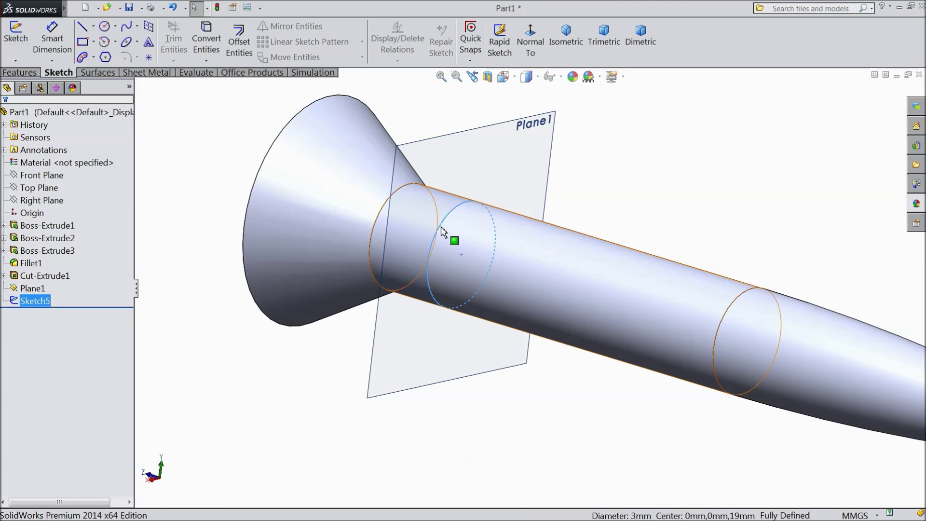
click(30, 75)
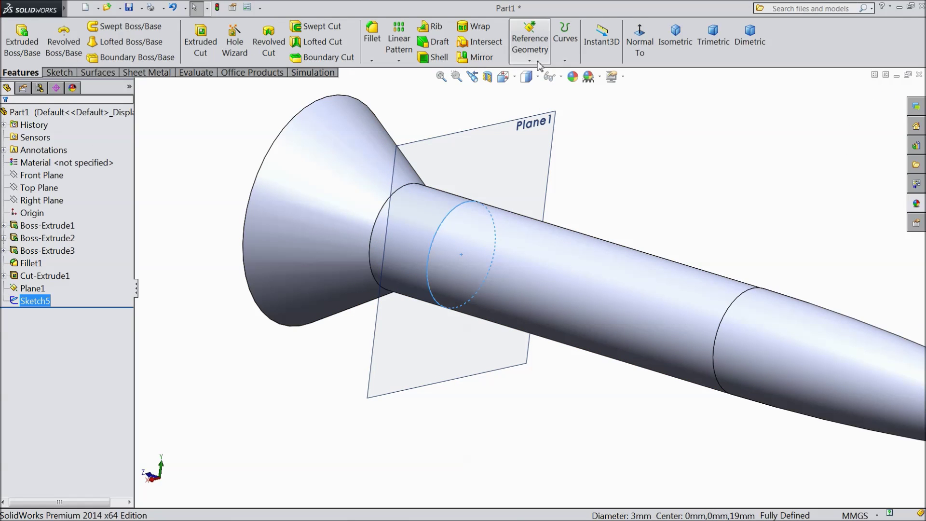
- Create a helix on Sketch5 with 2 mm pitch and 10 revolutions, reversed toward the tip
click(564, 54)
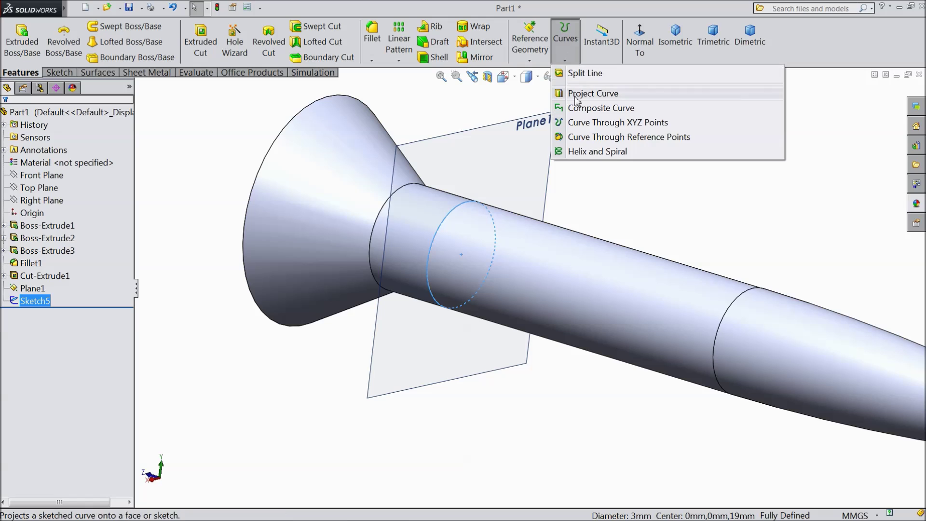
click(598, 153)
scroll(568, 184, up, 5)
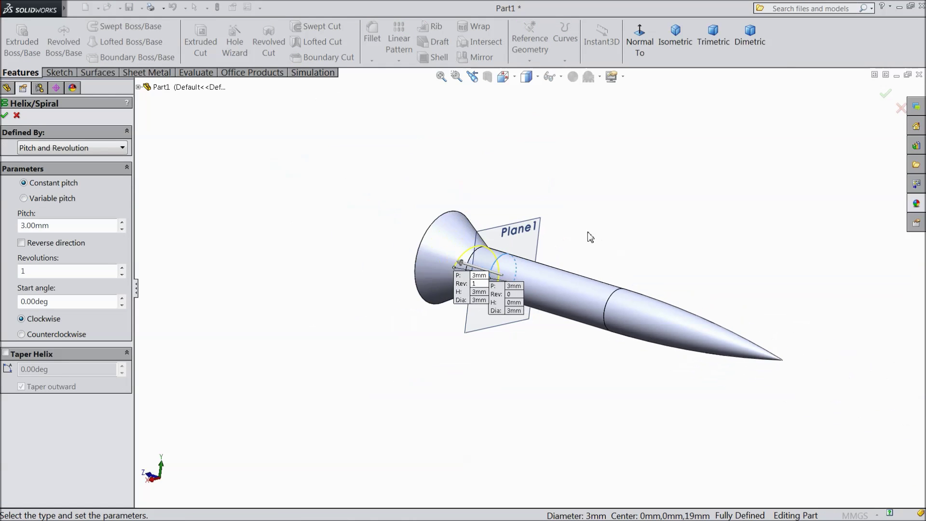
scroll(655, 326, down, 3)
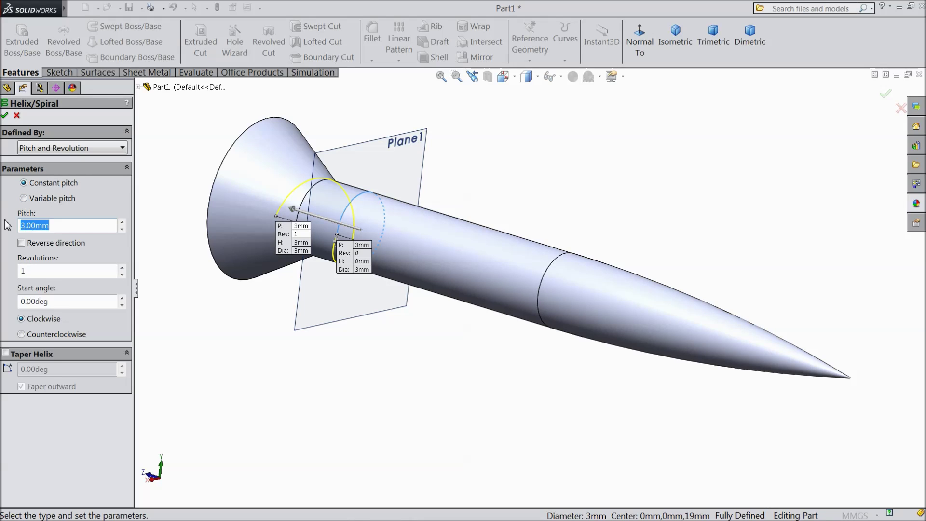
click(34, 272)
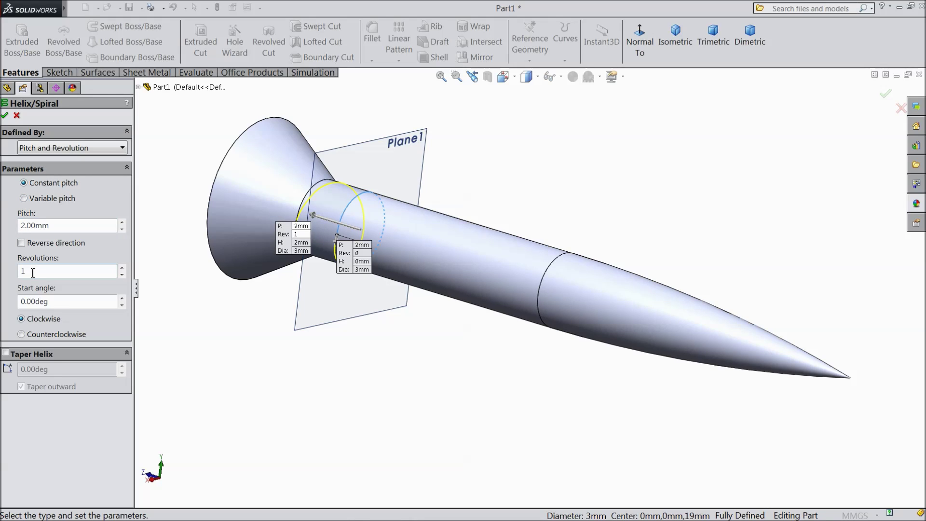
key(Return)
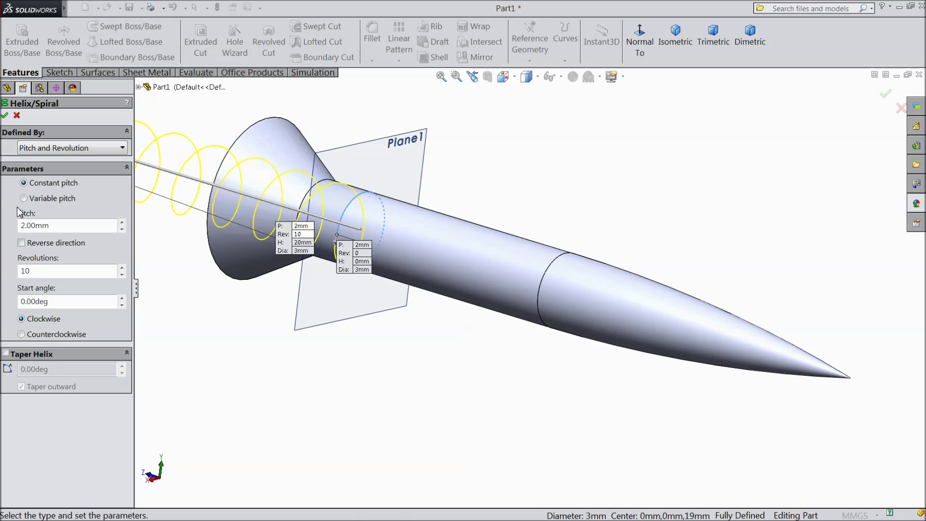
click(22, 243)
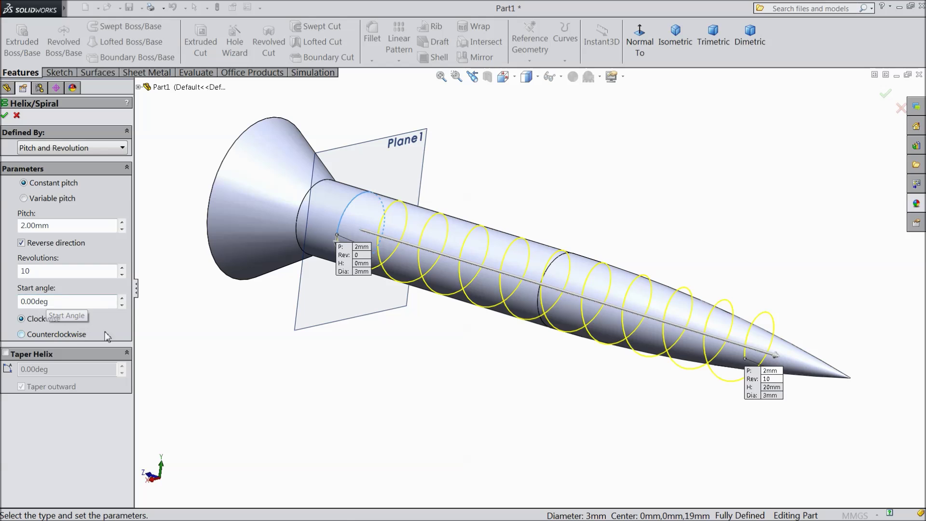
middle_drag(598, 303, 631, 242)
scroll(546, 288, down, 2)
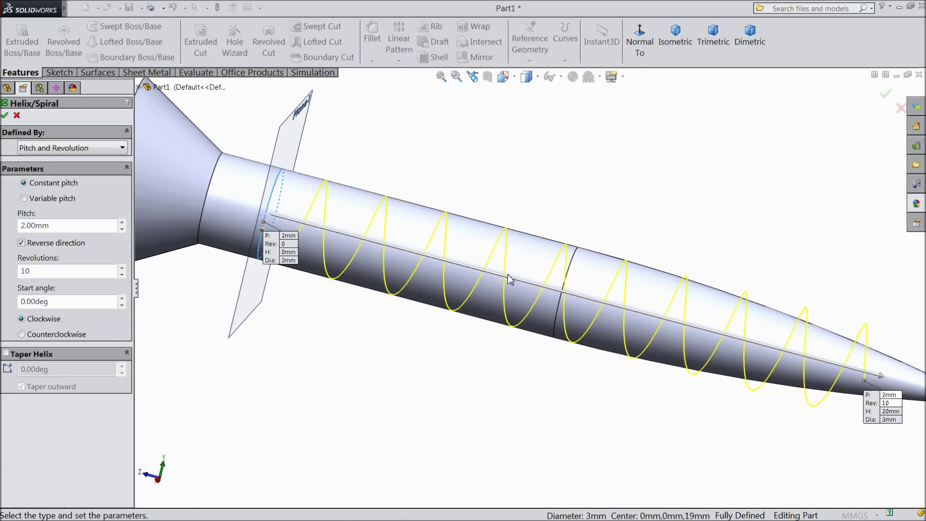
- Switch the helix to variable pitch and set region 2 to 6 revolutions
click(23, 199)
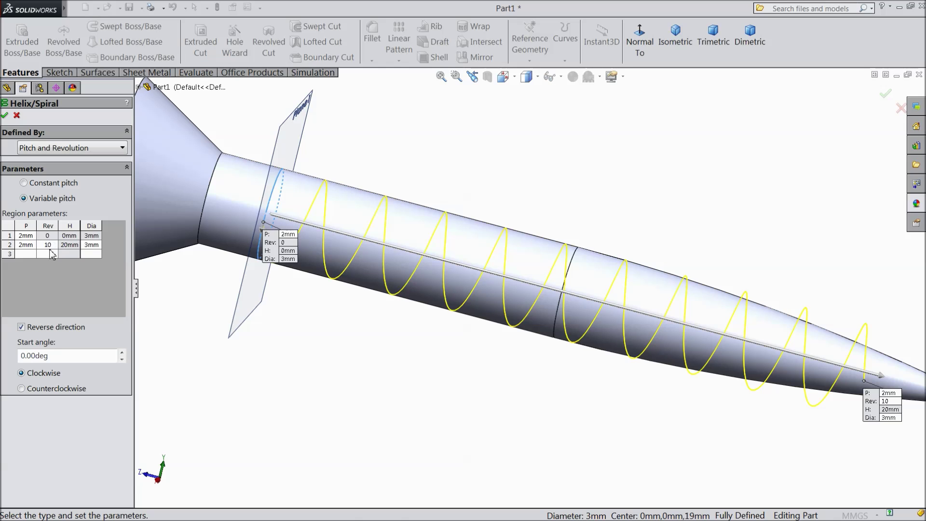
double_click(48, 247)
text(6)
key(Return)
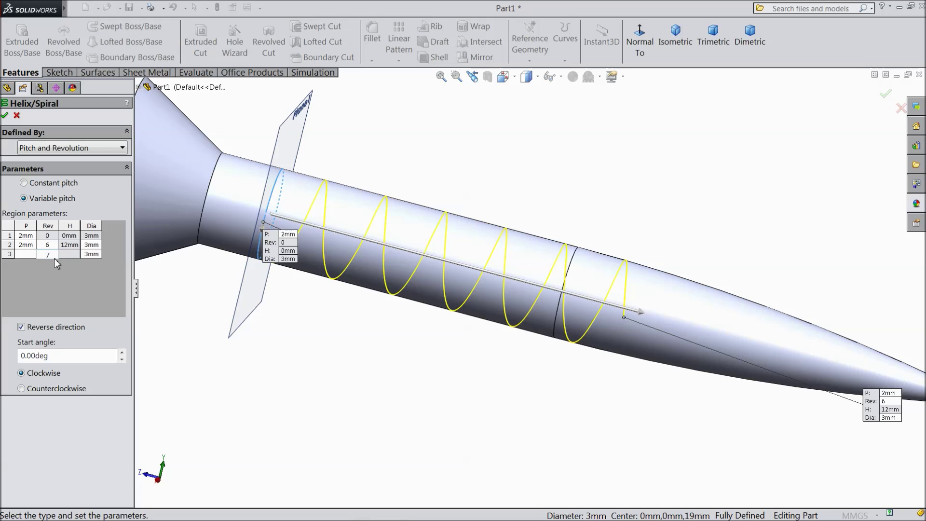
- Set region 3 to 2 mm pitch, 7 revs, 2.6 mm; region 4 to 2 mm, 8 revs, 2.4 mm
click(89, 255)
text(2.6mm)
key(Return)
click(25, 255)
text(2mm)
key(Return)
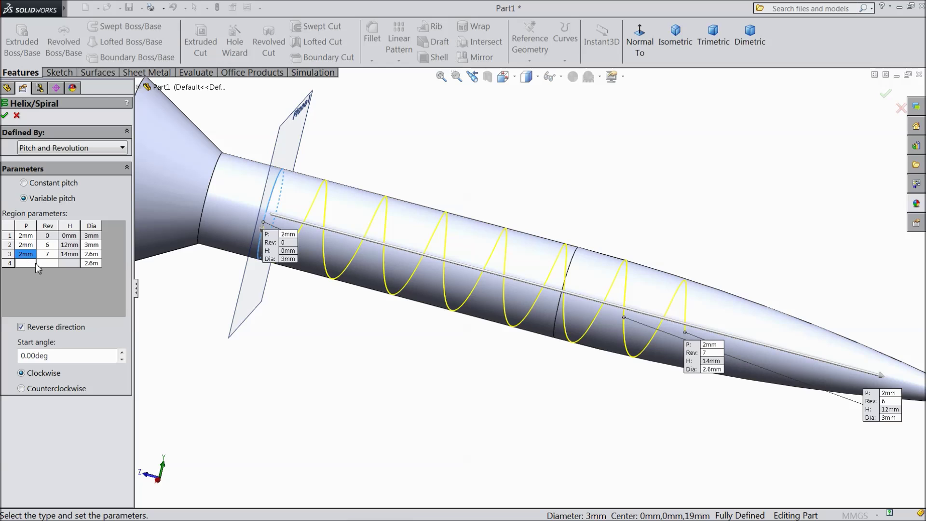
text(2)
click(49, 263)
click(89, 264)
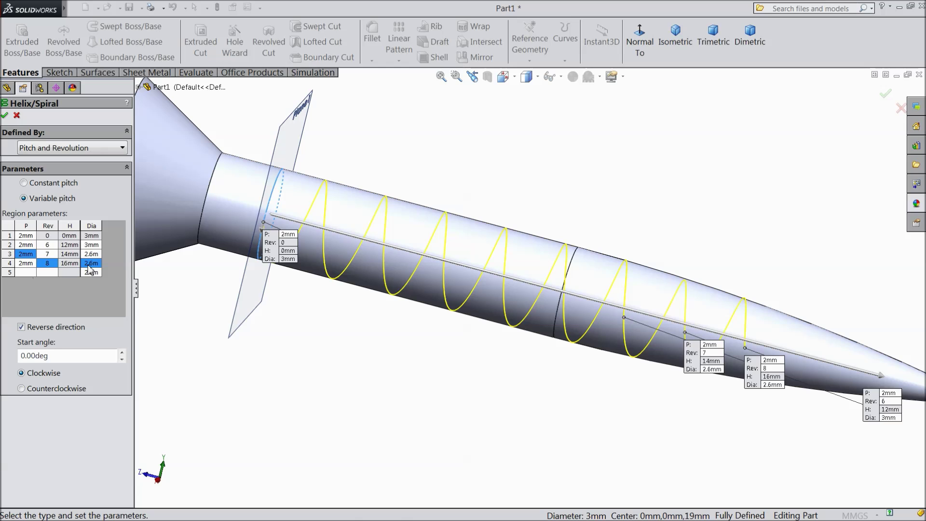
click(91, 266)
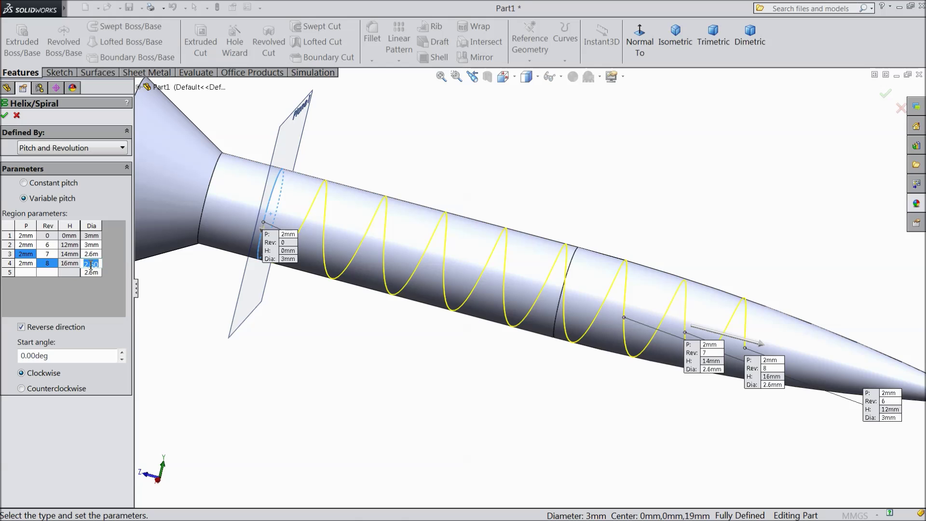
text(2.4)
- Set helix regions 5 and 6 to 2 mm pitch, 9 and 10 revs, diameters 2 mm and 1 mm
click(25, 272)
text(2)
click(48, 272)
click(88, 272)
click(89, 274)
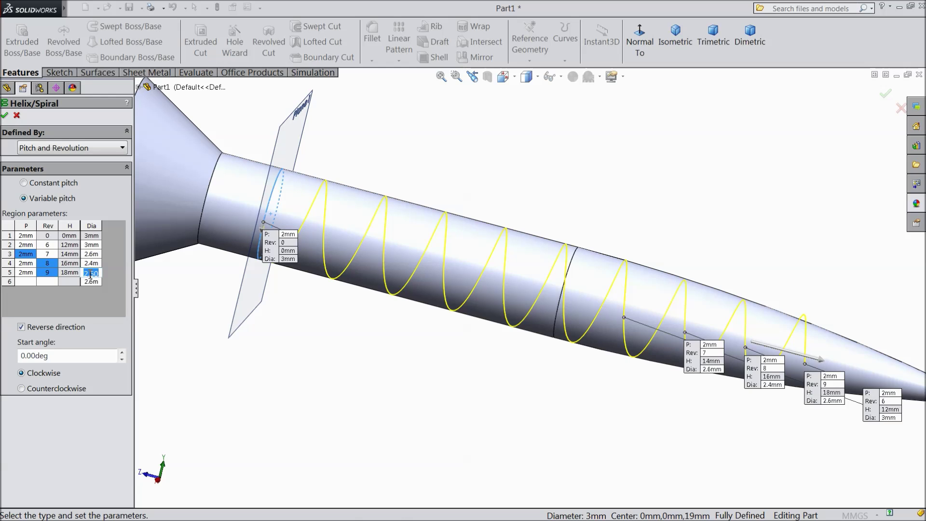
text(2)
click(23, 282)
text(2)
text(10)
click(92, 283)
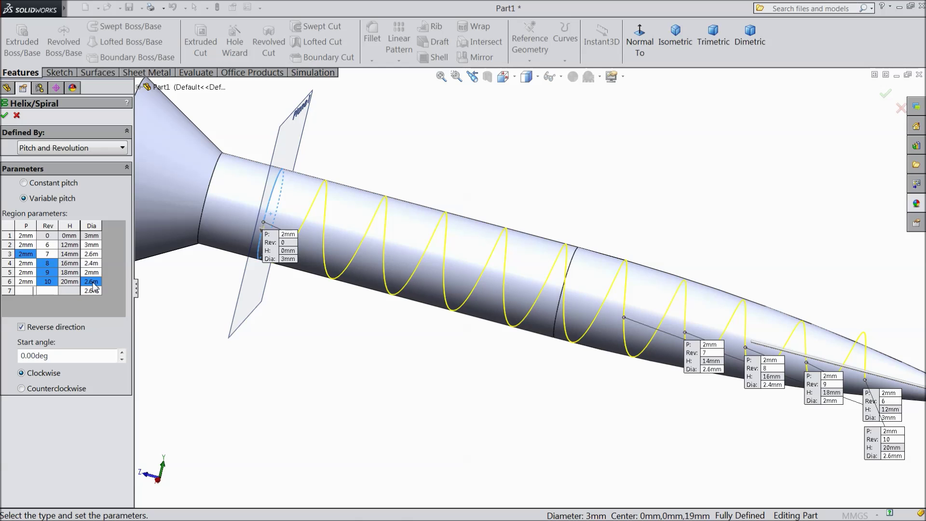
click(92, 284)
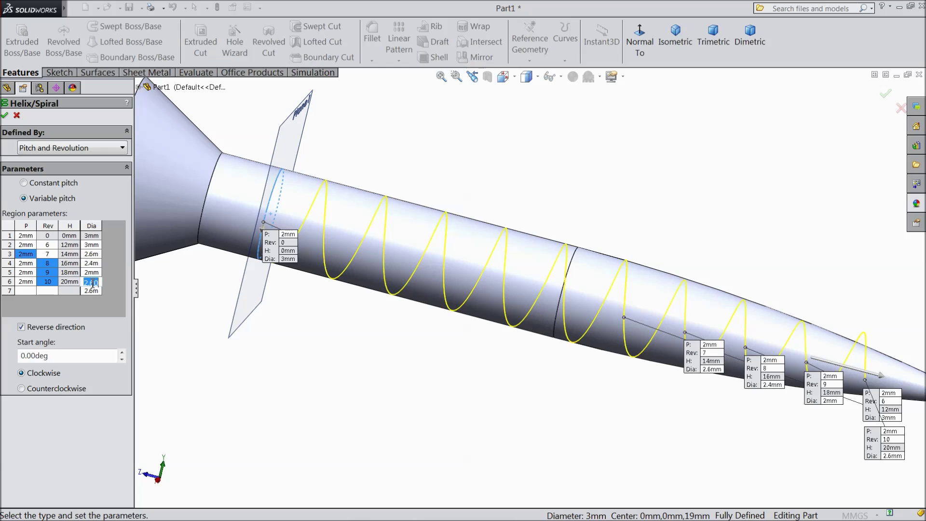
text(1)
- Set region 7 to 2 mm pitch, 11 revolutions and 1 mm diameter, then accept Helix/Spiral1
click(27, 291)
text(2)
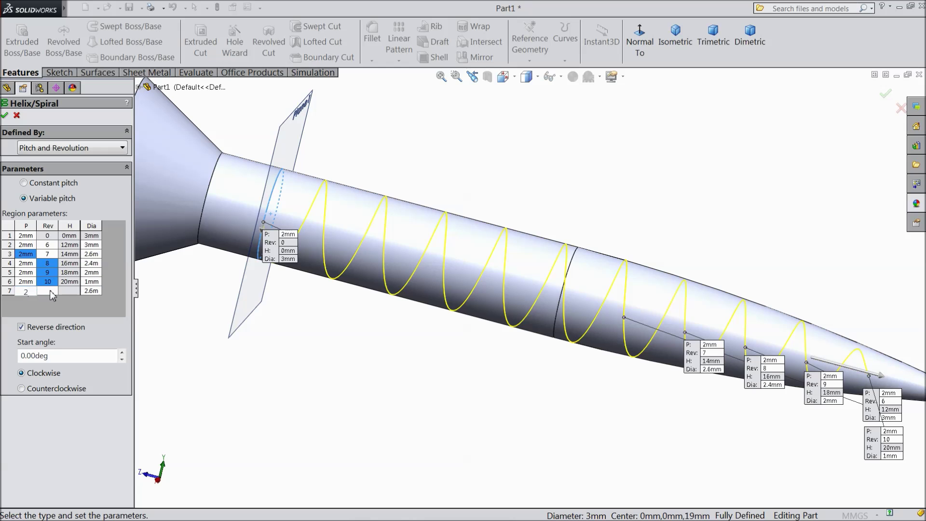
click(48, 292)
text(11)
click(91, 292)
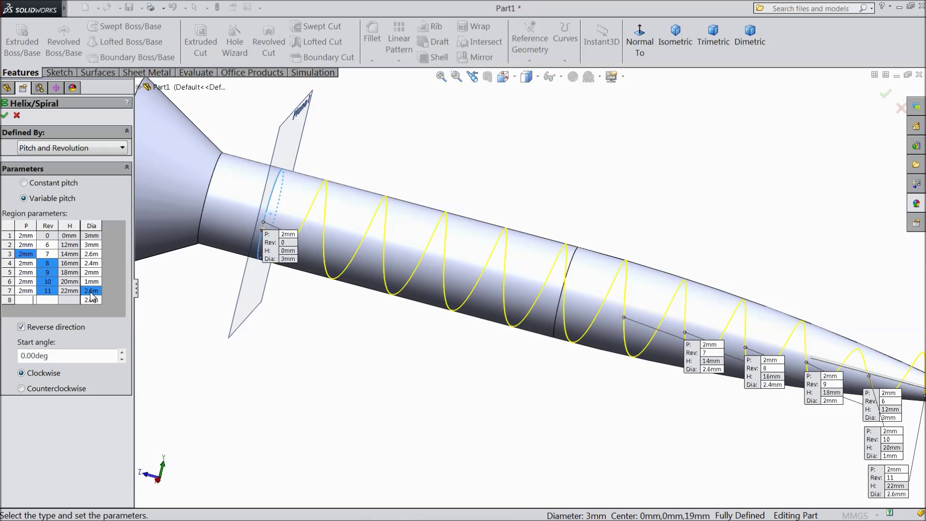
click(91, 291)
text(1)
click(92, 282)
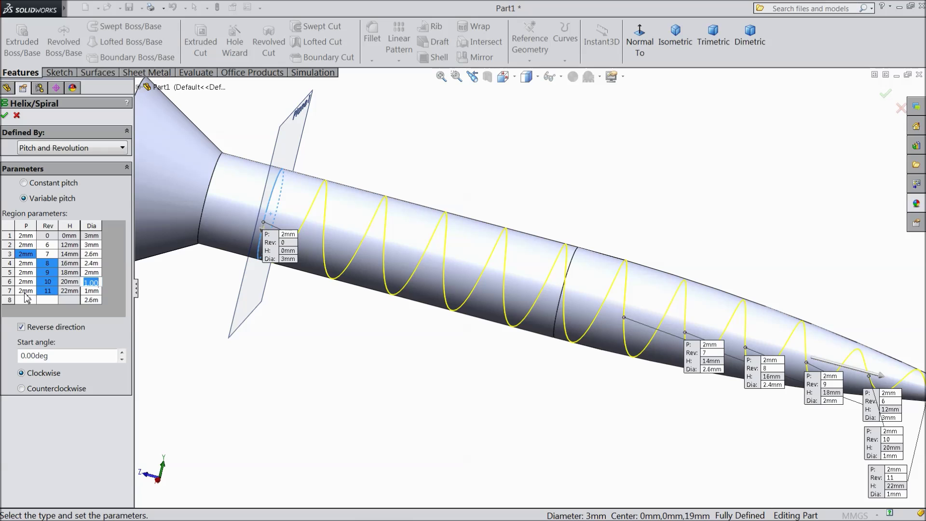
scroll(568, 340, down, 3)
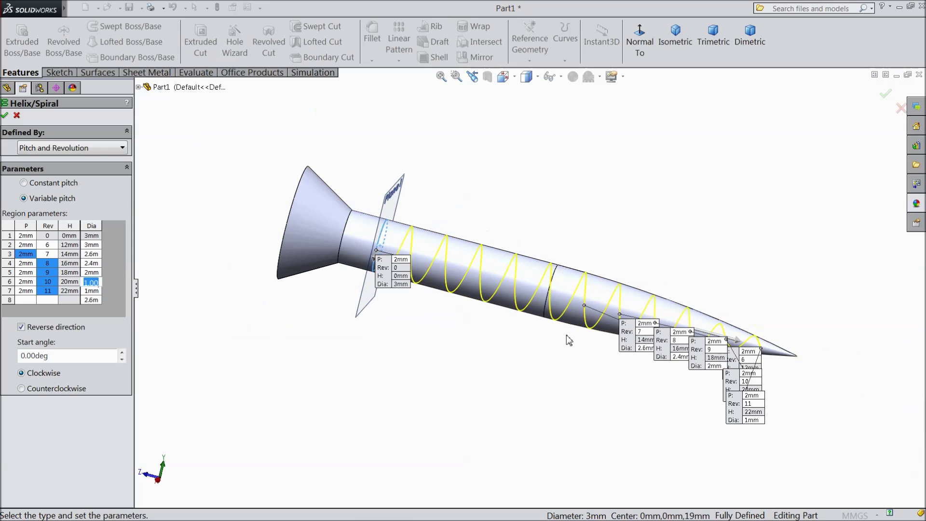
scroll(570, 340, up, 5)
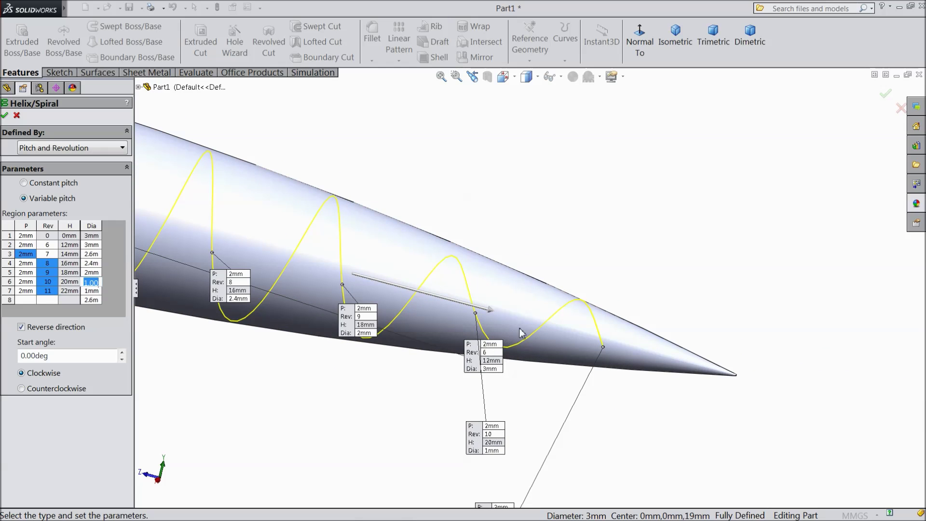
scroll(550, 335, down, 4)
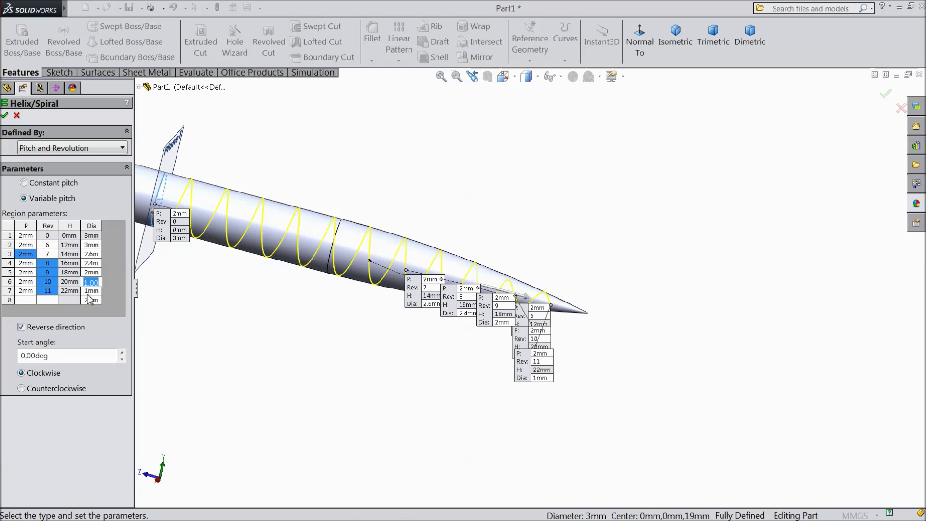
click(4, 115)
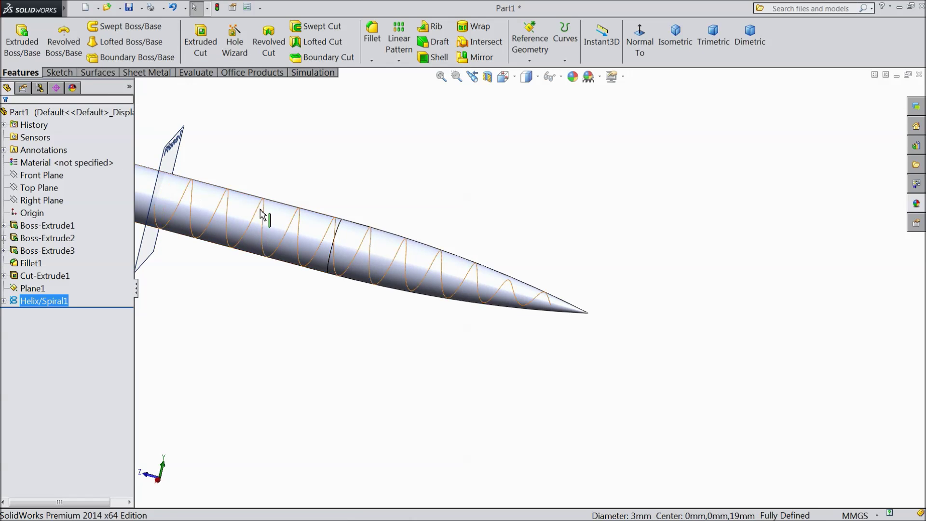
scroll(270, 215, up, 3)
- Open Sketch6 on the Top Plane, viewed face-on and zoomed to the screw tip
middle_drag(292, 215, 296, 180)
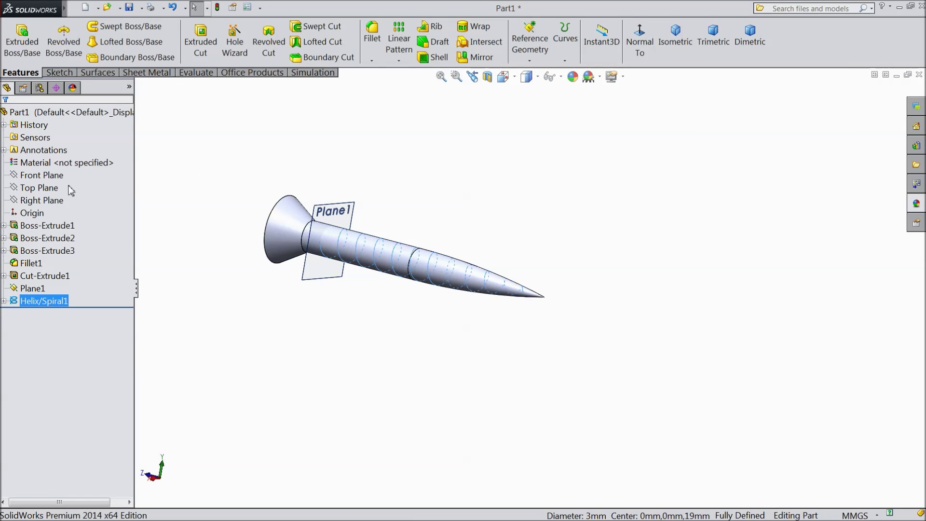
click(50, 188)
click(54, 172)
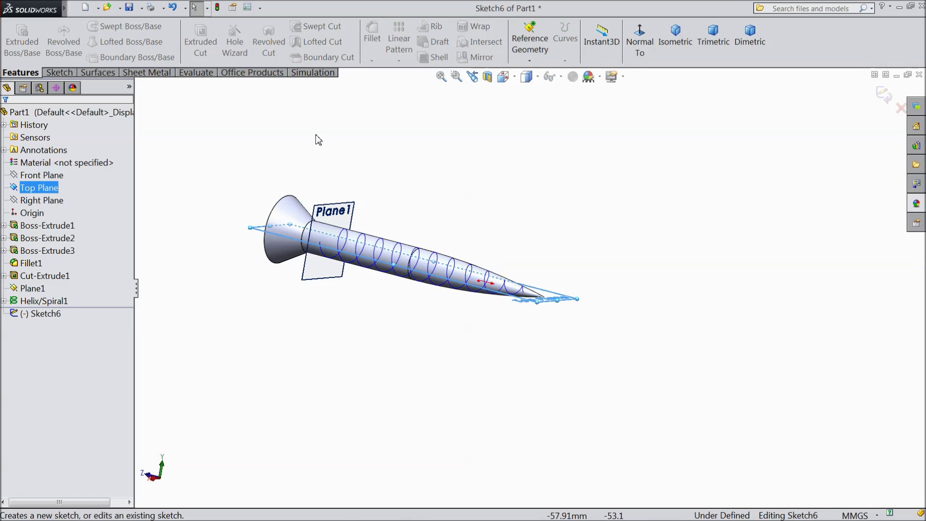
click(640, 44)
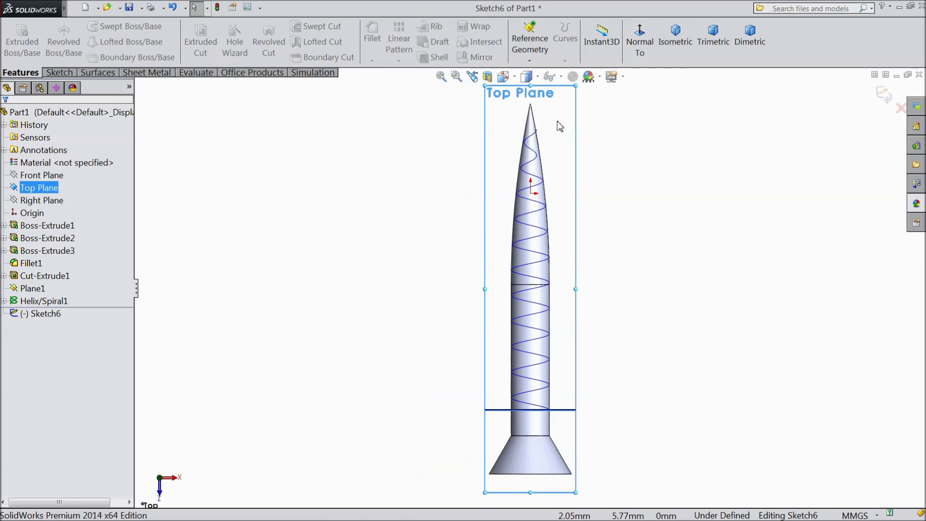
scroll(543, 122, down, 3)
scroll(506, 183, down, 2)
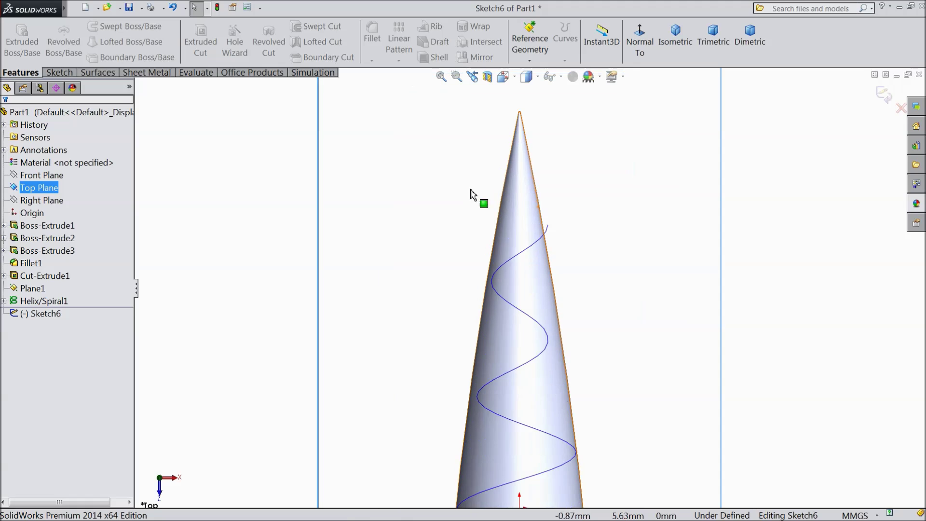
click(58, 73)
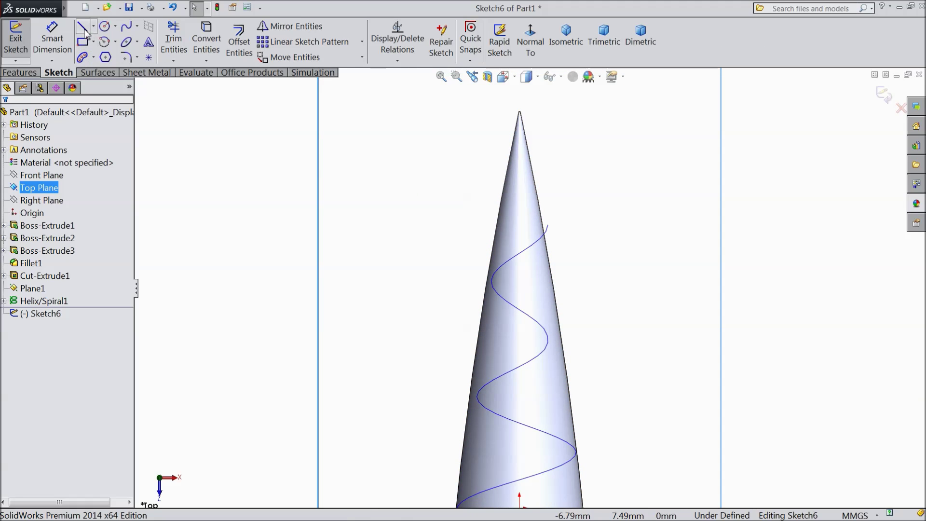
- Draw a closed three-line triangular thread profile at the helix's upper end on the cone
click(83, 30)
scroll(554, 259, down, 2)
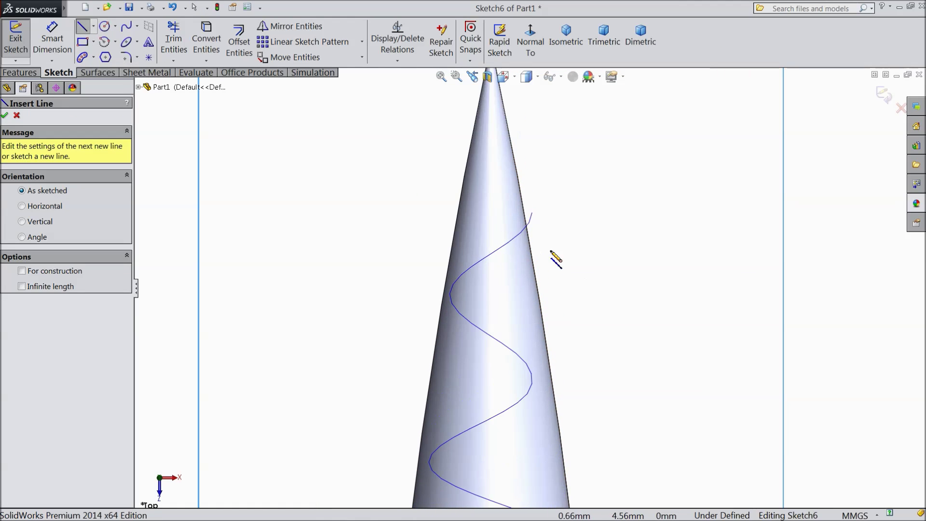
click(518, 235)
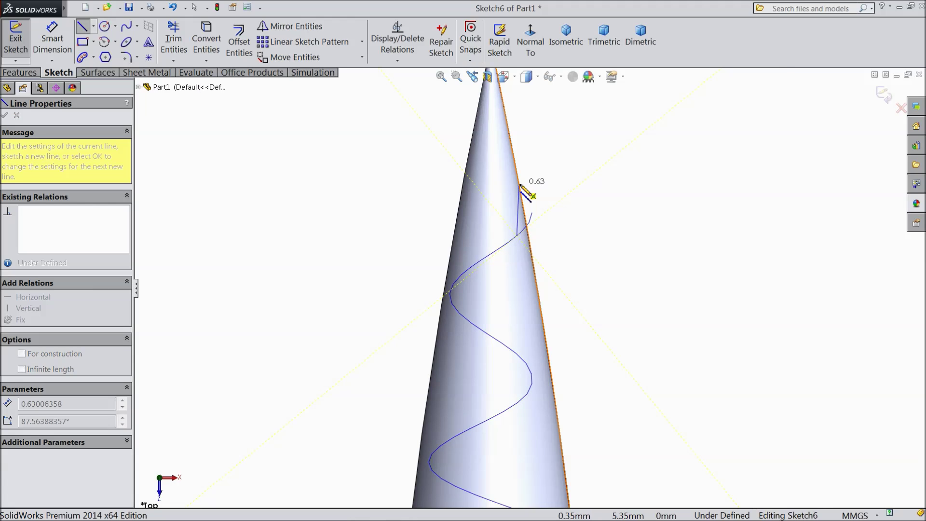
click(519, 185)
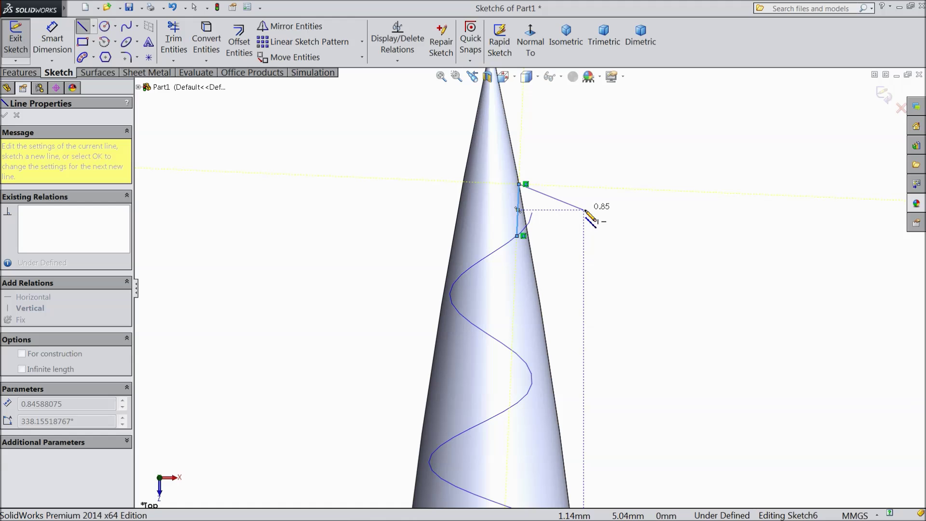
click(580, 216)
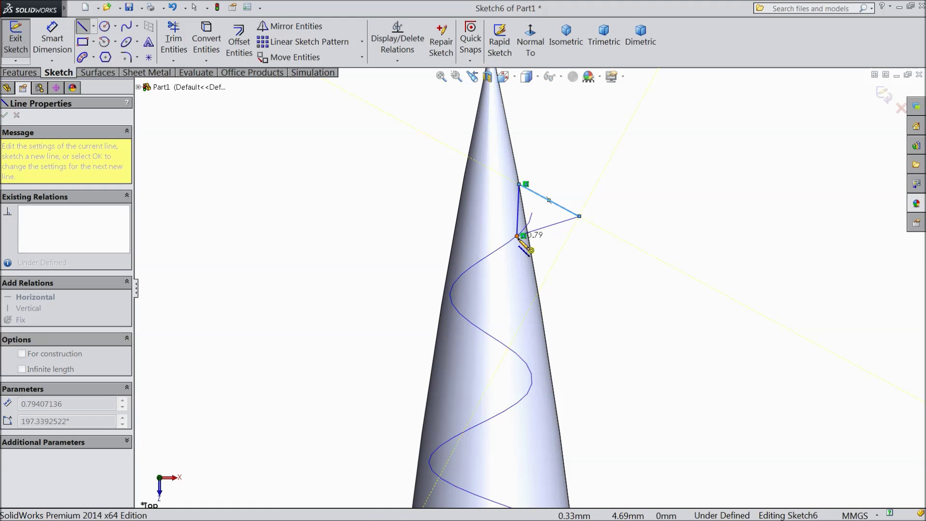
click(518, 236)
right_click(610, 186)
click(639, 144)
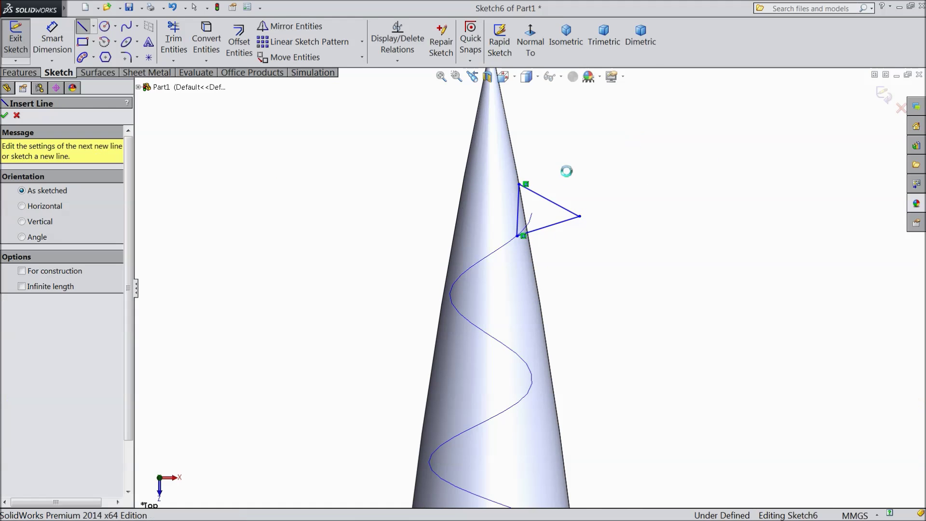
key(Escape)
click(52, 39)
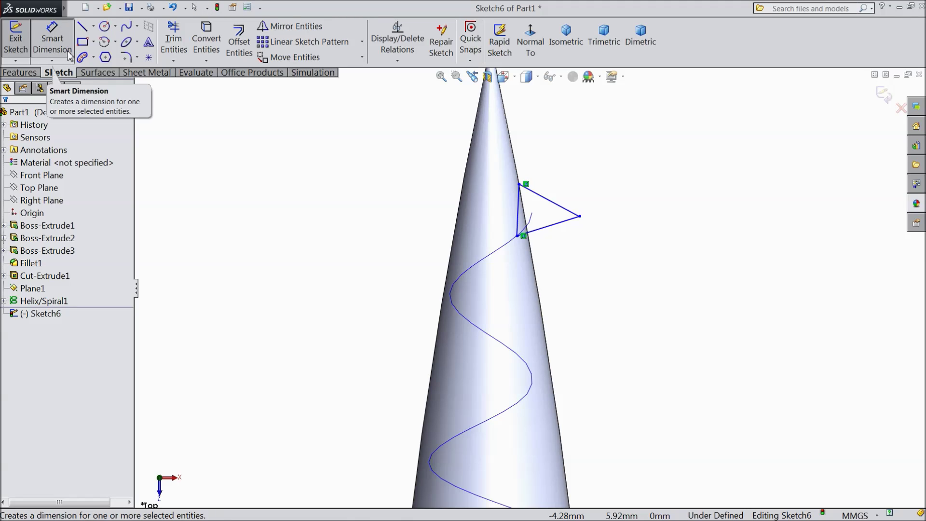
- Dimension Sketch6's cone-side vertical edge to 0.6 mm and its upper slanted edge to 0.75 mm
scroll(504, 217, down, 2)
click(533, 220)
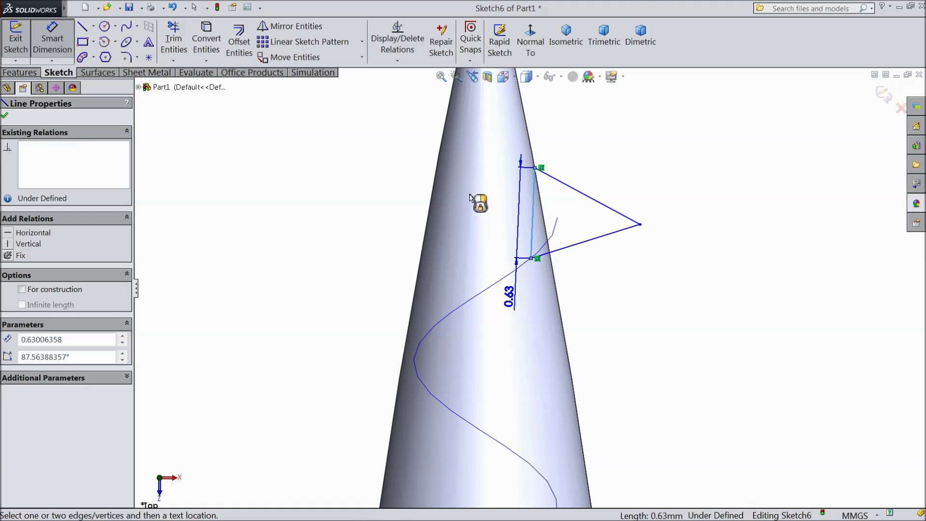
click(473, 197)
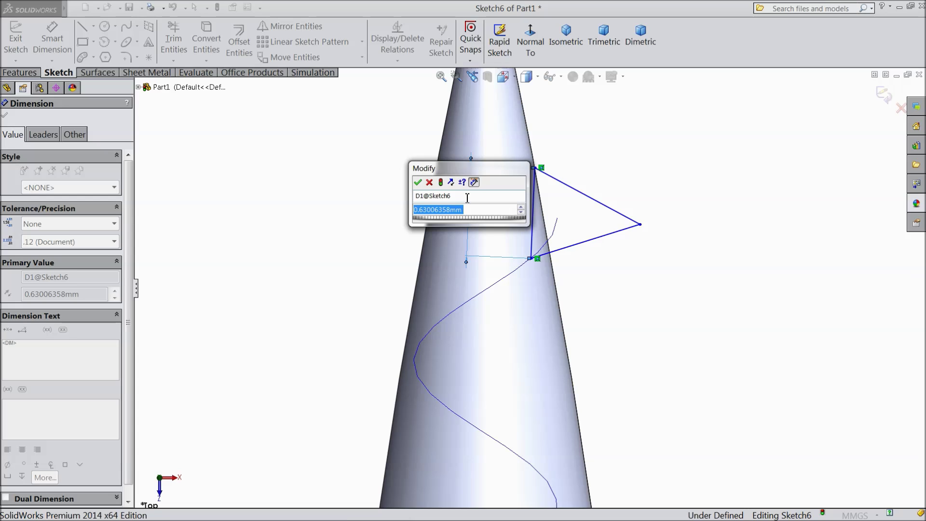
text(0.6)
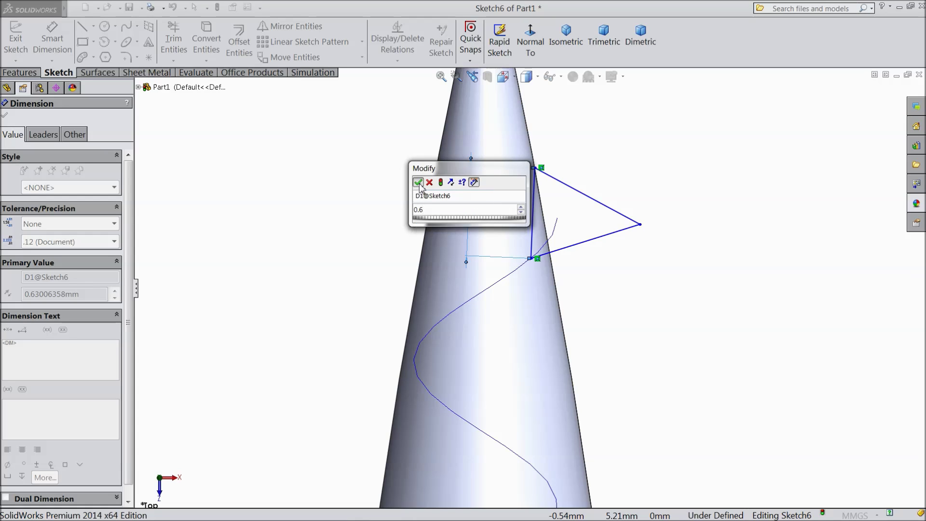
click(419, 183)
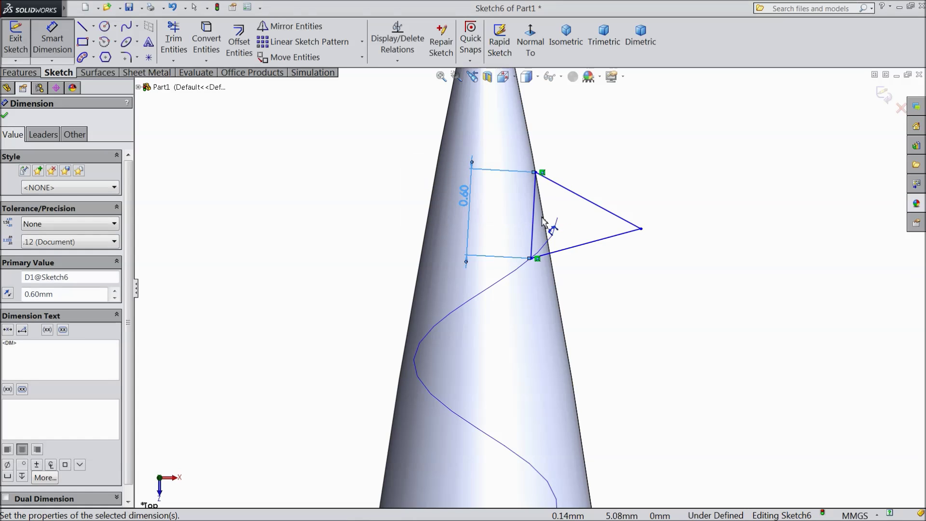
click(585, 201)
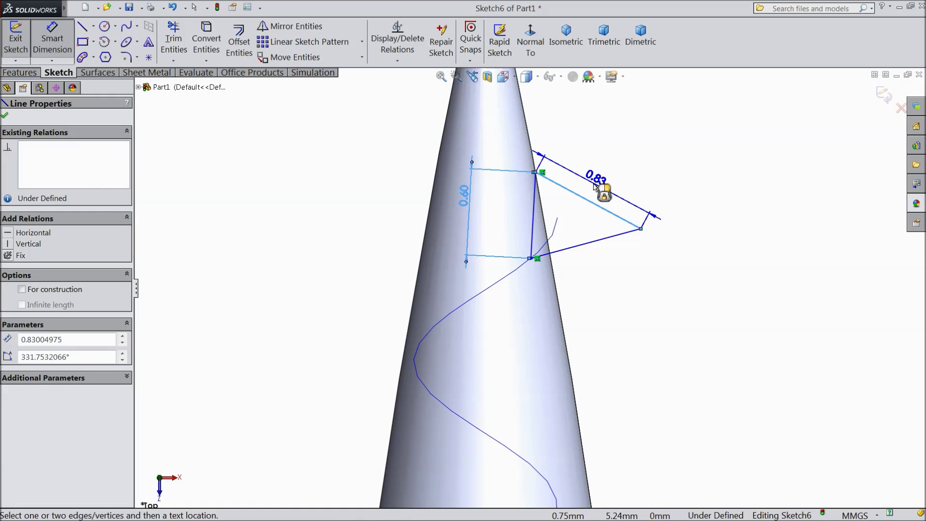
click(594, 186)
text(0.)
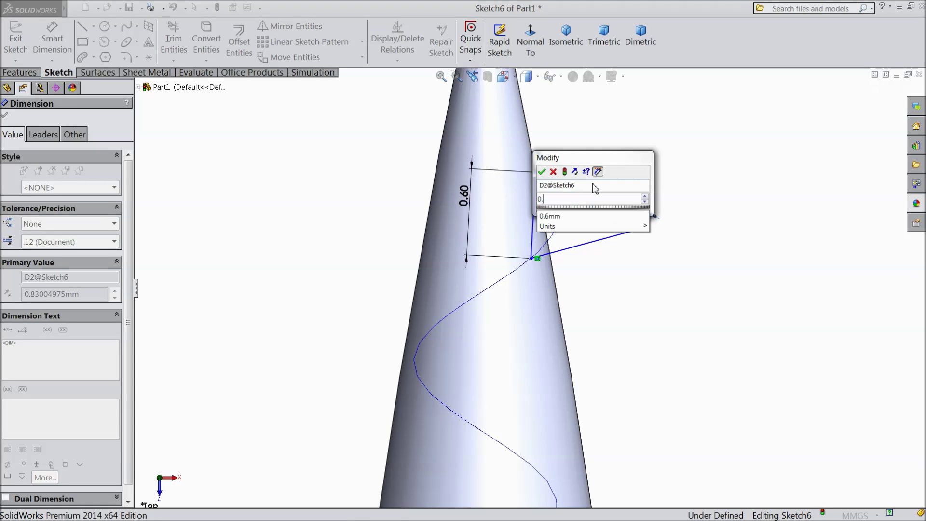
text(75)
click(541, 172)
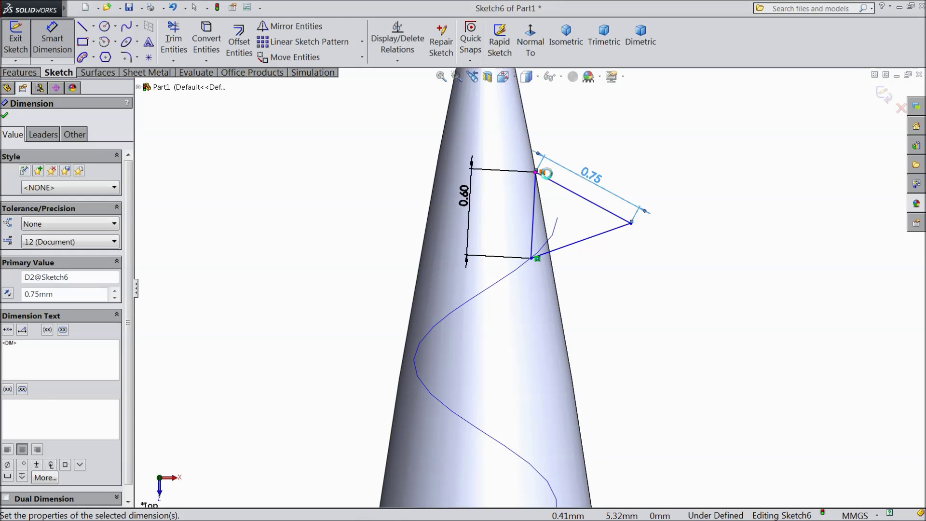
key(Escape)
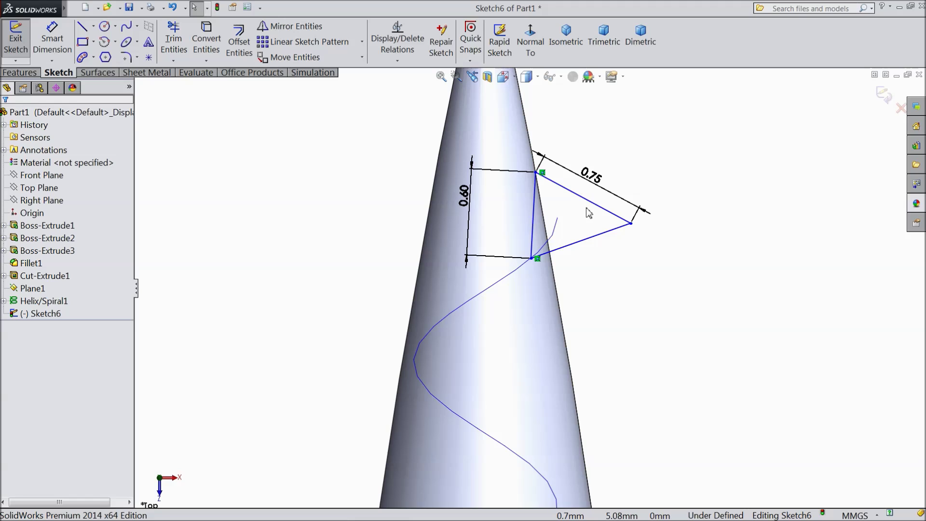
click(596, 205)
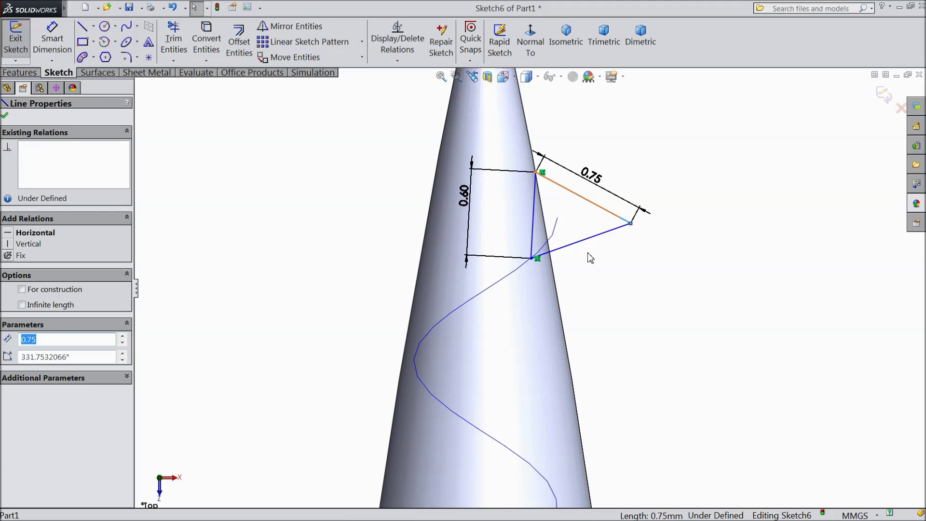
- Add an equal relation so both slanted triangle edges are 0.75 mm, then exit Sketch6
ctrl+click(587, 238)
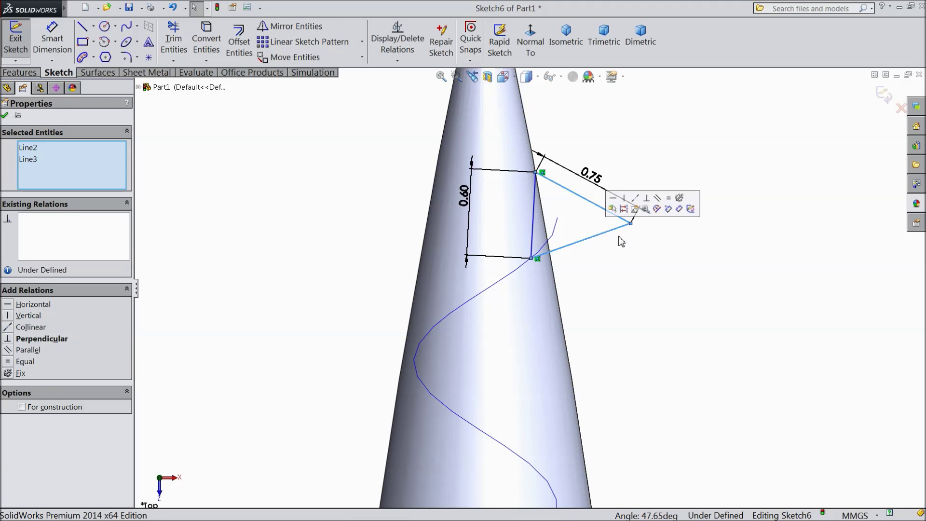
click(670, 199)
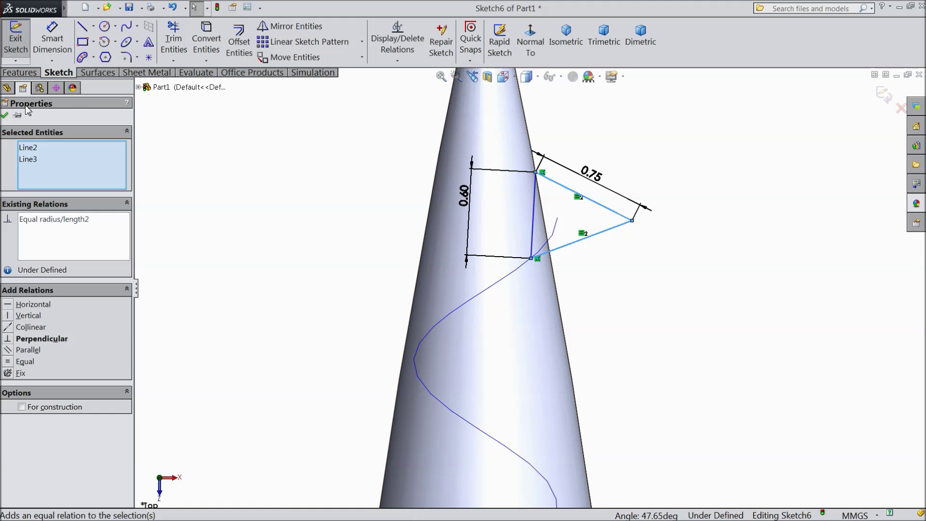
click(5, 115)
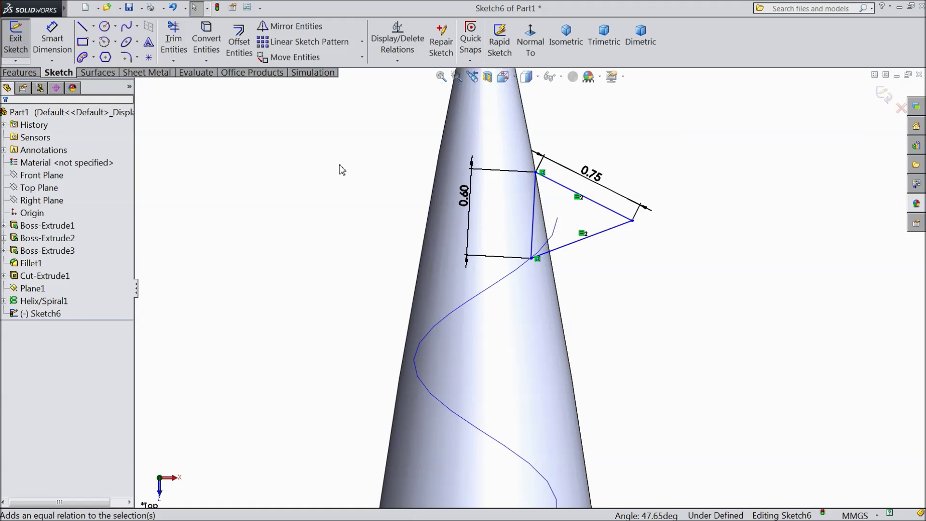
click(883, 95)
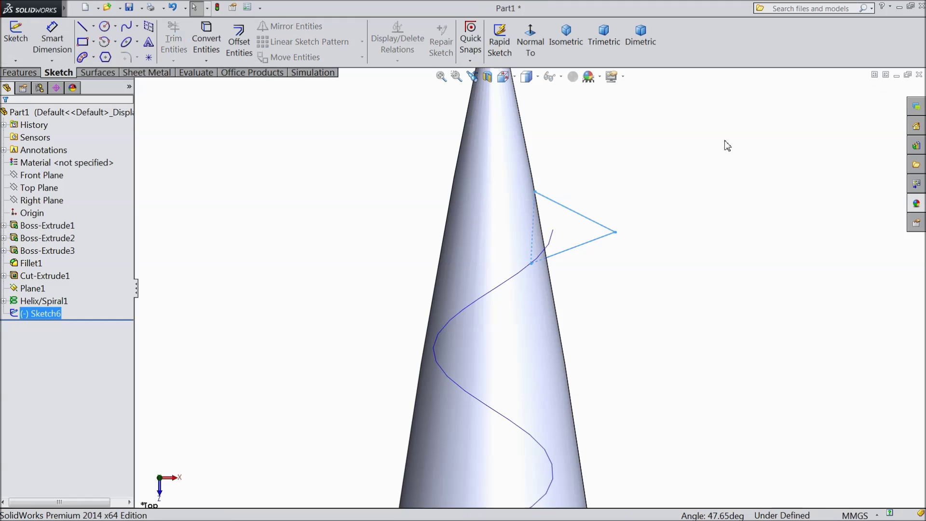
click(19, 73)
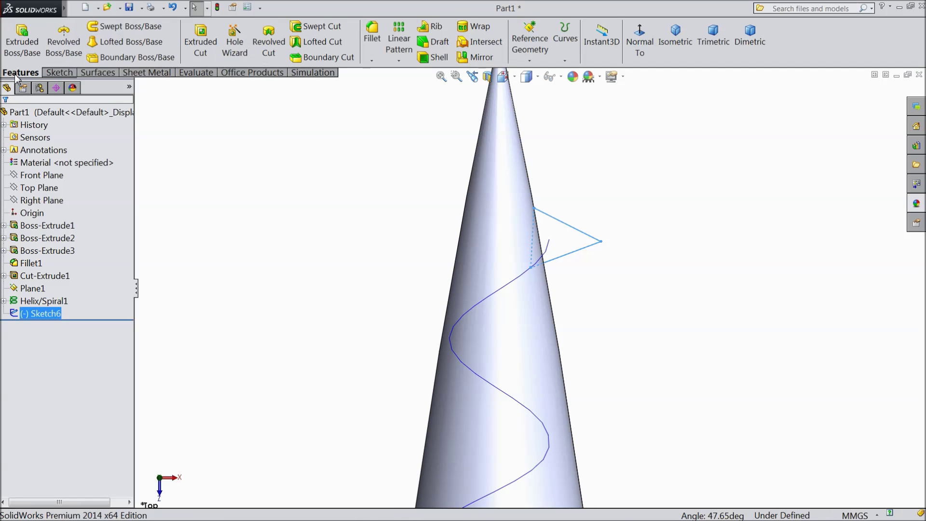
- Create Sweep1 running the Sketch6 triangle along Helix/Spiral1 to form the shank threads
click(121, 28)
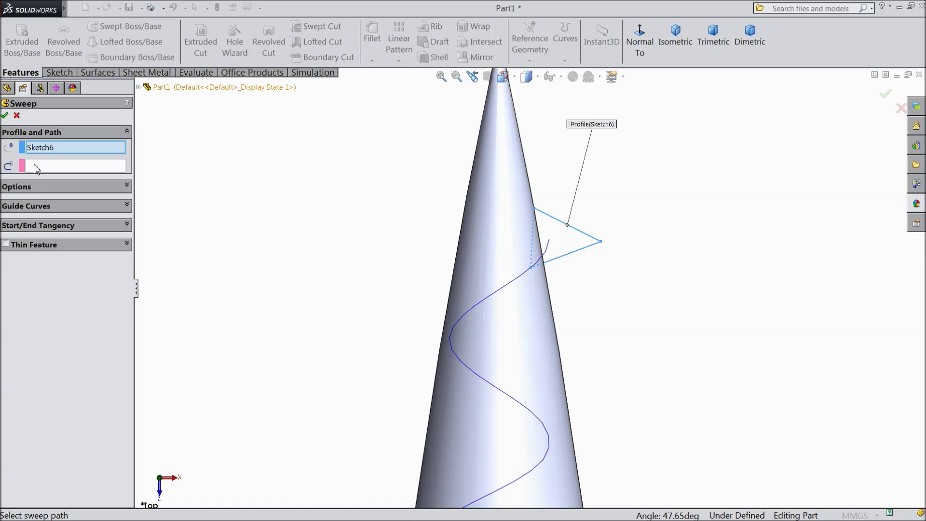
click(501, 293)
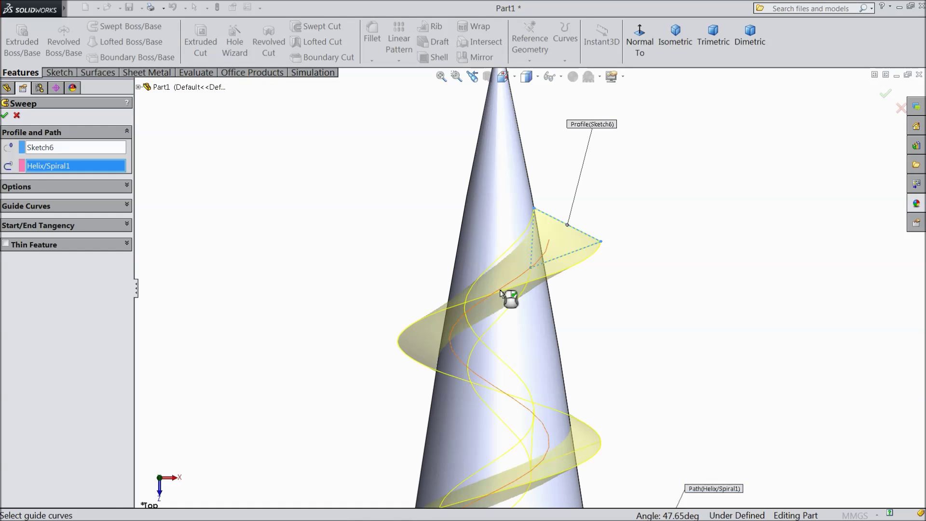
scroll(399, 262, up, 6)
scroll(558, 314, down, 3)
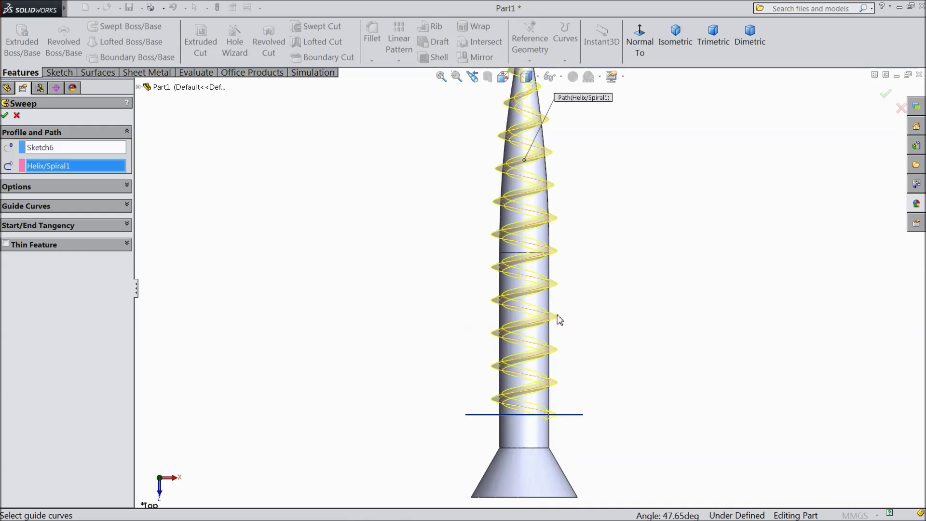
scroll(558, 304, down, 2)
scroll(420, 304, up, 2)
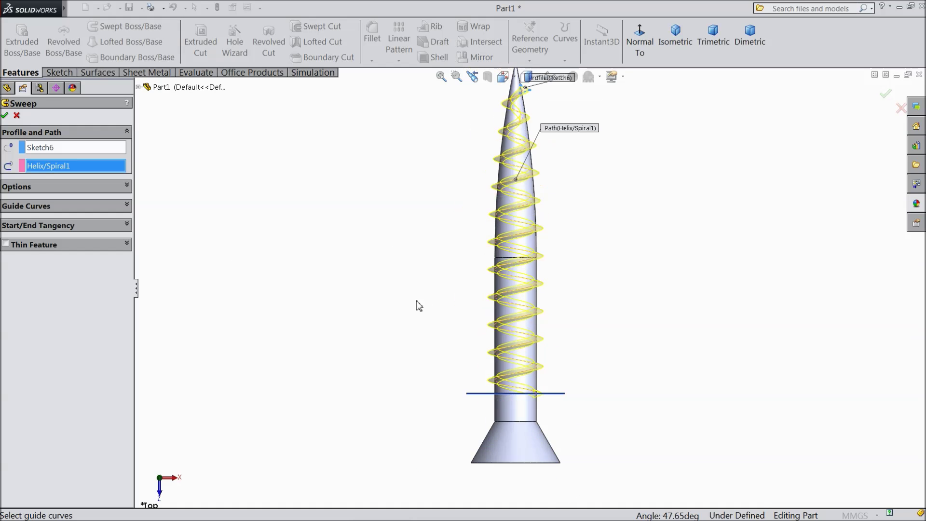
middle_drag(417, 302, 245, 364)
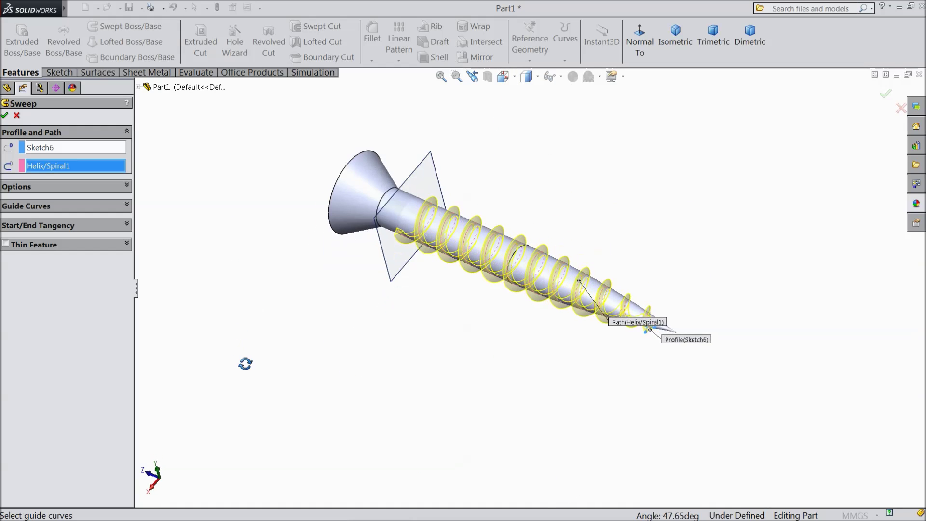
scroll(539, 260, down, 2)
scroll(389, 226, down, 1)
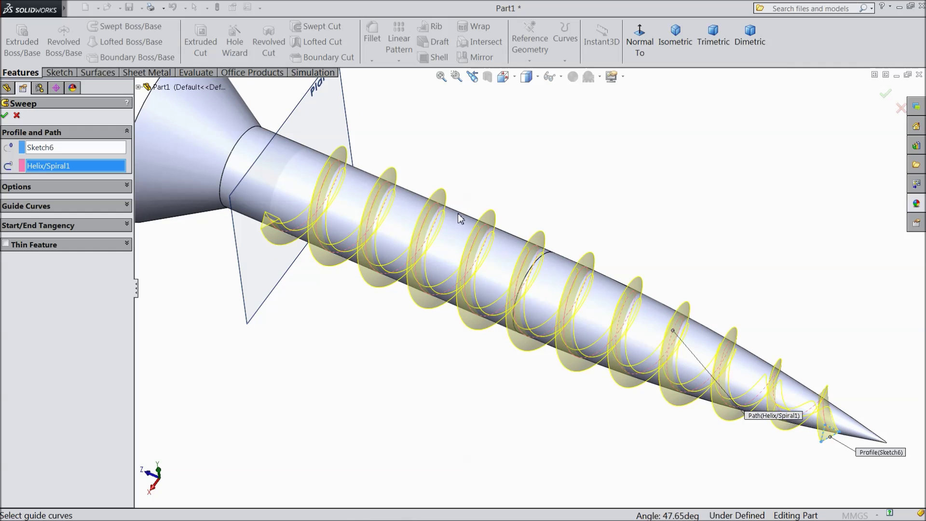
click(886, 96)
key(f)
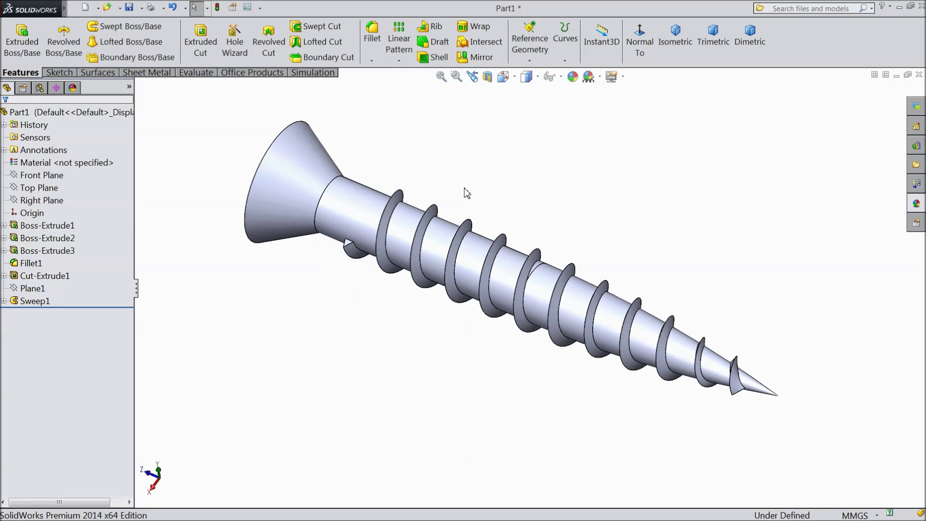
middle_drag(530, 180, 611, 165)
middle_drag(578, 194, 599, 186)
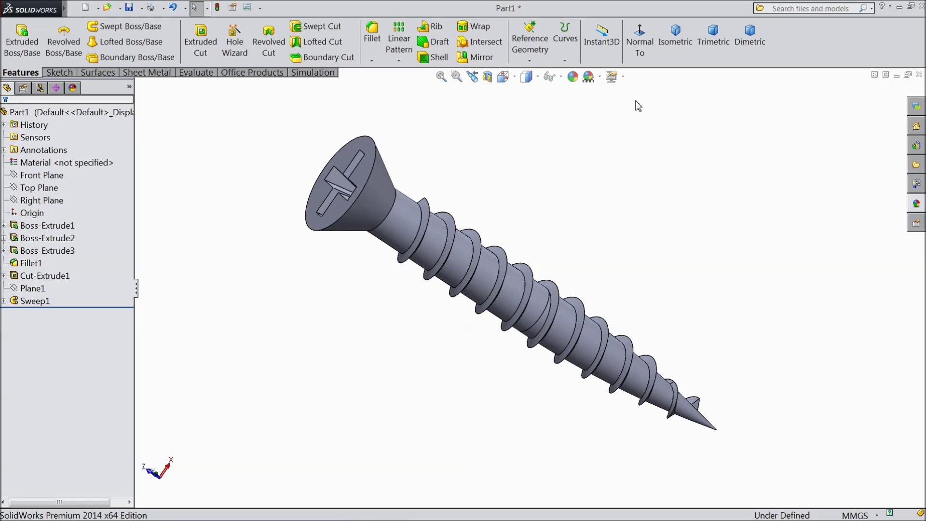
middle_drag(594, 143, 577, 292)
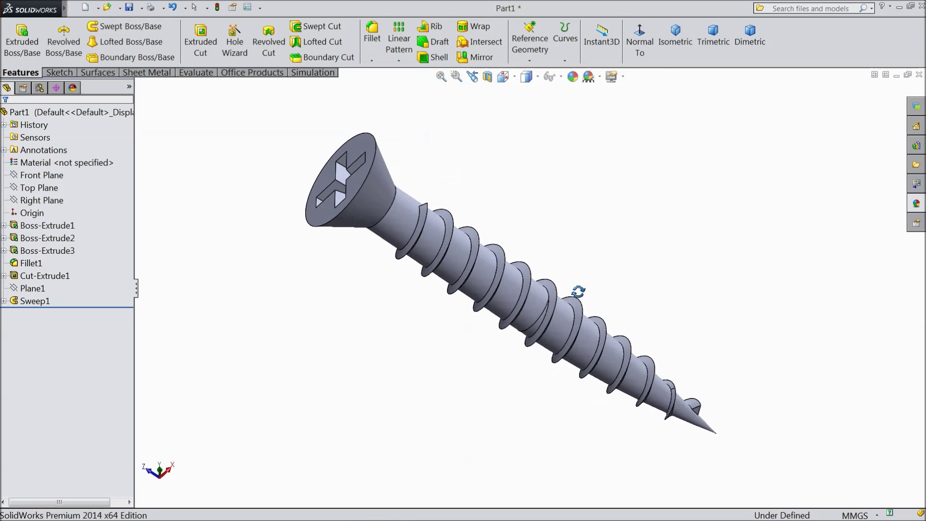
middle_drag(603, 172, 515, 267)
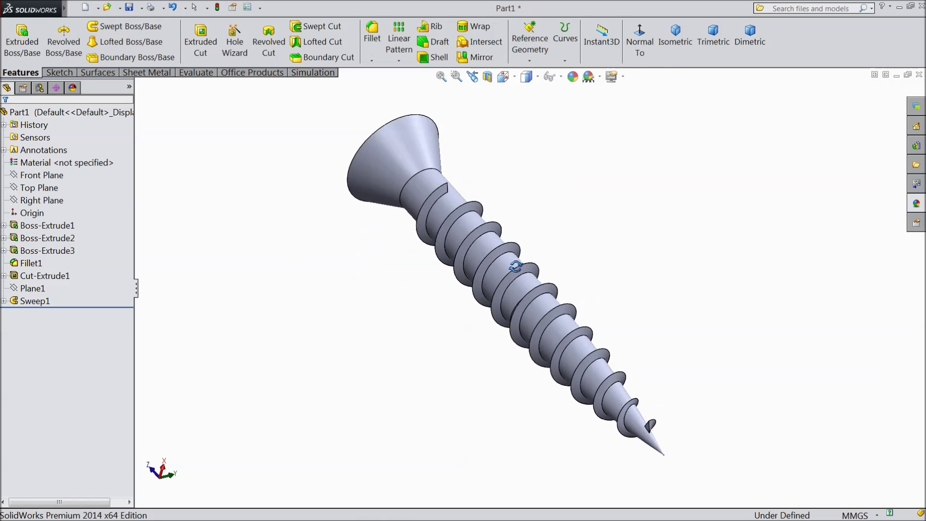
middle_drag(607, 260, 595, 285)
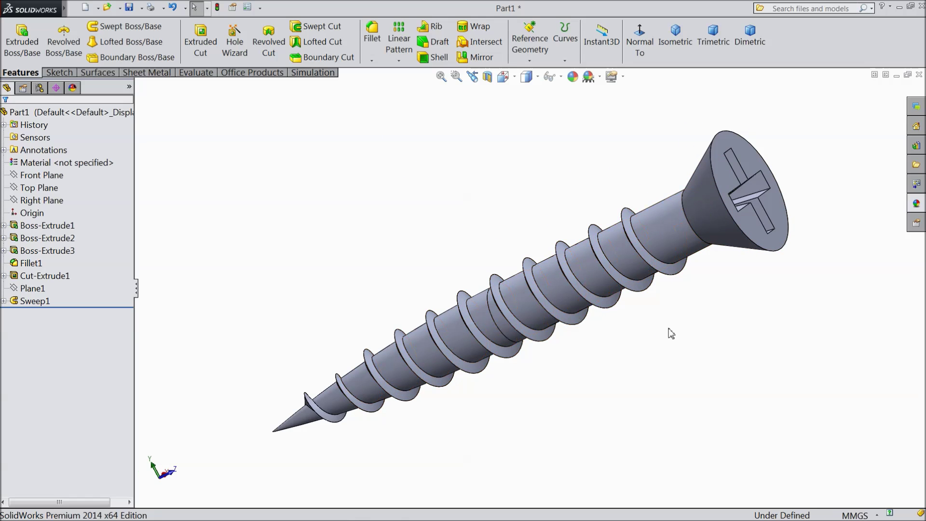